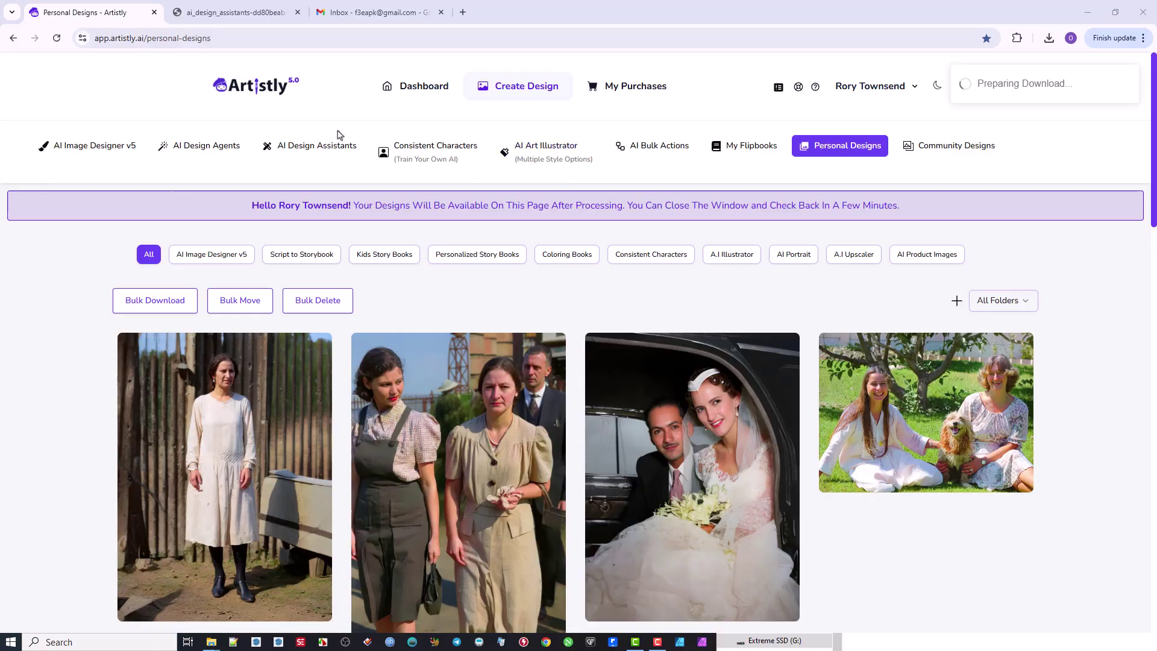
Open the AI Design Assistants and choose the Human Stylizer category
{"action": "mouse_move", "coordinate": [728, 445]}
{"action": "left_click", "coordinate": [301, 148]}
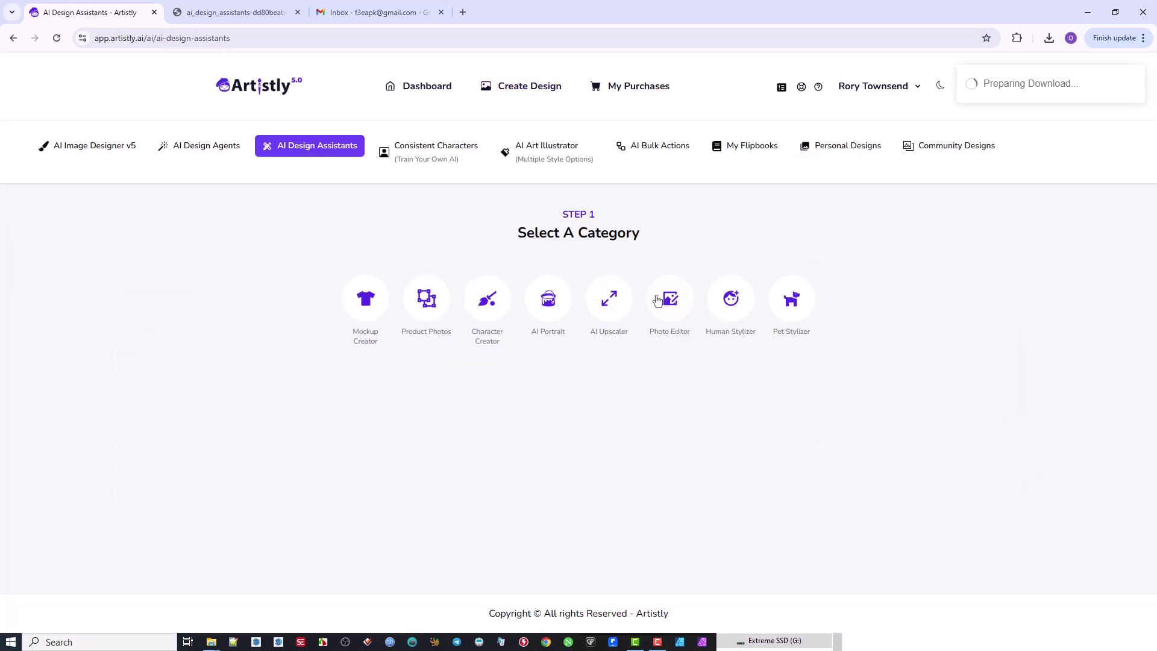
{"action": "left_click", "coordinate": [548, 304]}
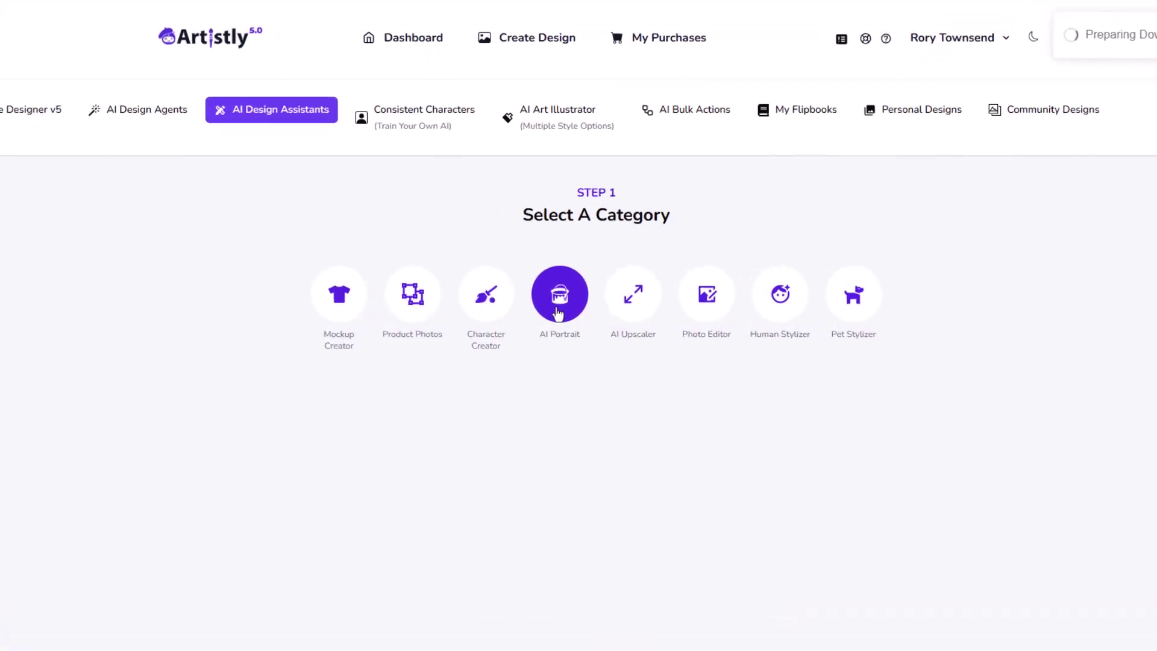
{"action": "left_click", "coordinate": [750, 311]}
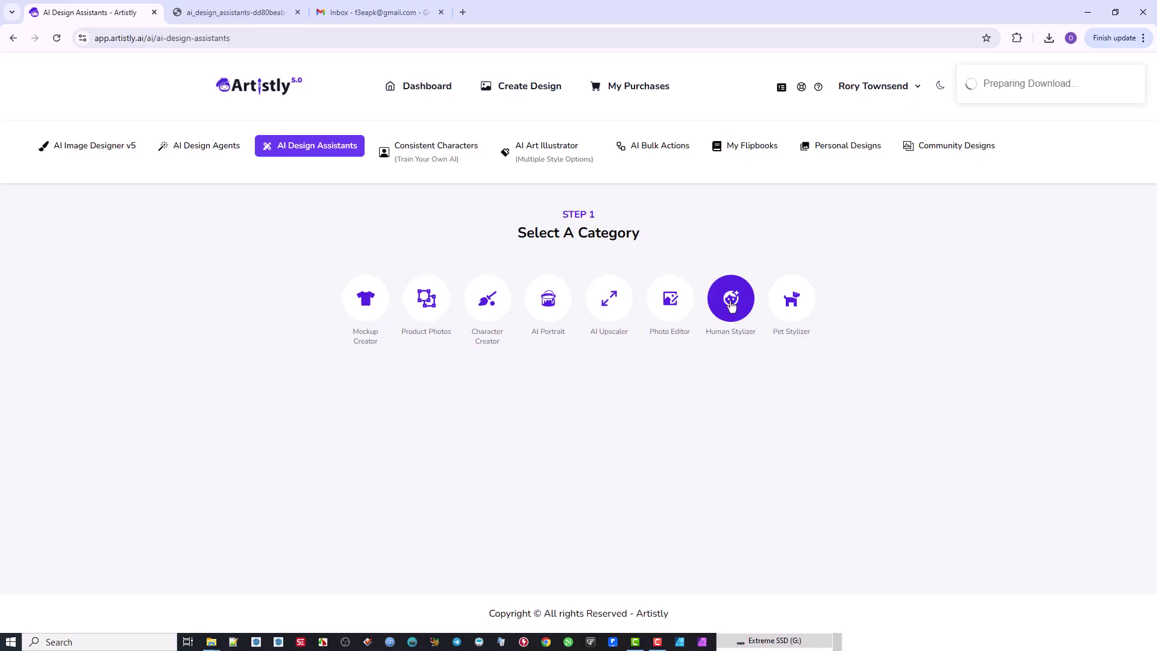
{"action": "left_click", "coordinate": [735, 306]}
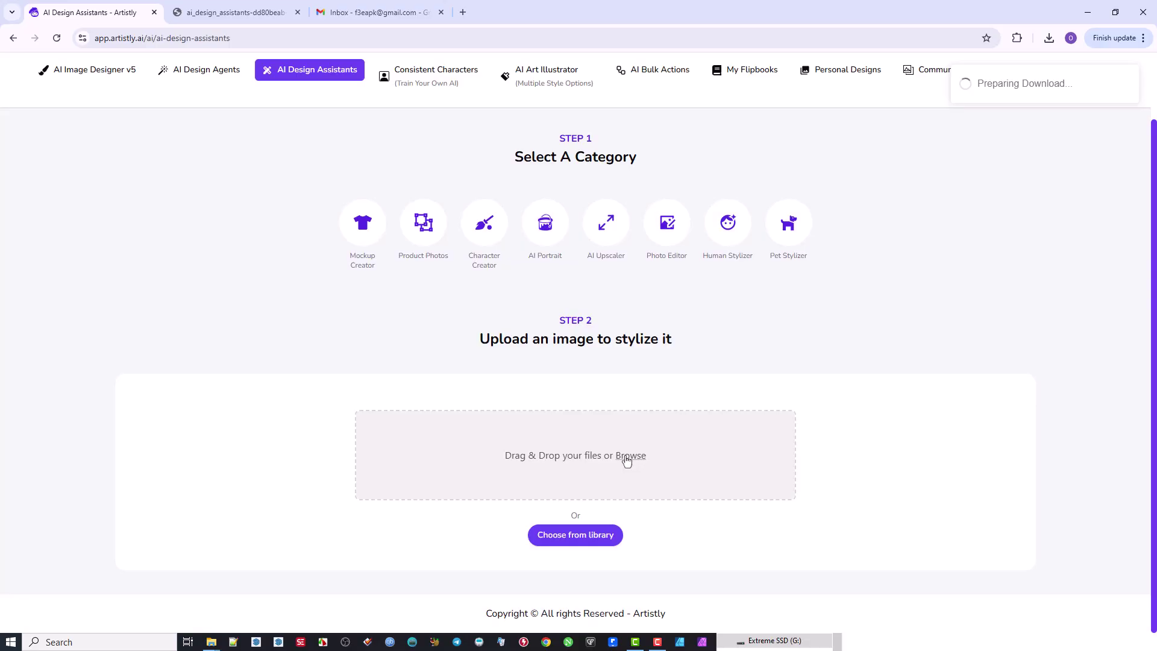
Browse for an image to upload and examine the sample photos A1.jpg, A2.jpg, A3.jpg and A4.JPG in the YouTube folder
{"action": "left_click", "coordinate": [626, 459]}
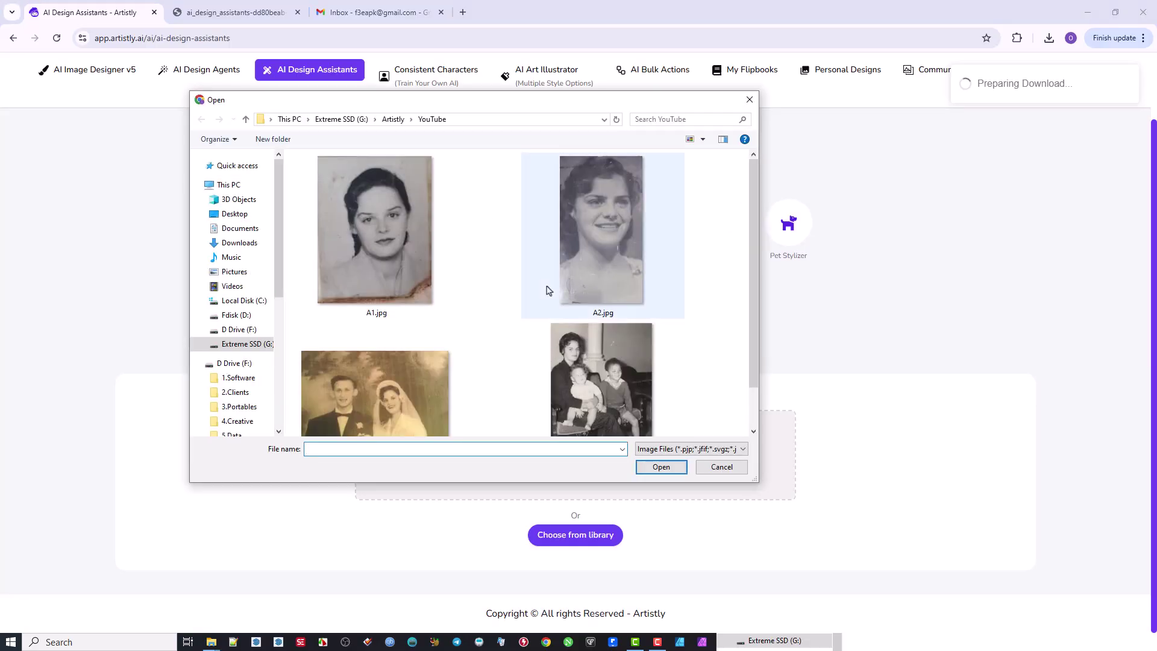
{"action": "left_click", "coordinate": [589, 302]}
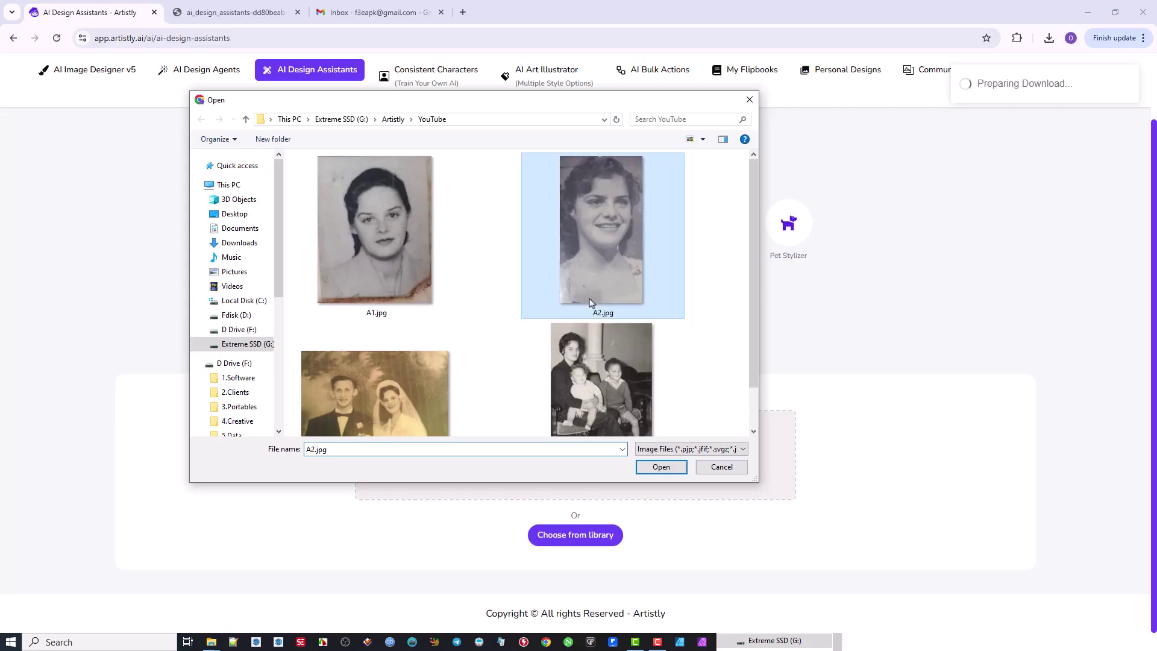
{"action": "scroll", "coordinate": [578, 325], "scroll_direction": "down", "scroll_amount": 1}
{"action": "scroll", "coordinate": [566, 343], "scroll_direction": "up", "scroll_amount": 1}
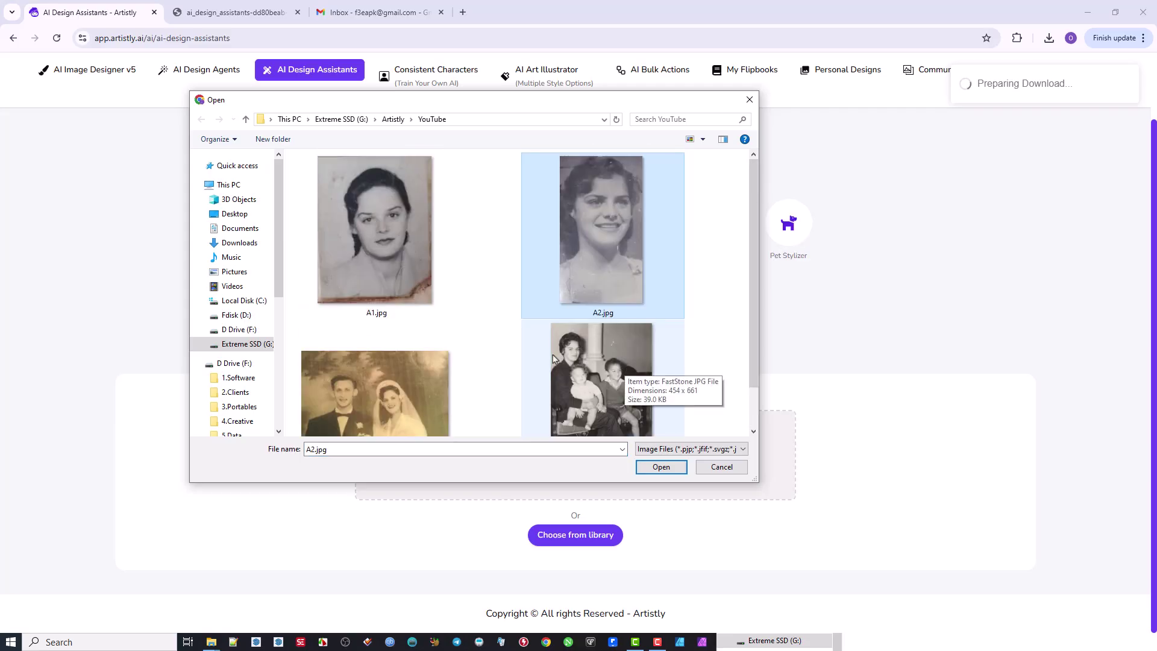
{"action": "left_click", "coordinate": [378, 244]}
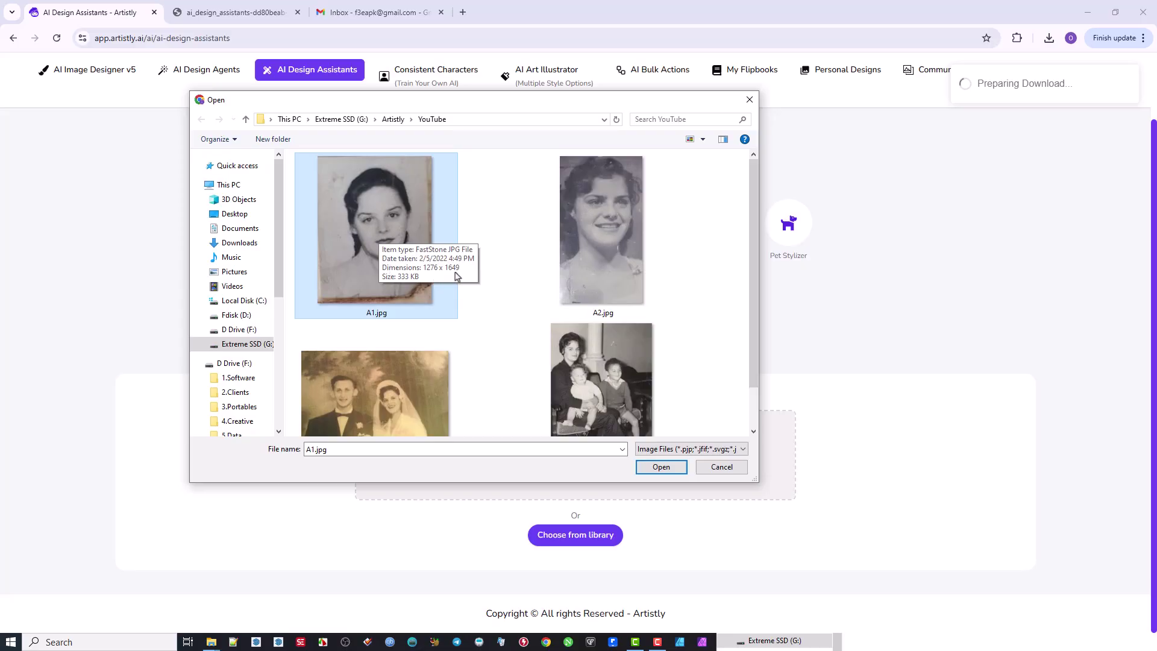
{"action": "scroll", "coordinate": [374, 343], "scroll_direction": "down", "scroll_amount": 1}
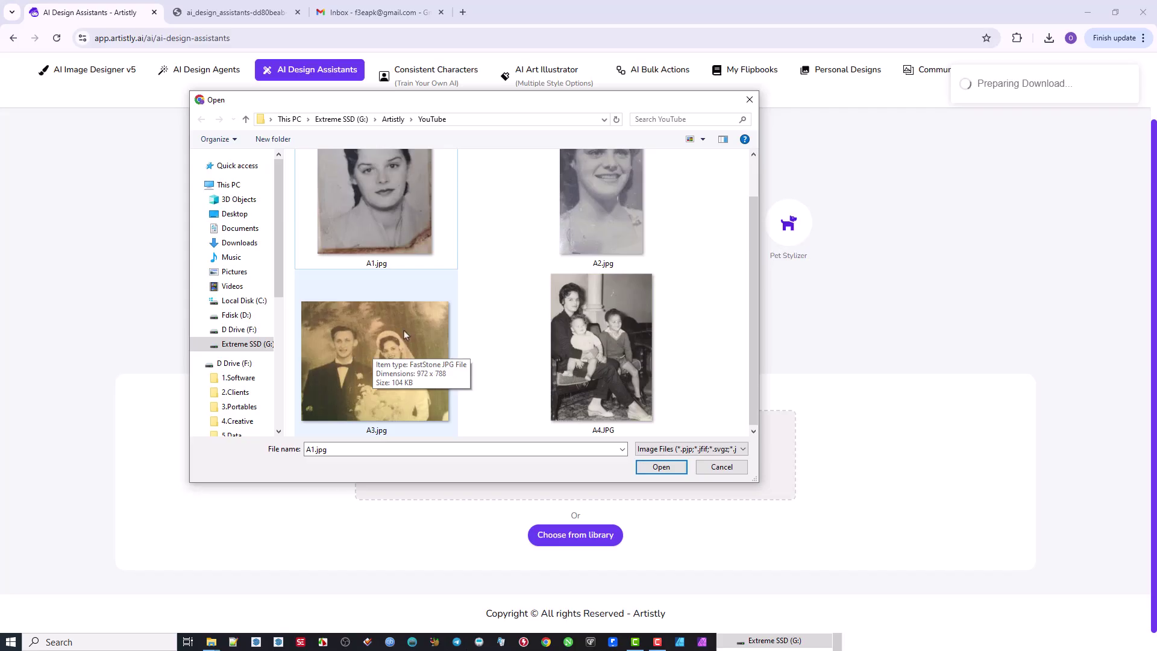
{"action": "left_click", "coordinate": [357, 340]}
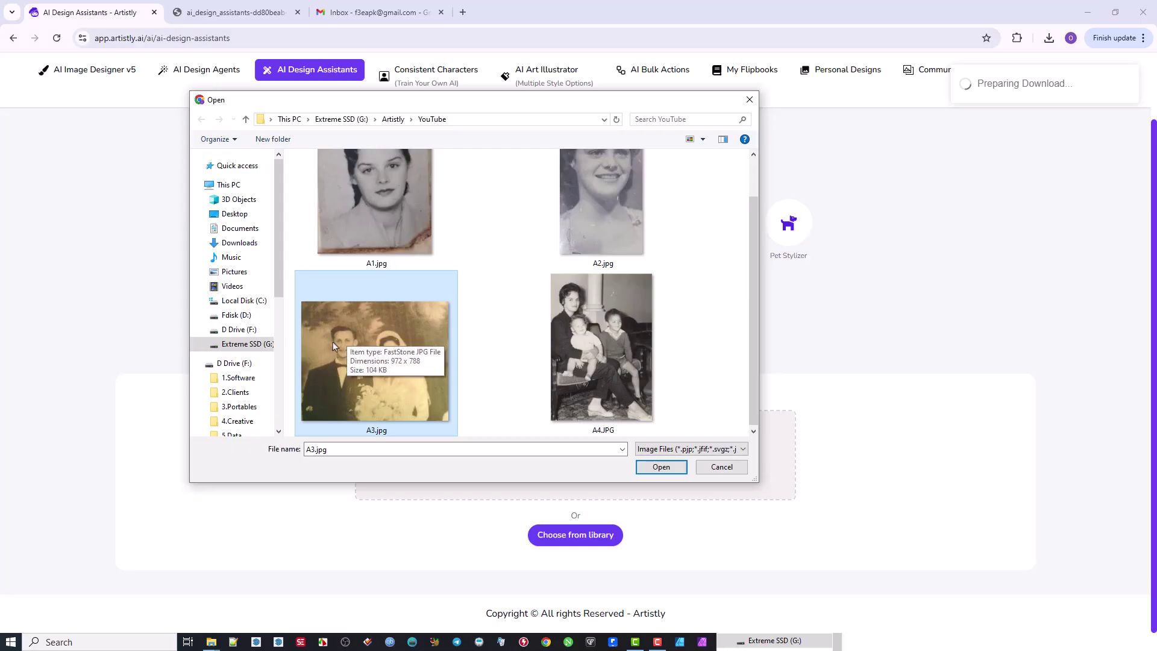
{"action": "left_click", "coordinate": [596, 310]}
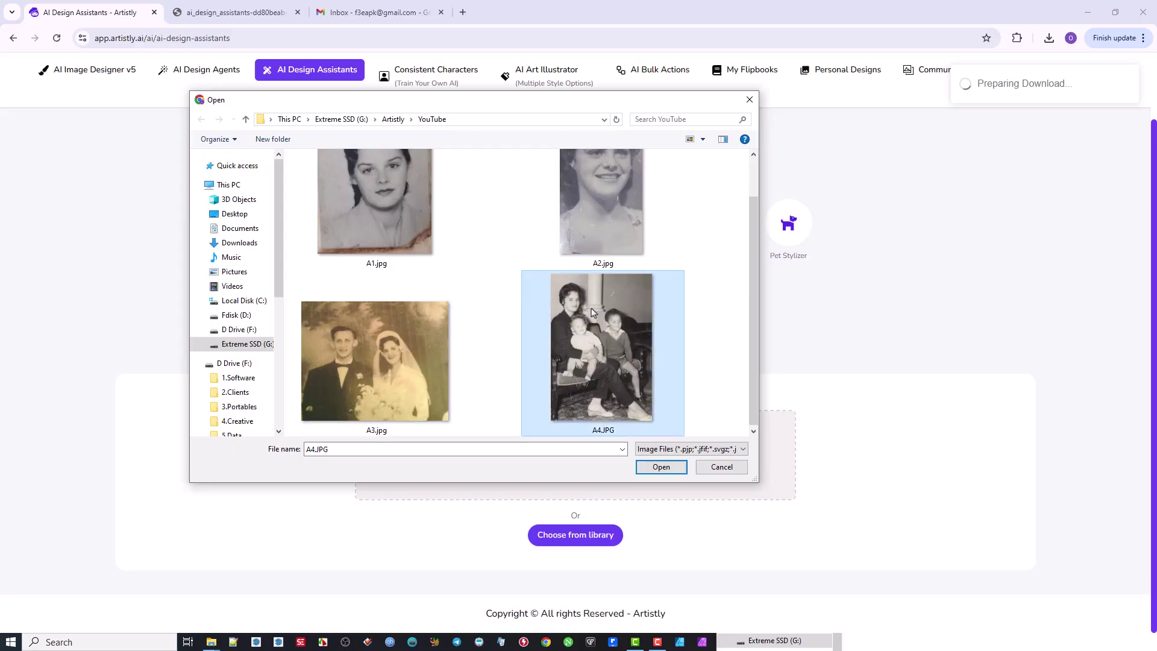
{"action": "scroll", "coordinate": [597, 310], "scroll_direction": "up", "scroll_amount": 1}
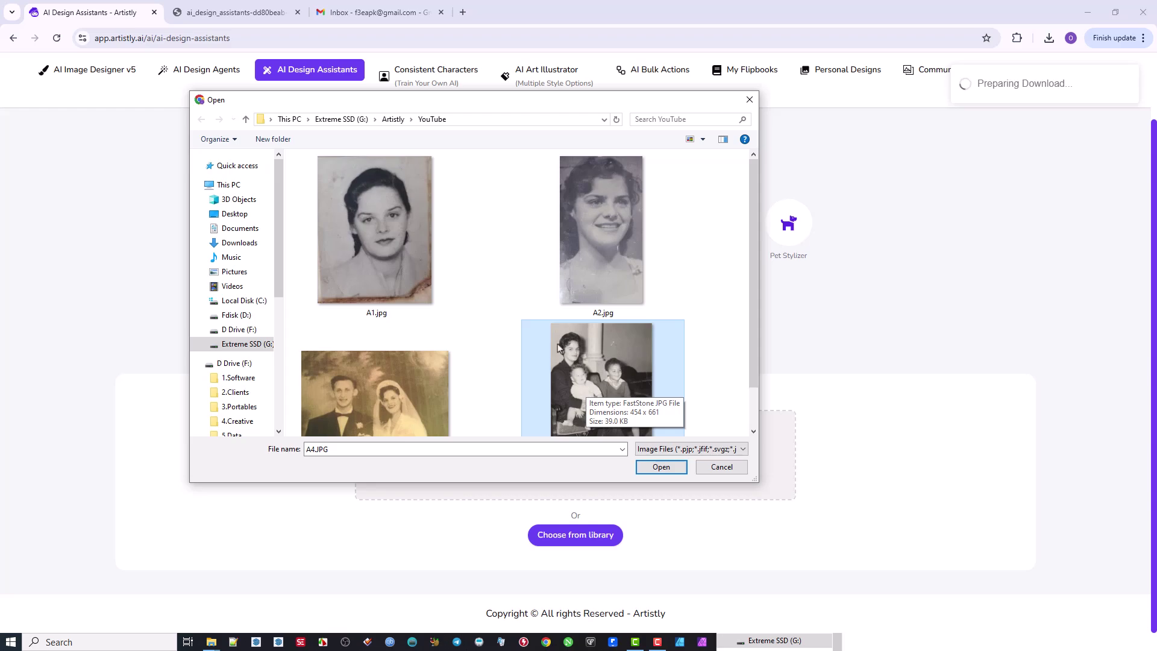
{"action": "scroll", "coordinate": [573, 356], "scroll_direction": "down", "scroll_amount": 1}
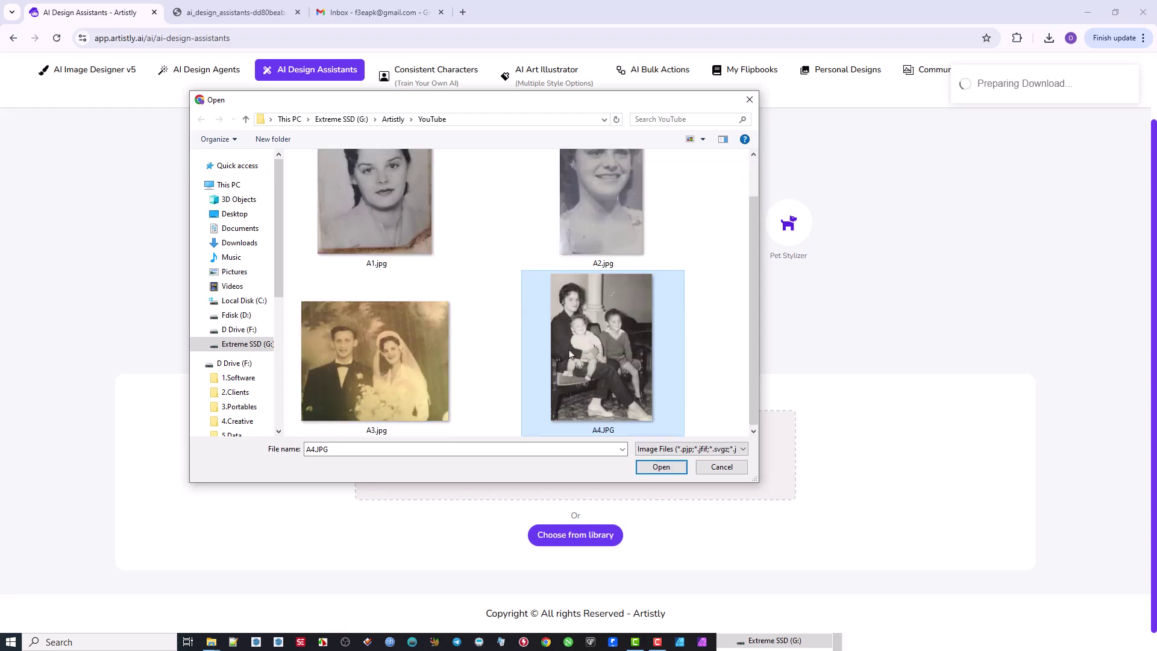
{"action": "scroll", "coordinate": [574, 314], "scroll_direction": "up", "scroll_amount": 1}
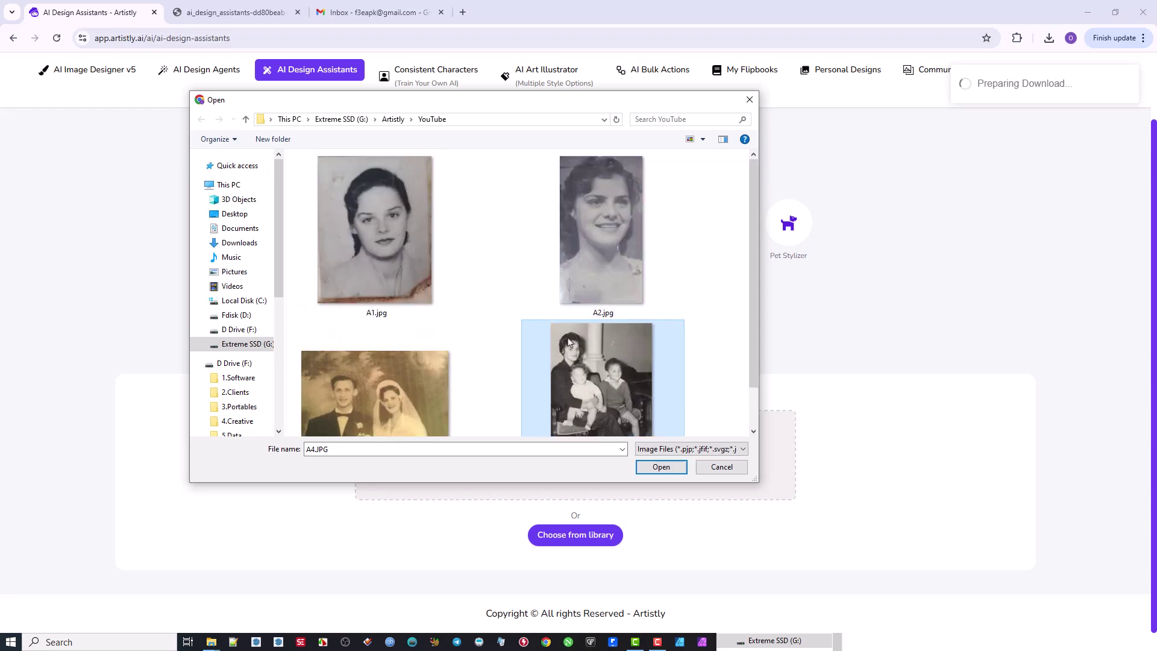
{"action": "left_click", "coordinate": [378, 399]}
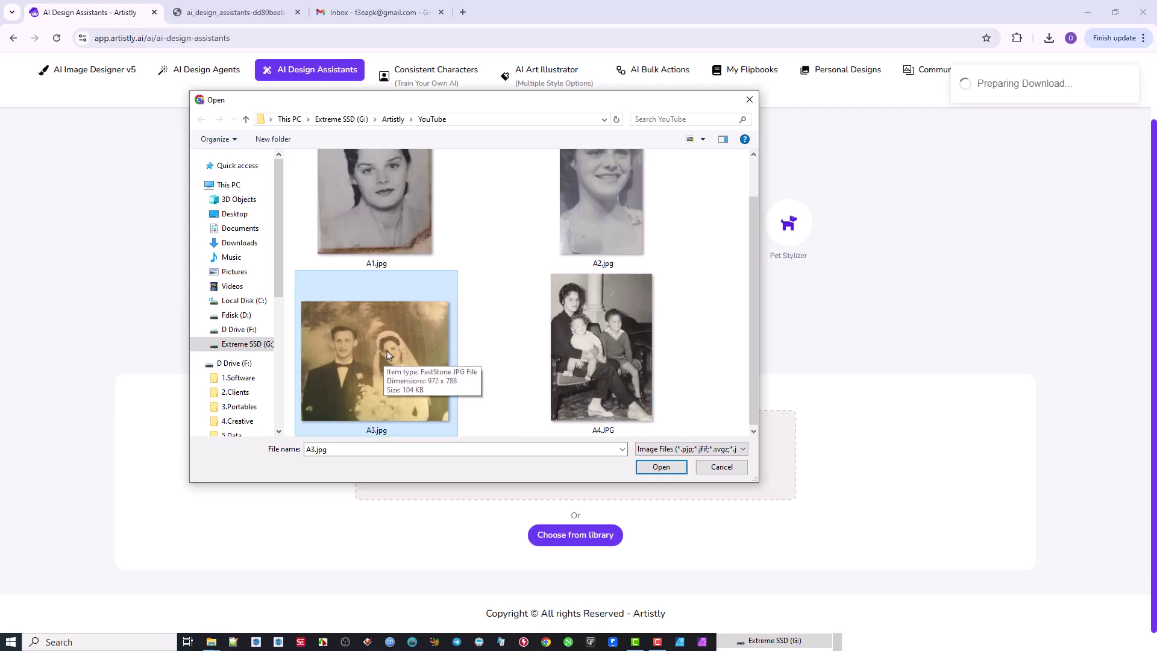
{"action": "scroll", "coordinate": [384, 354], "scroll_direction": "up", "scroll_amount": 1}
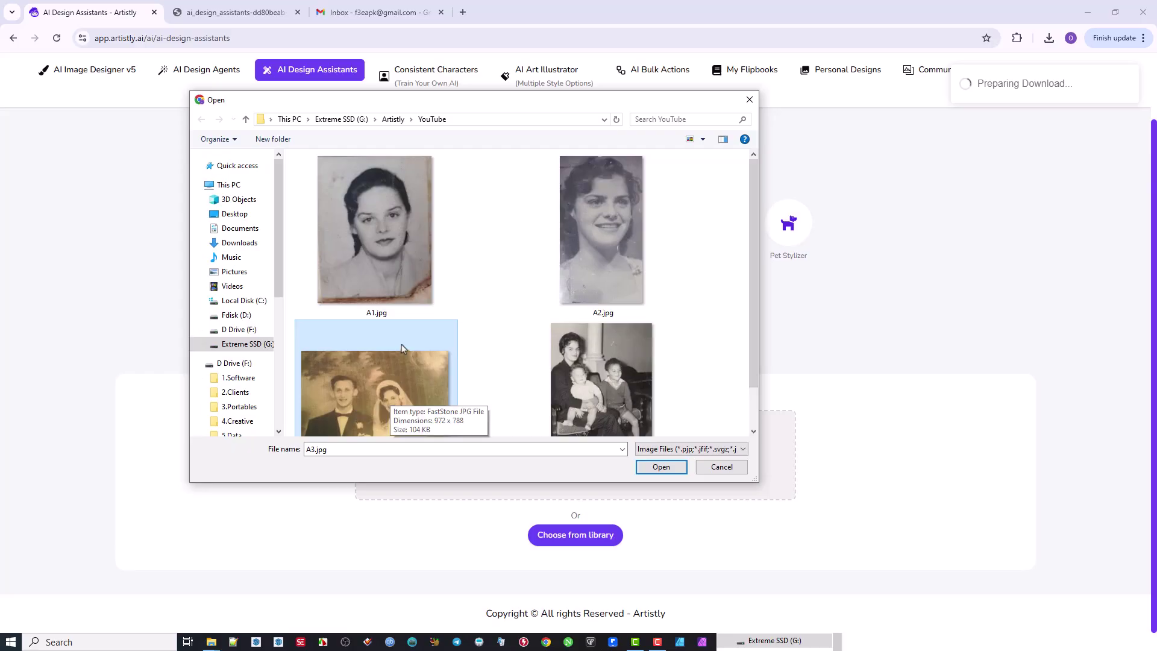
{"action": "left_click", "coordinate": [378, 209]}
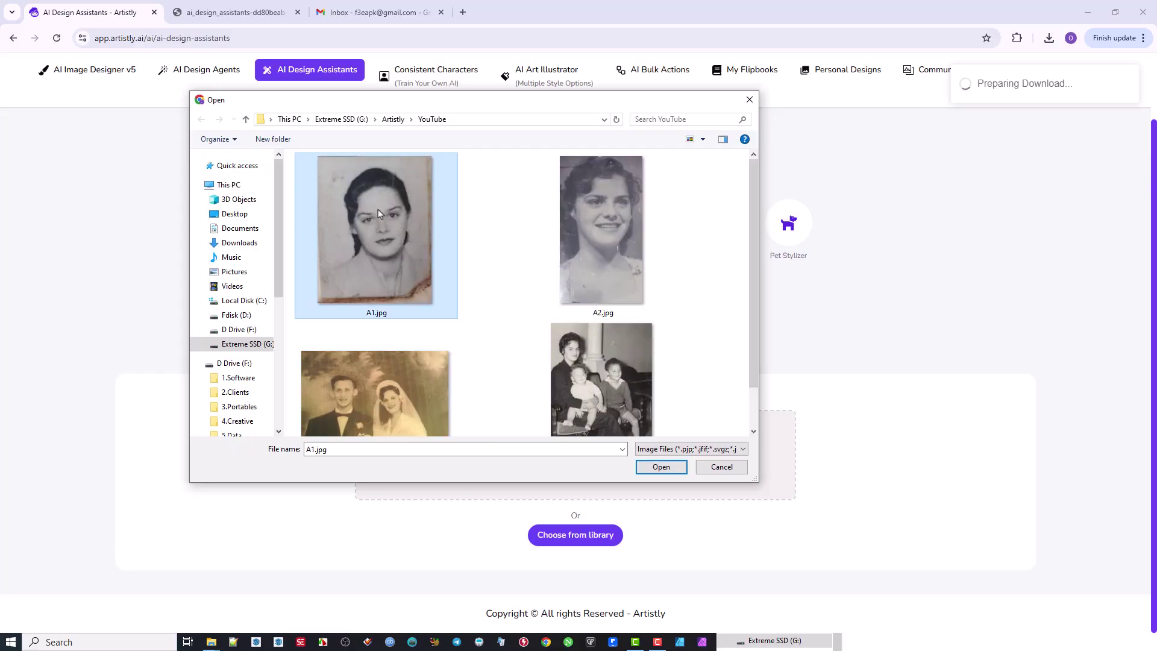
{"action": "left_click", "coordinate": [623, 206]}
{"action": "left_click", "coordinate": [607, 353]}
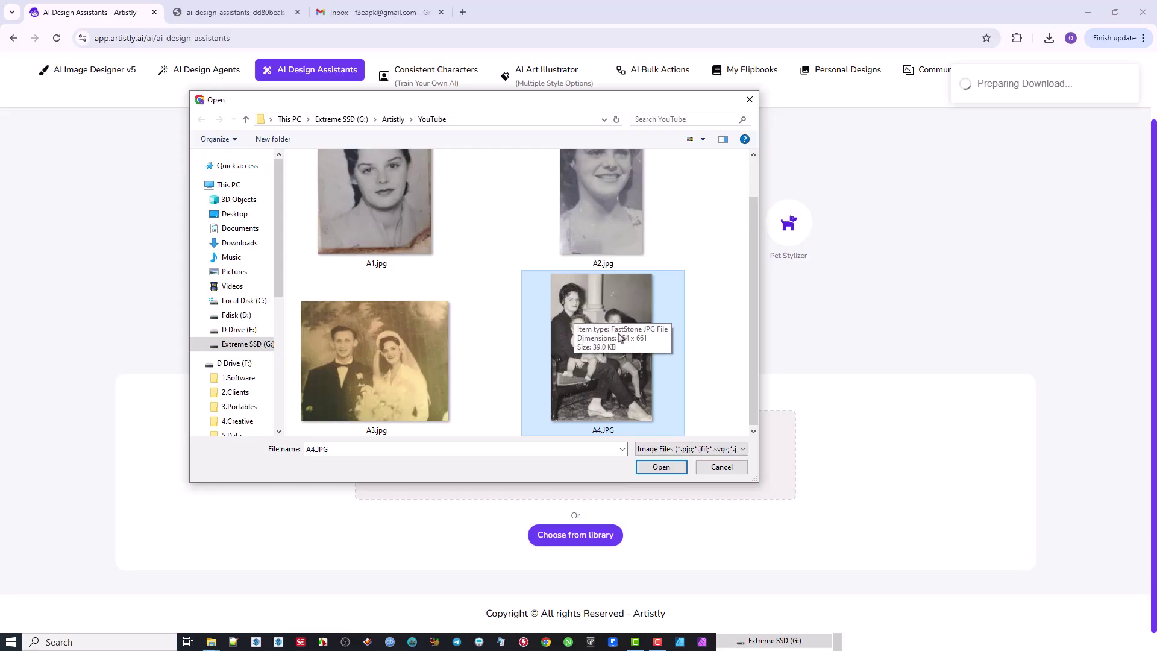
{"action": "scroll", "coordinate": [630, 324], "scroll_direction": "up", "scroll_amount": 1}
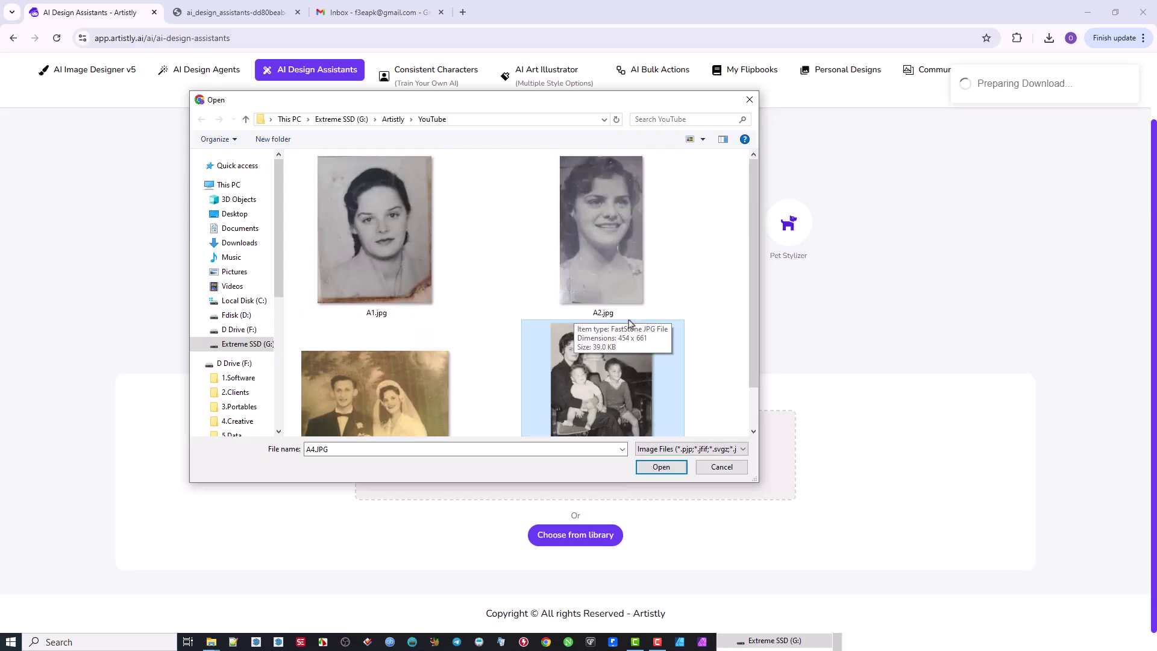
Upload A1.jpg as the image to stylize and keep its aspect ratio at Default
{"action": "double_click", "coordinate": [348, 202]}
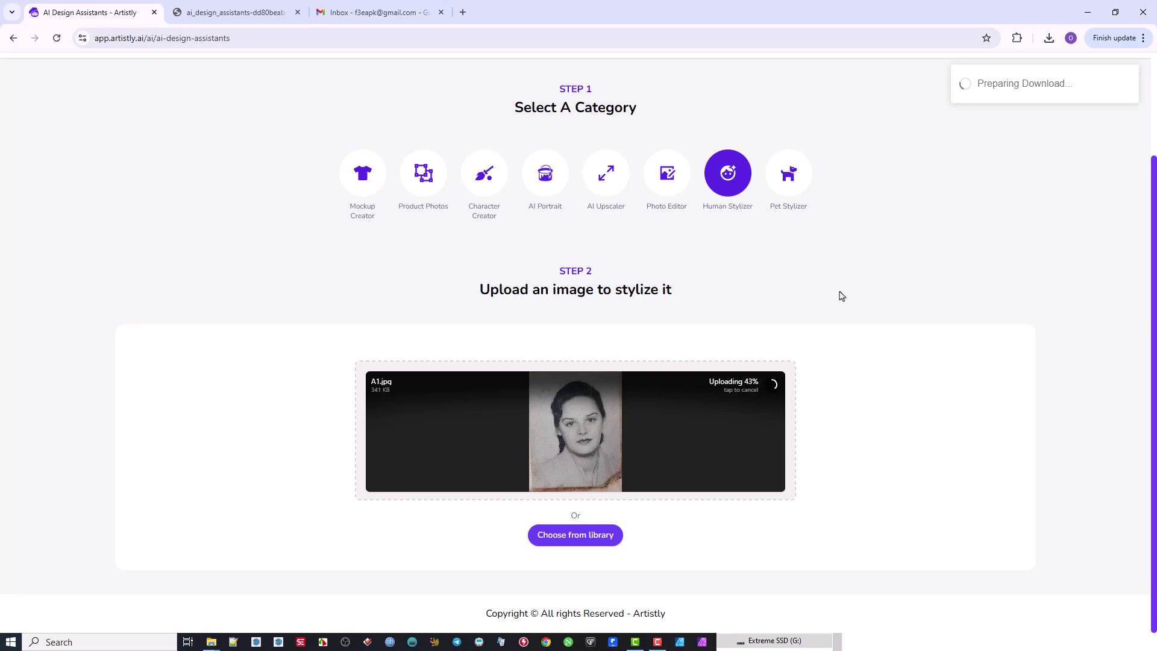
{"action": "scroll", "coordinate": [579, 452], "scroll_direction": "down", "scroll_amount": 2}
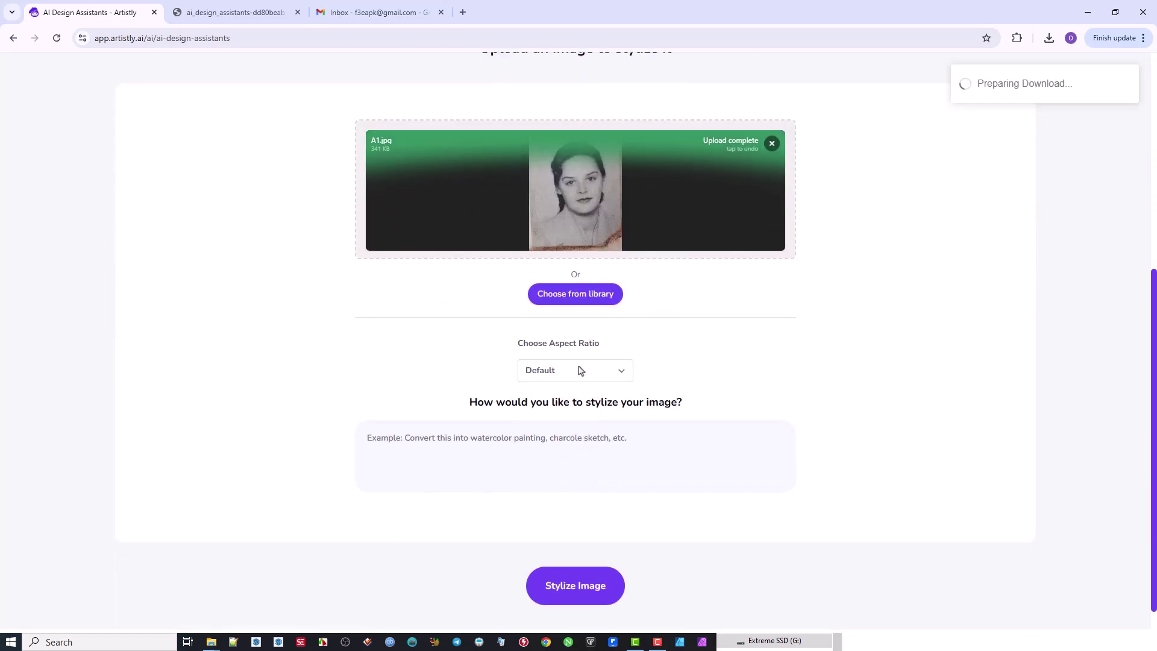
{"action": "left_click", "coordinate": [581, 370]}
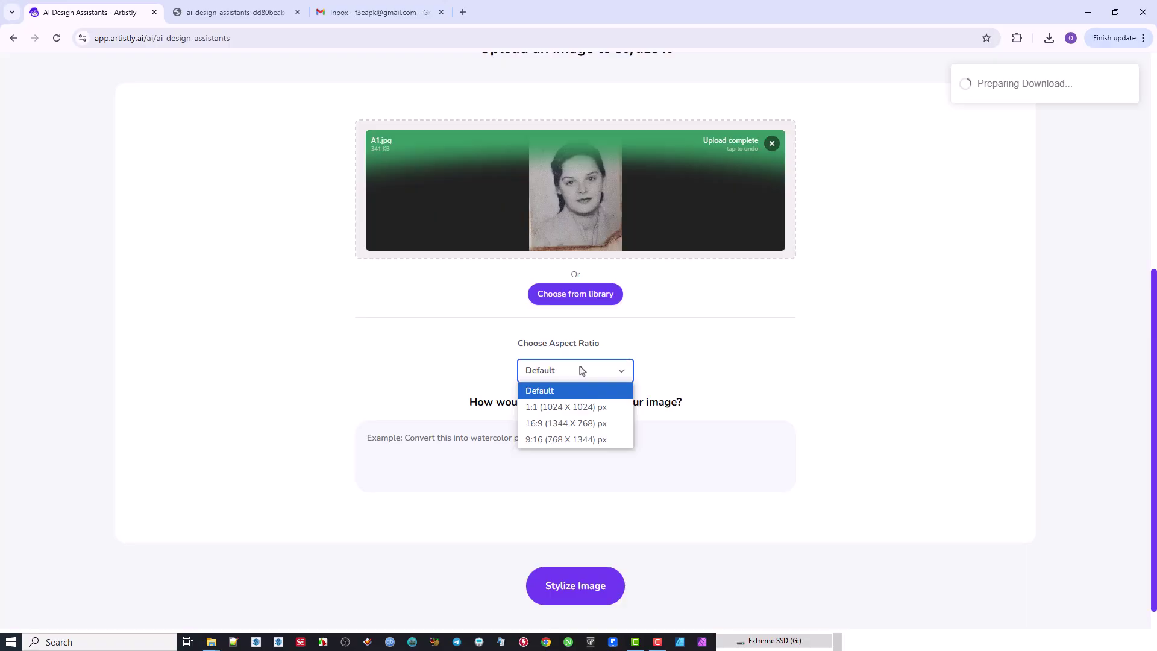
{"action": "left_click", "coordinate": [556, 391]}
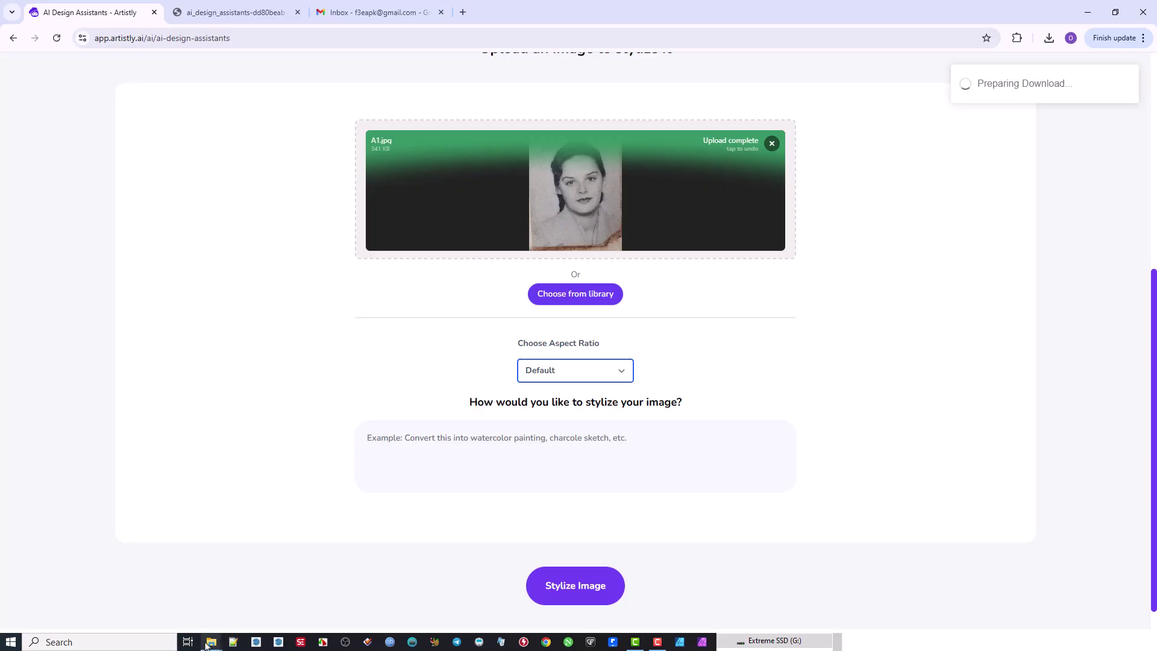
Copy the first prompt, about repairing and colouring a scratched photograph, from Prompt 1.txt in the YouTube folder, and close the file without saving
{"action": "mouse_move", "coordinate": [210, 644]}
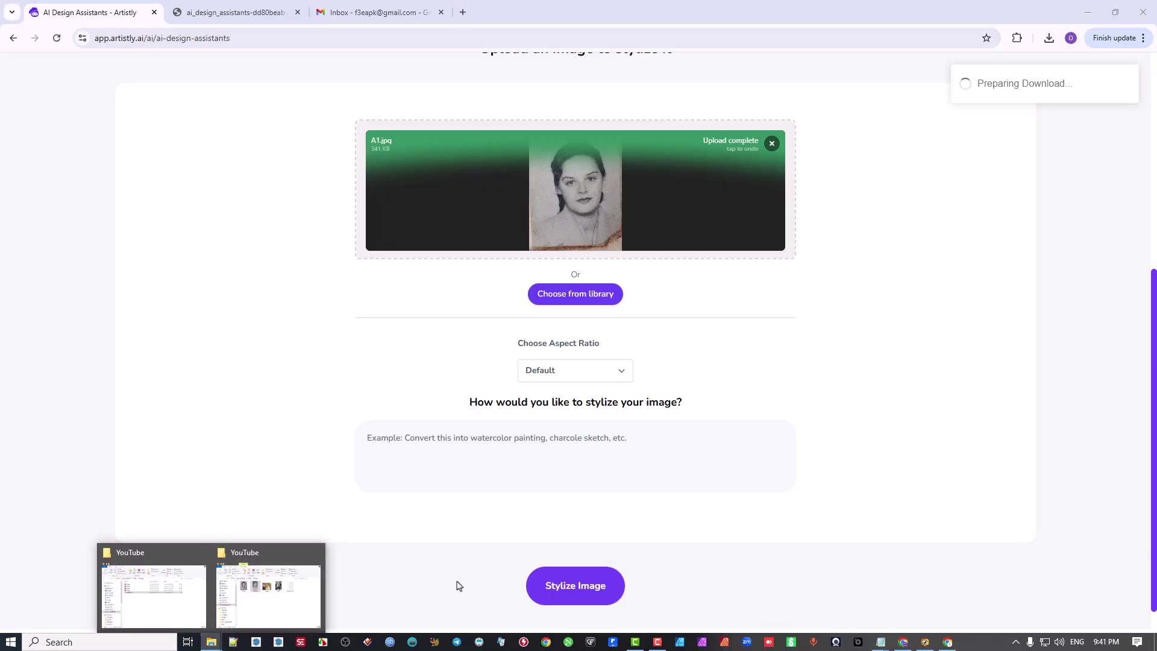
{"action": "left_click", "coordinate": [175, 598]}
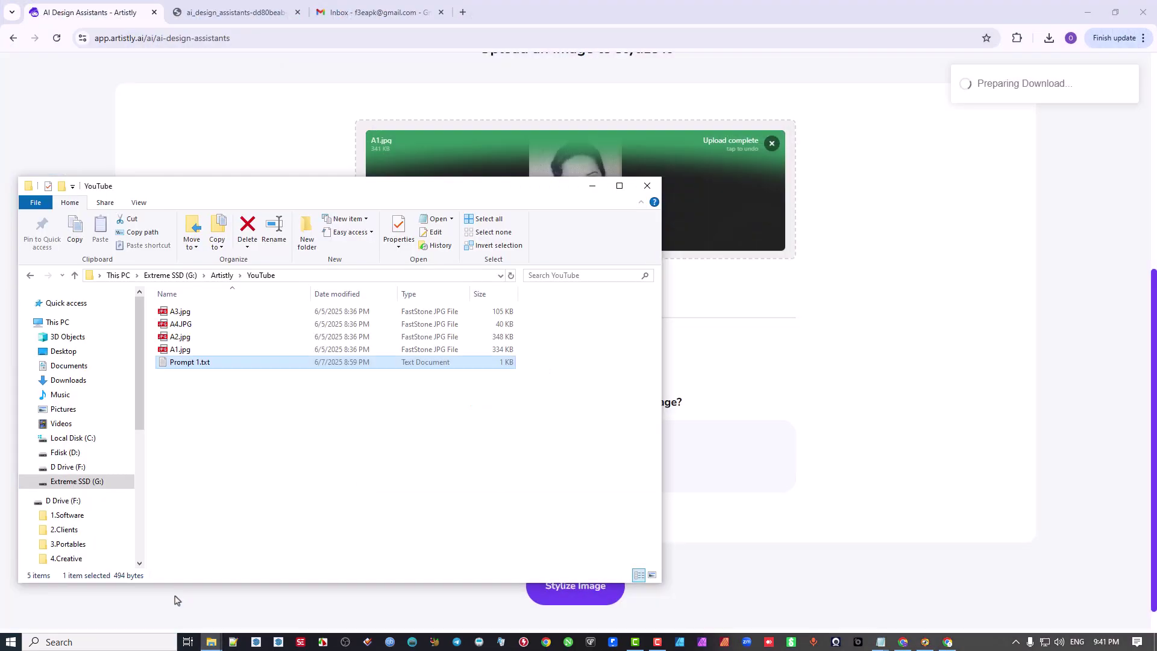
{"action": "double_click", "coordinate": [185, 362]}
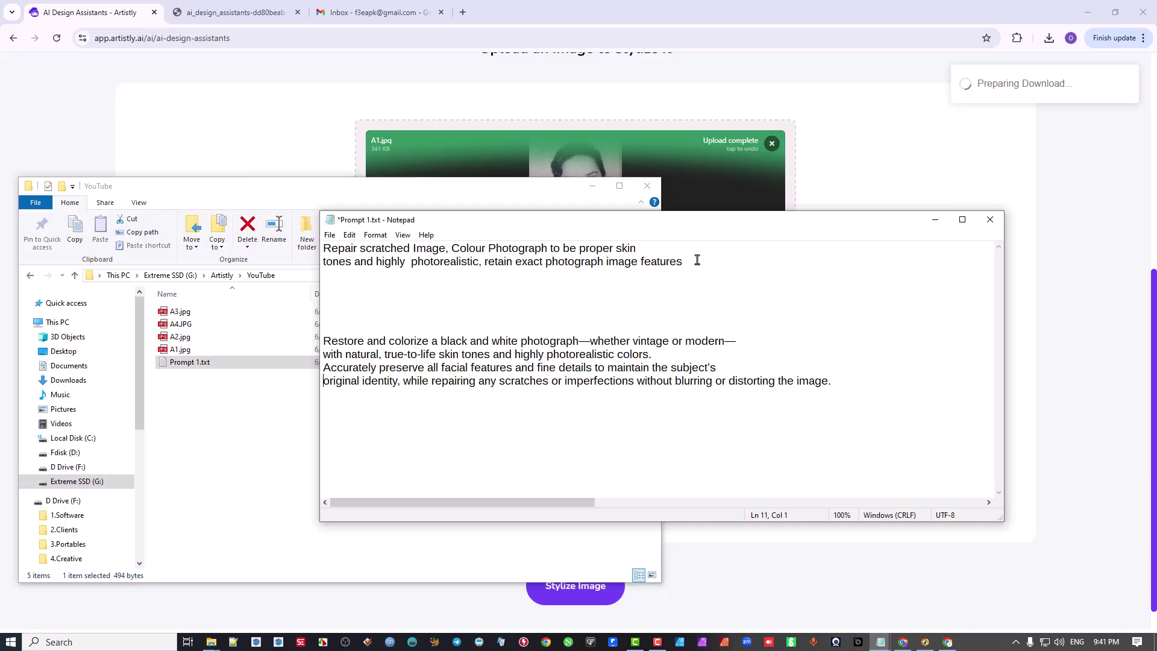
{"action": "left_click_drag", "start_coordinate": [697, 259], "coordinate": [276, 229]}
{"action": "key", "text": "ctrl+c"}
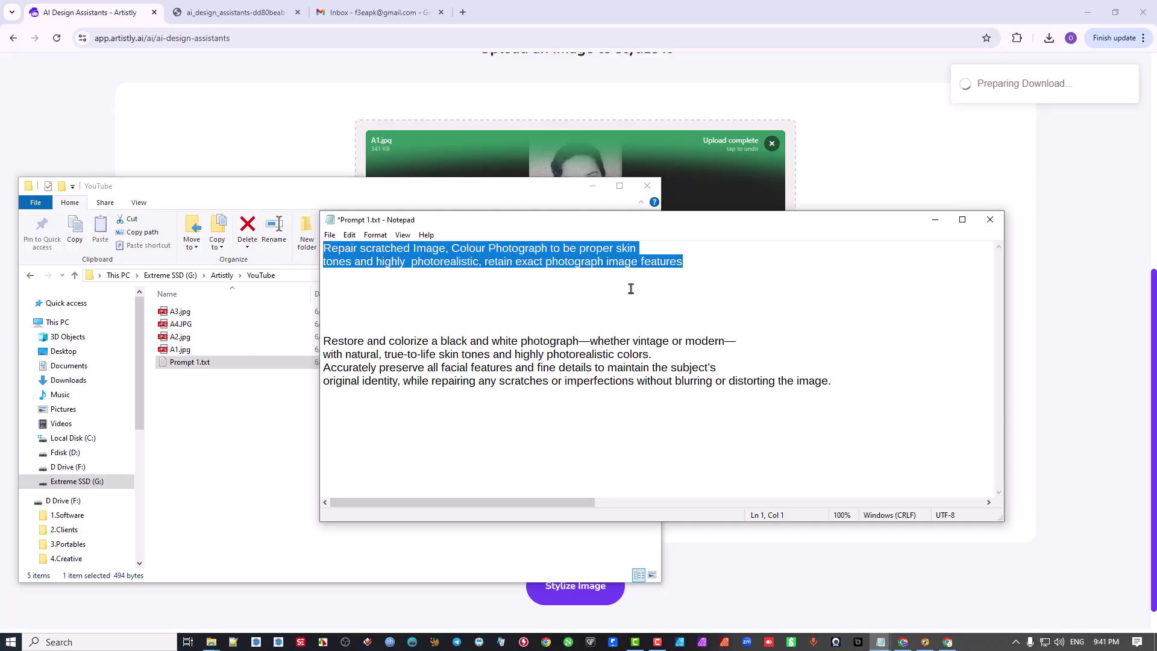
{"action": "left_click", "coordinate": [990, 219]}
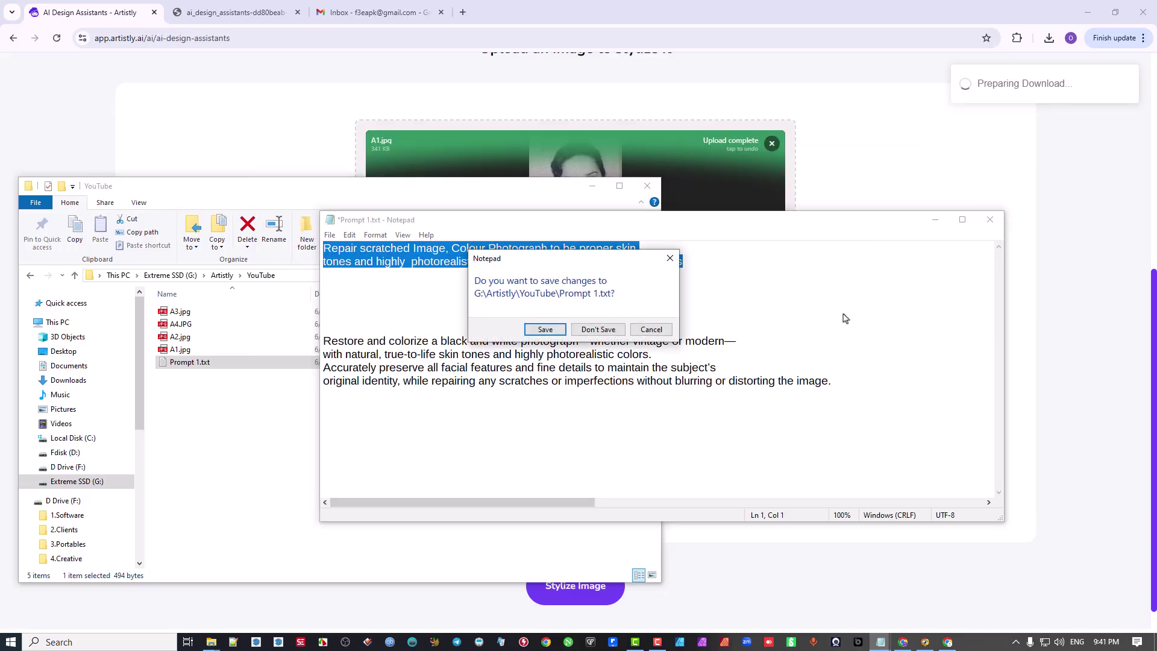
{"action": "left_click", "coordinate": [603, 329]}
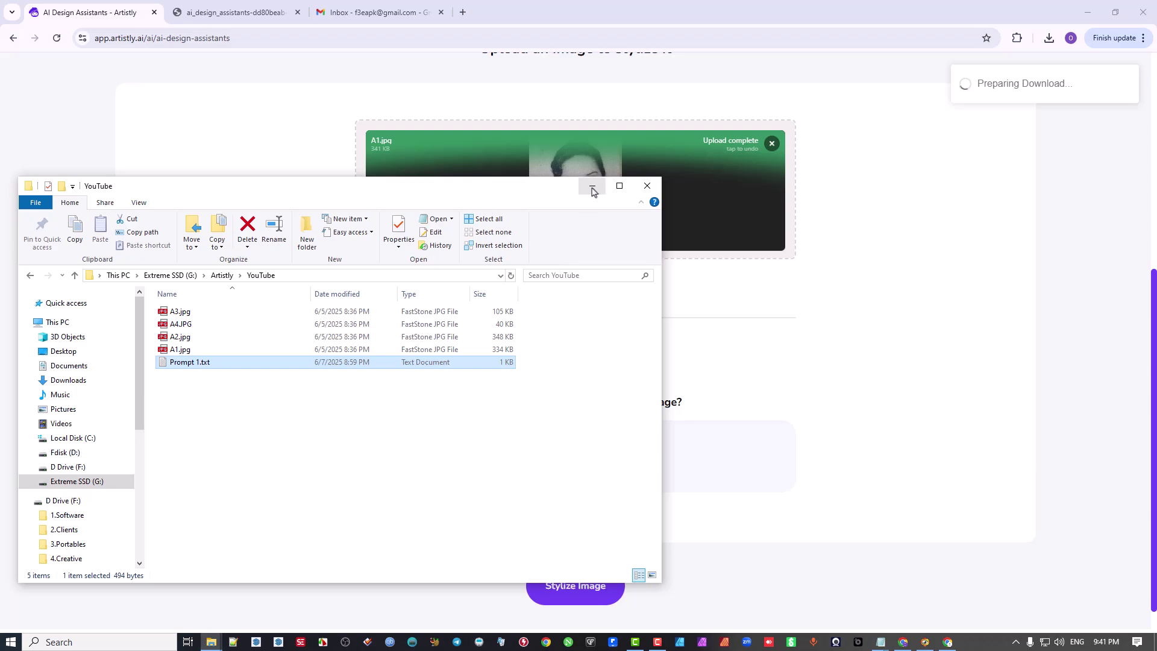
{"action": "left_click", "coordinate": [591, 186]}
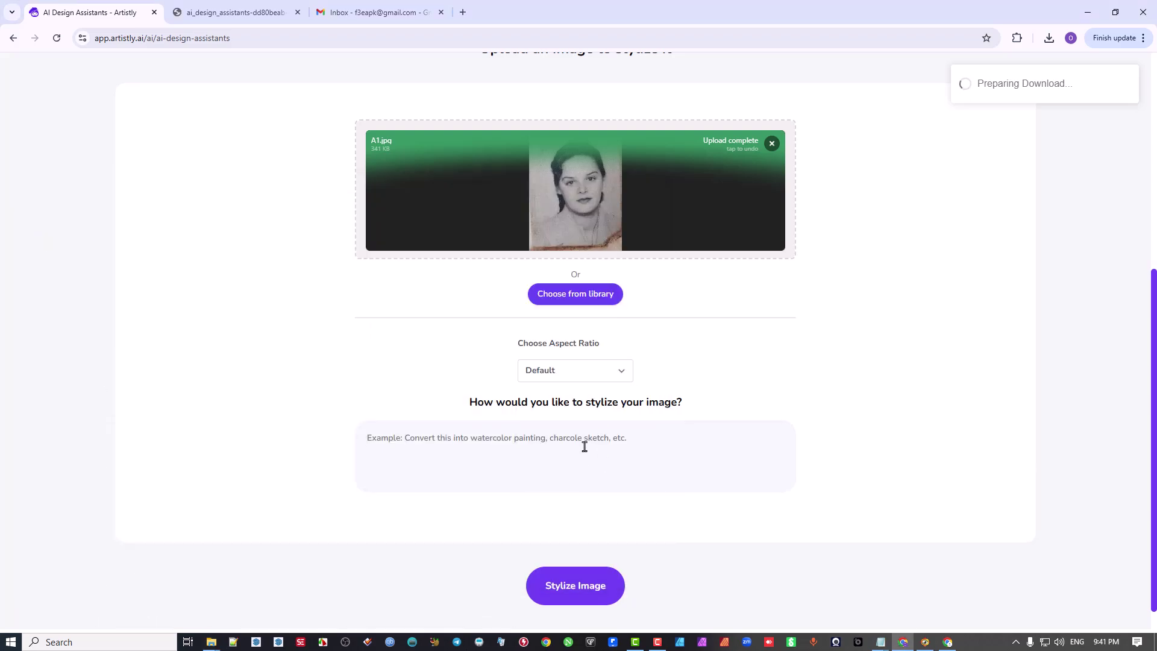
Paste the copied repair-and-colour prompt as the styling instruction for A1.jpg and start stylizing the image
{"action": "left_click", "coordinate": [584, 446]}
{"action": "key", "text": "ctrl+v"}
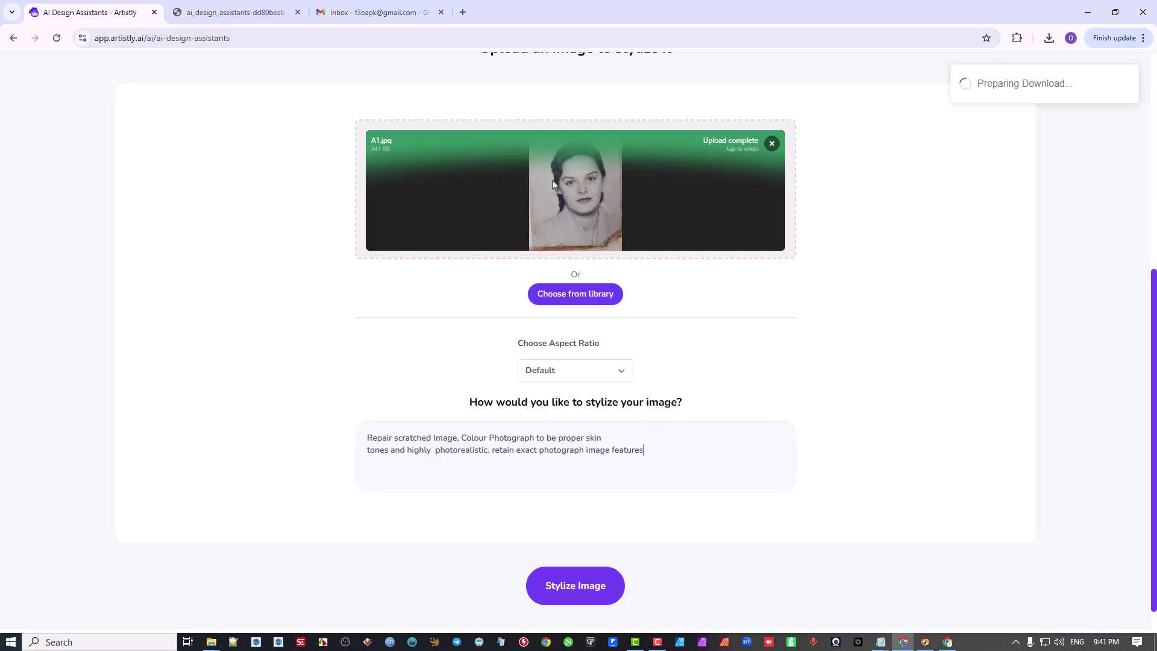
{"action": "left_click", "coordinate": [586, 593]}
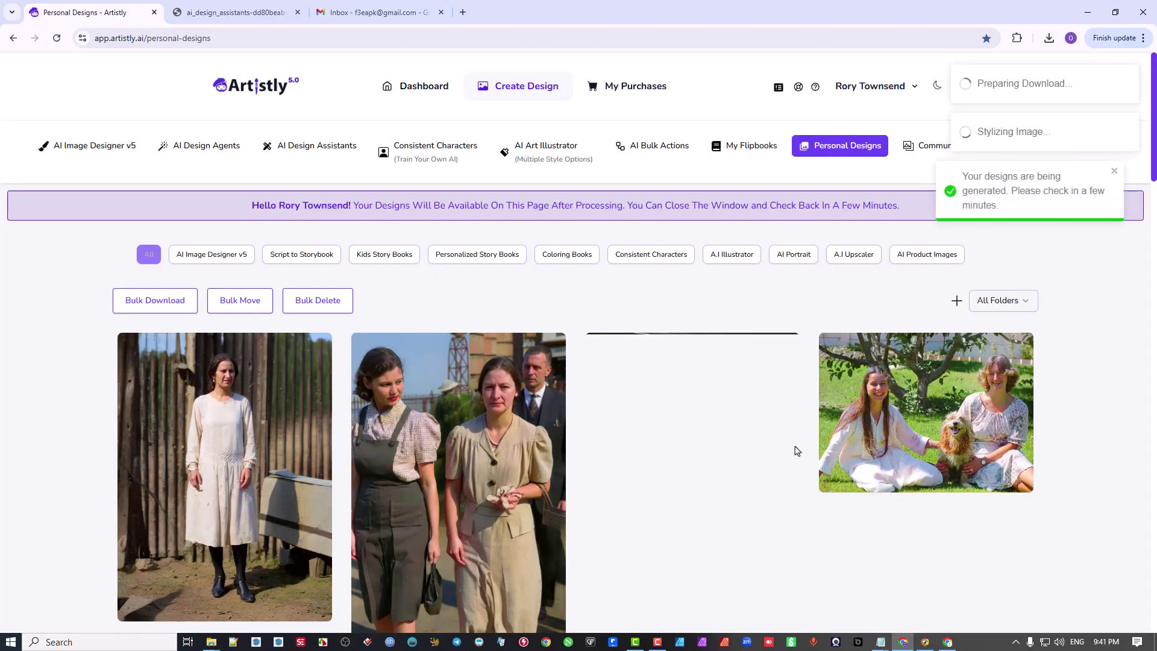
Copy the black-and-white conversion prompt from the details of the personal design showing a woman with two children, and close the details
{"action": "scroll", "coordinate": [741, 414], "scroll_direction": "down", "scroll_amount": 7}
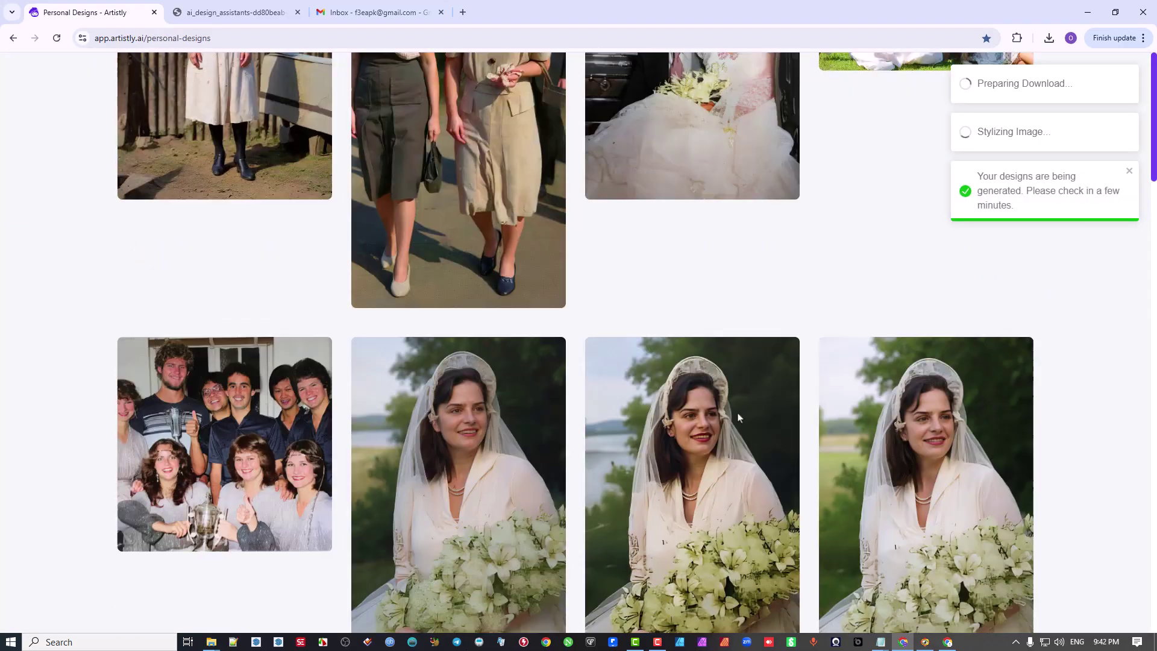
{"action": "scroll", "coordinate": [735, 413], "scroll_direction": "down", "scroll_amount": 3}
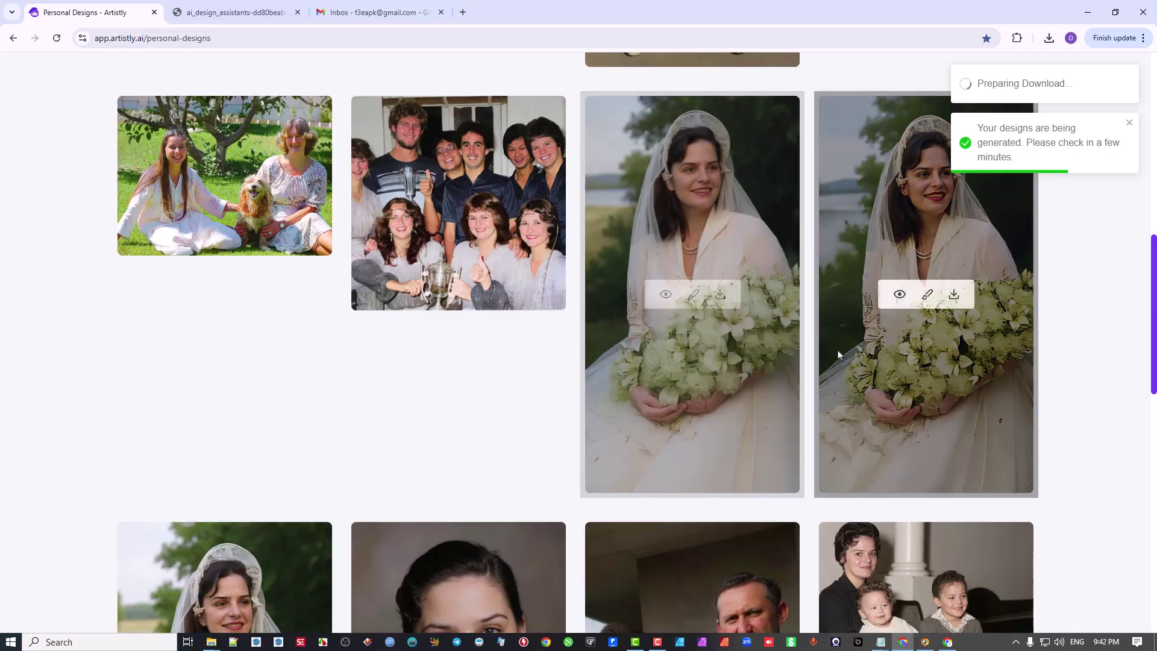
{"action": "scroll", "coordinate": [835, 356], "scroll_direction": "down", "scroll_amount": 5}
{"action": "mouse_move", "coordinate": [446, 337]}
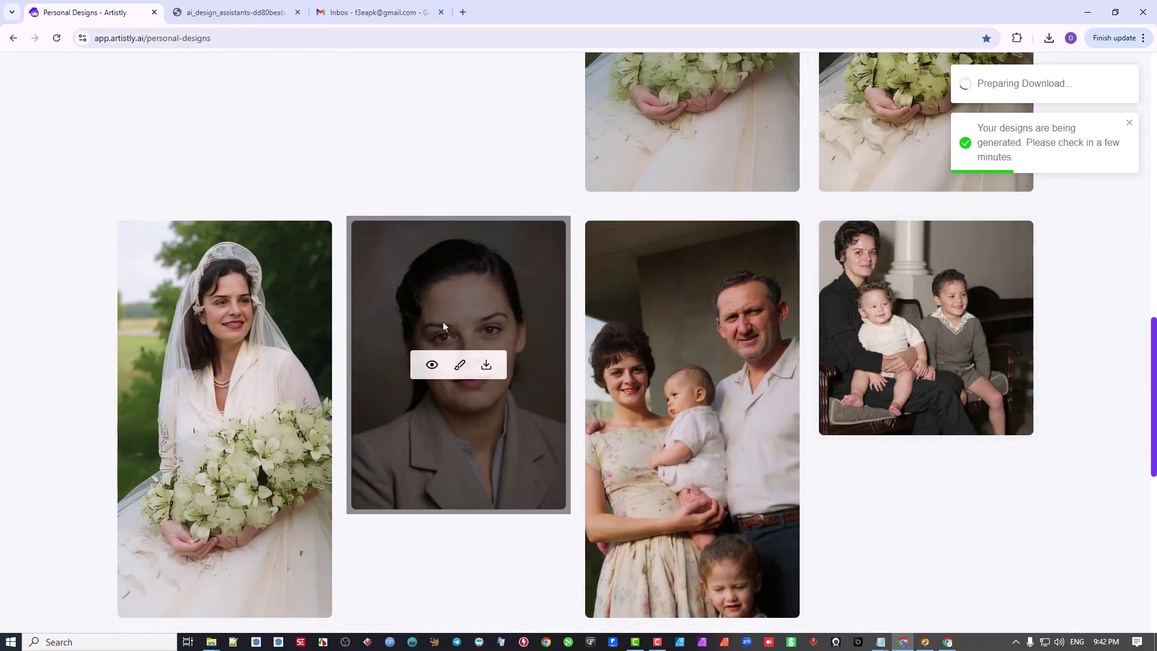
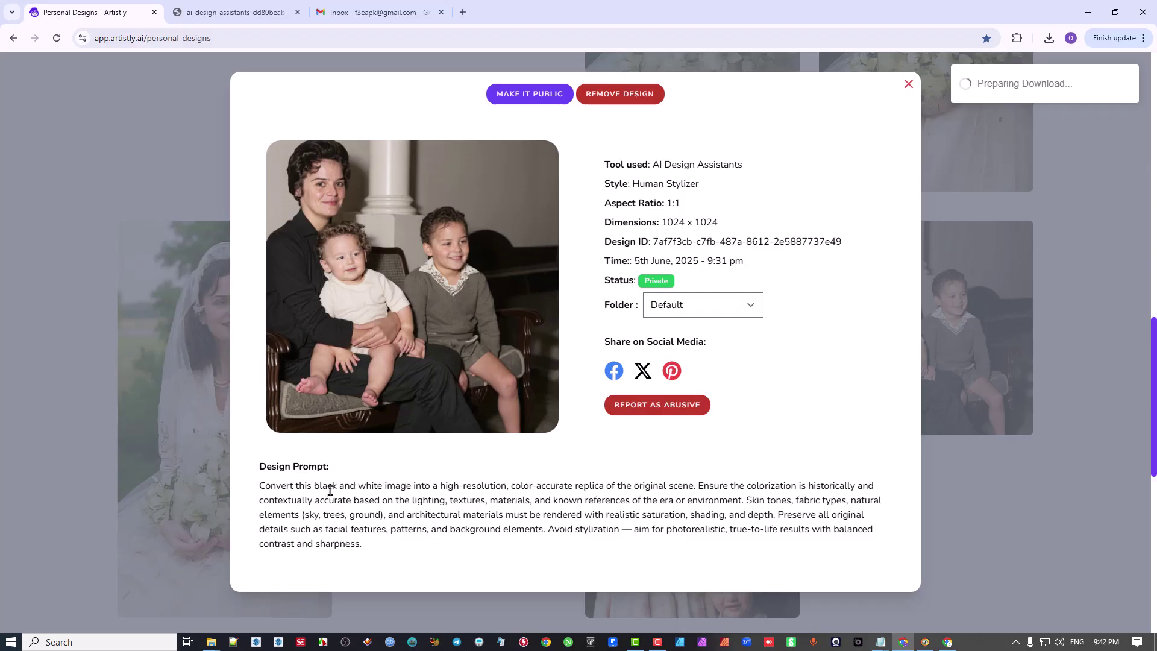
{"action": "left_click_drag", "start_coordinate": [259, 485], "coordinate": [391, 539]}
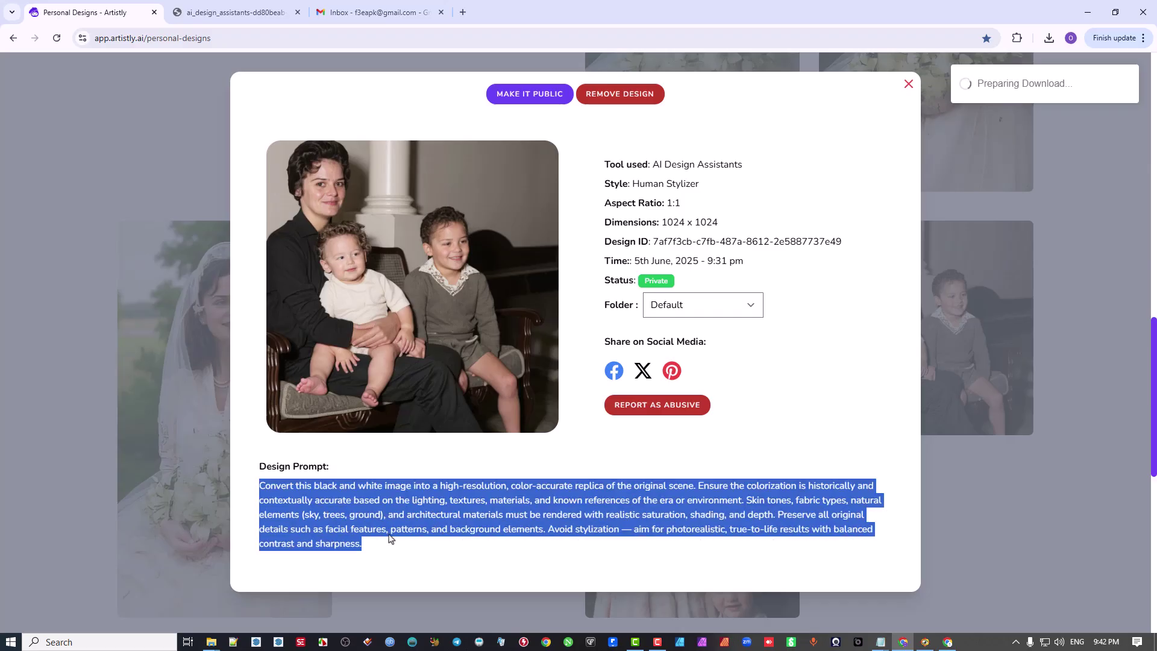
{"action": "right_click", "coordinate": [367, 492]}
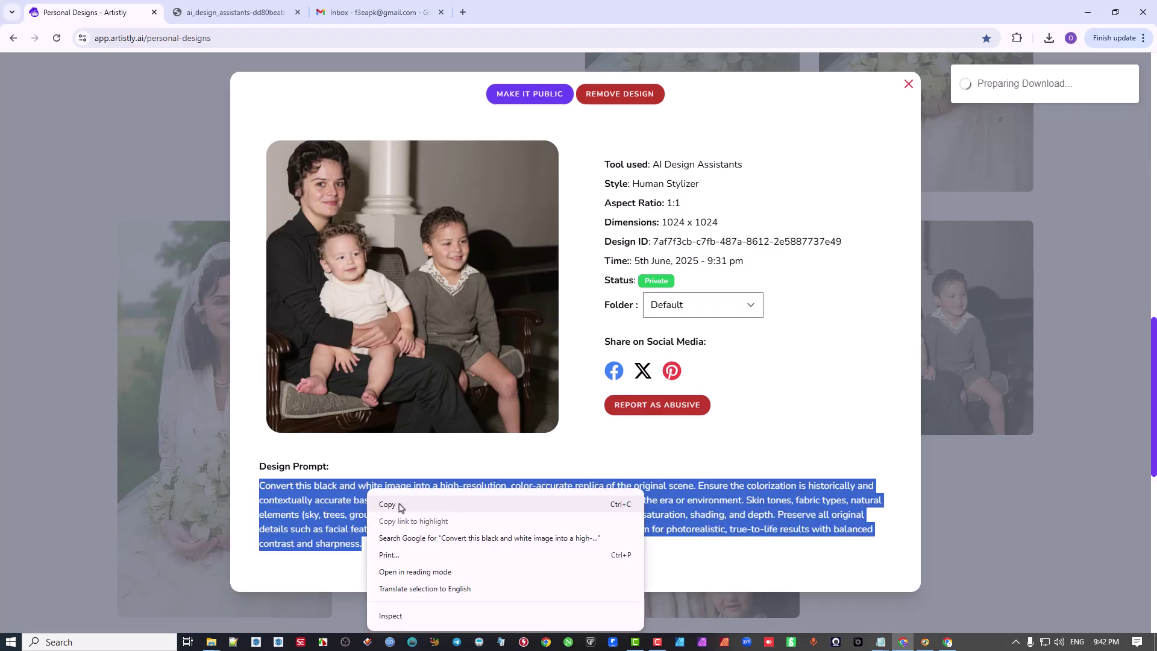
{"action": "left_click", "coordinate": [399, 503]}
{"action": "left_click", "coordinate": [910, 85]}
Open the Human Stylizer among the AI Design Assistants and upload A1.jpg as the image to stylize
{"action": "scroll", "coordinate": [649, 196], "scroll_direction": "up", "scroll_amount": 10}
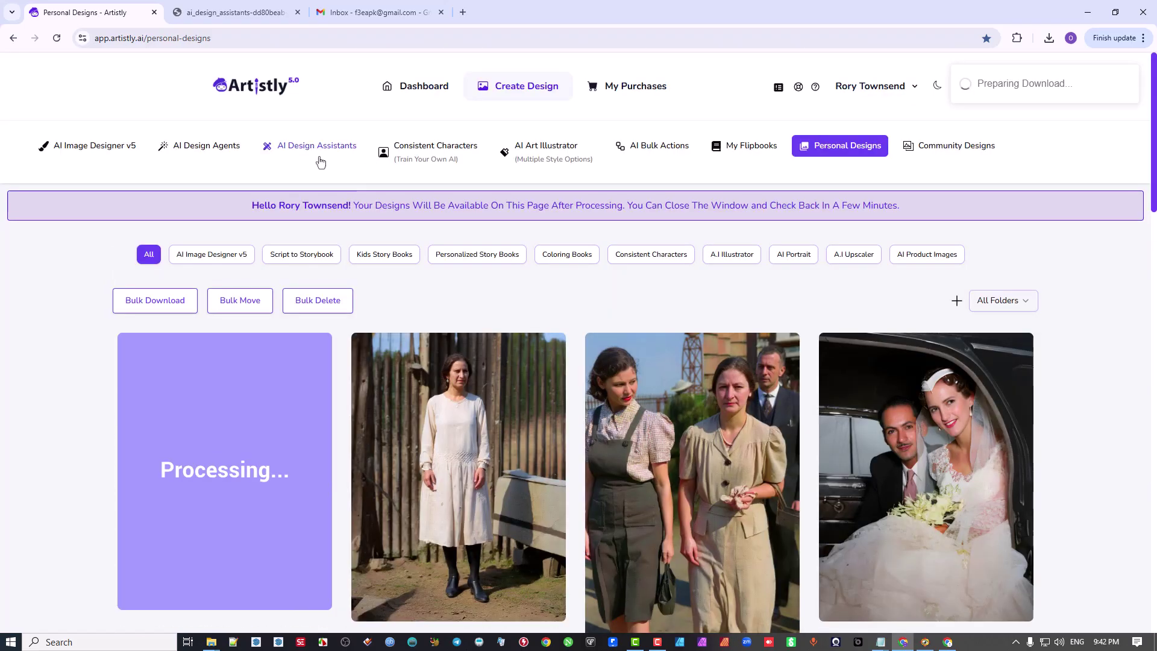
{"action": "left_click", "coordinate": [323, 154]}
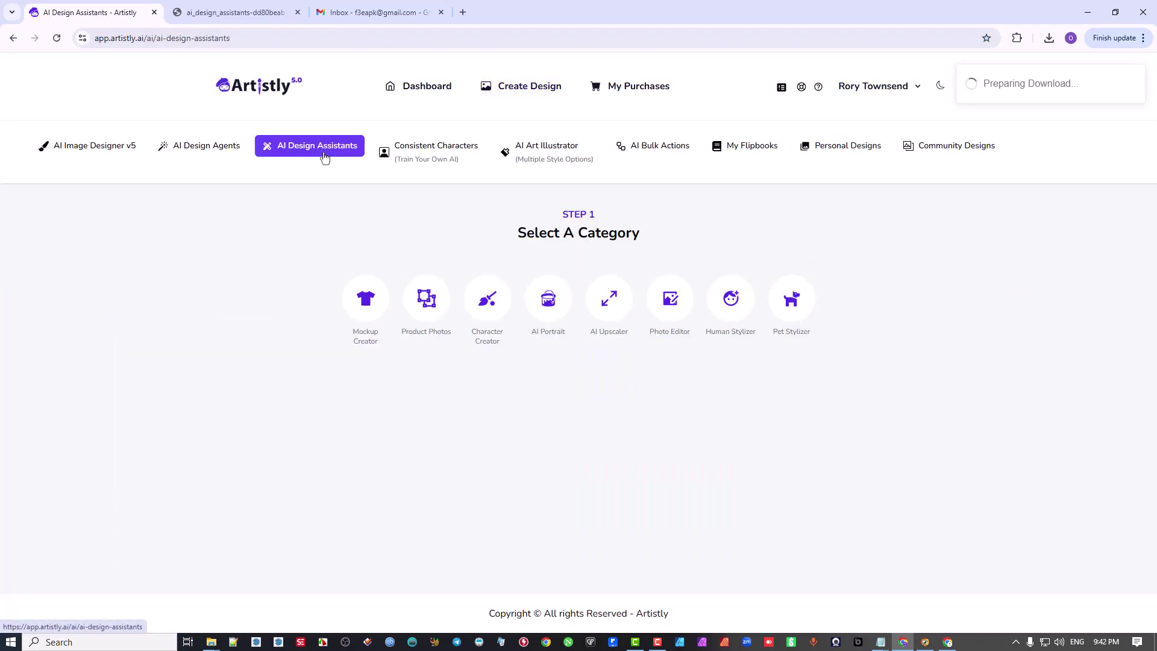
{"action": "left_click", "coordinate": [729, 303]}
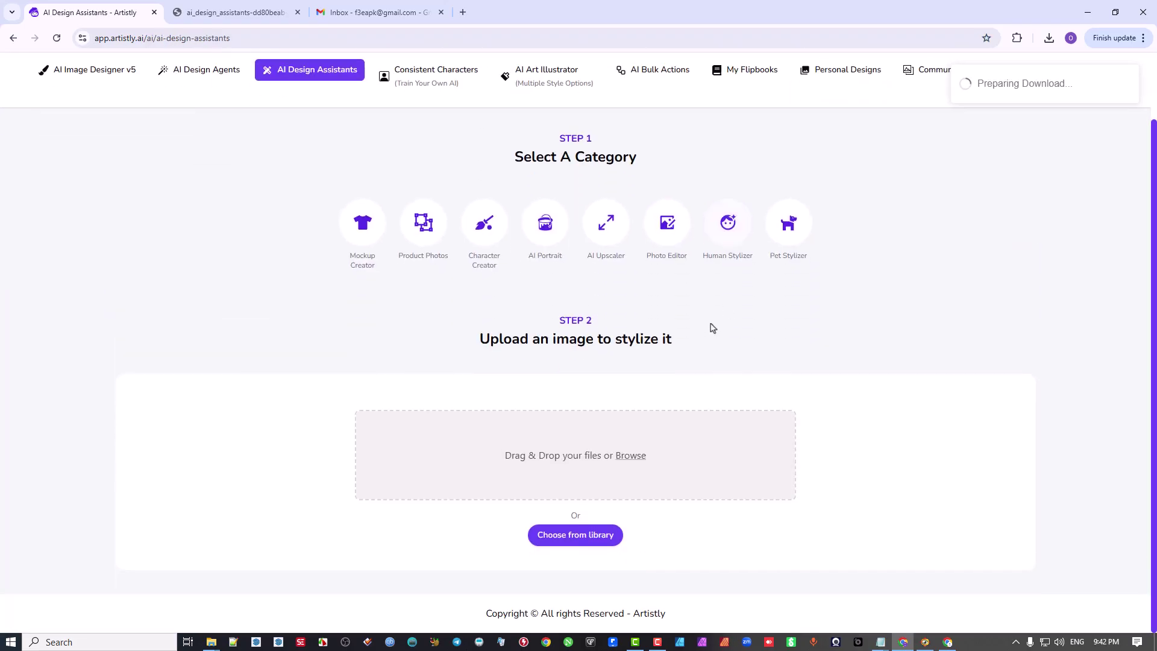
{"action": "left_click", "coordinate": [628, 458]}
{"action": "double_click", "coordinate": [399, 229]}
Paste the copied black-and-white conversion prompt as the styling instruction for A1.jpg and start stylizing the image
{"action": "scroll", "coordinate": [632, 530], "scroll_direction": "down", "scroll_amount": 1}
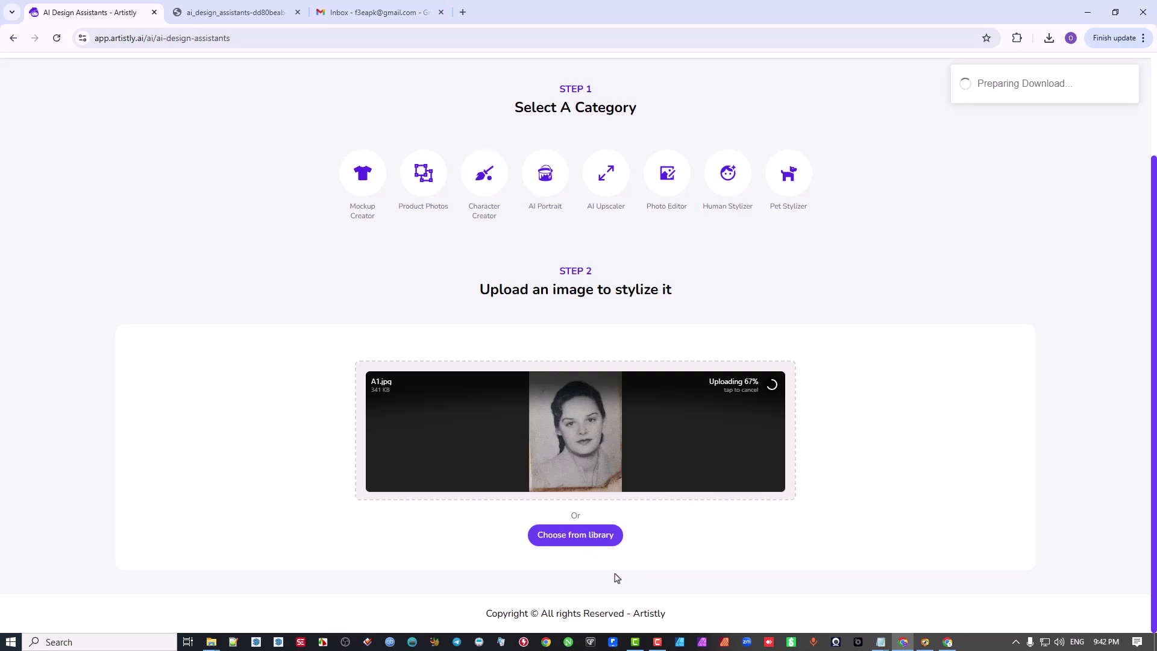
{"action": "scroll", "coordinate": [620, 566], "scroll_direction": "down", "scroll_amount": 1}
{"action": "scroll", "coordinate": [618, 551], "scroll_direction": "down", "scroll_amount": 3}
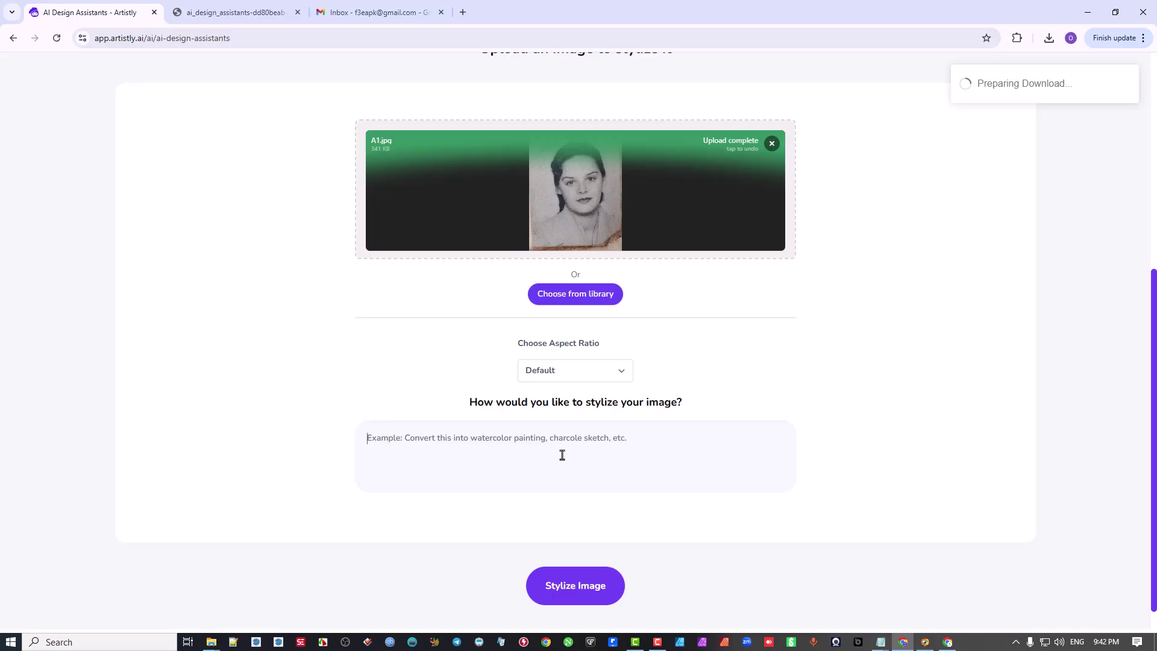
{"action": "key", "text": "ctrl+v"}
{"action": "left_click", "coordinate": [602, 587]}
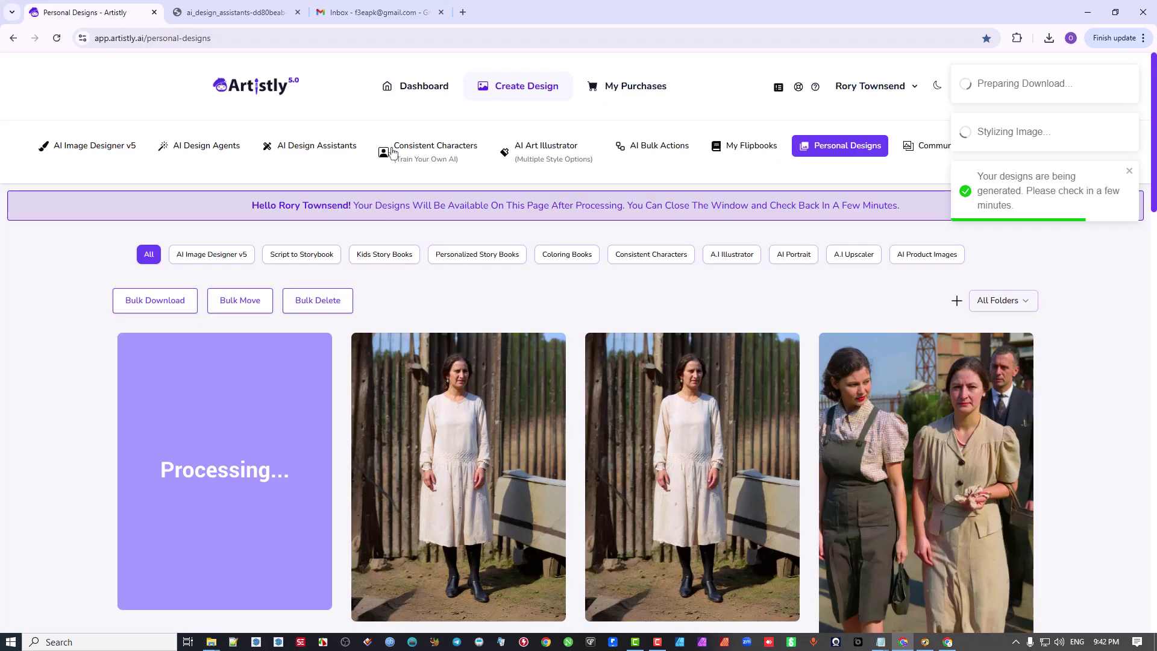
Return to the Human Stylizer for another version of the portrait and upload A1.jpg again
{"action": "left_click", "coordinate": [348, 150]}
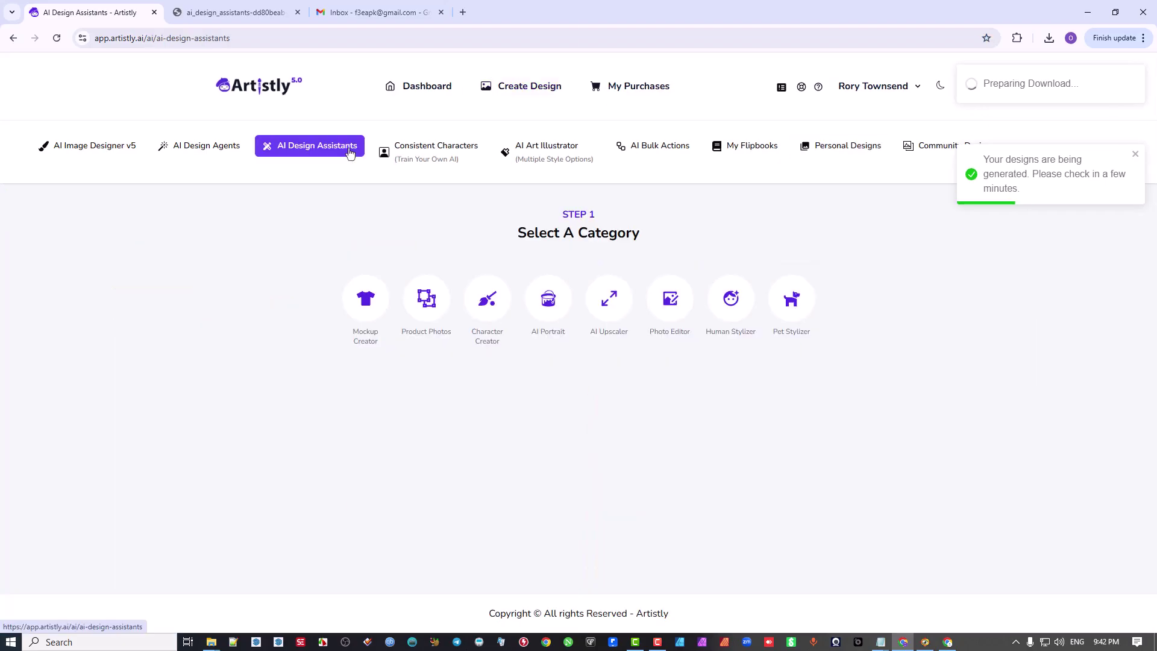
{"action": "left_click", "coordinate": [730, 299]}
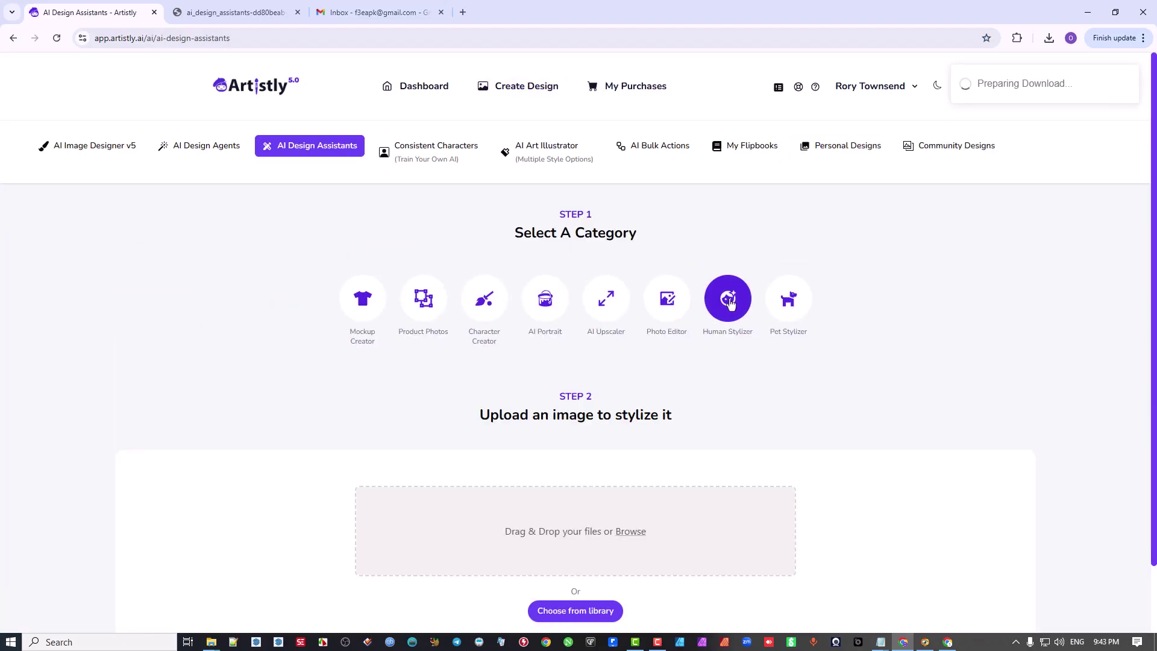
{"action": "left_click", "coordinate": [629, 456]}
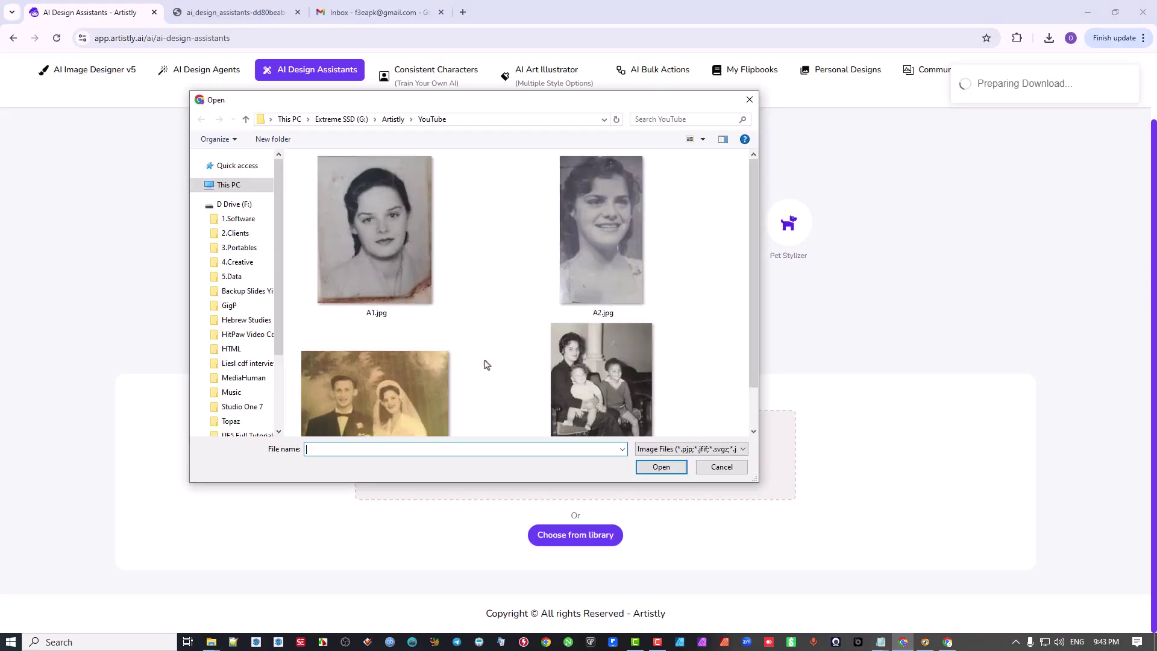
{"action": "double_click", "coordinate": [373, 235]}
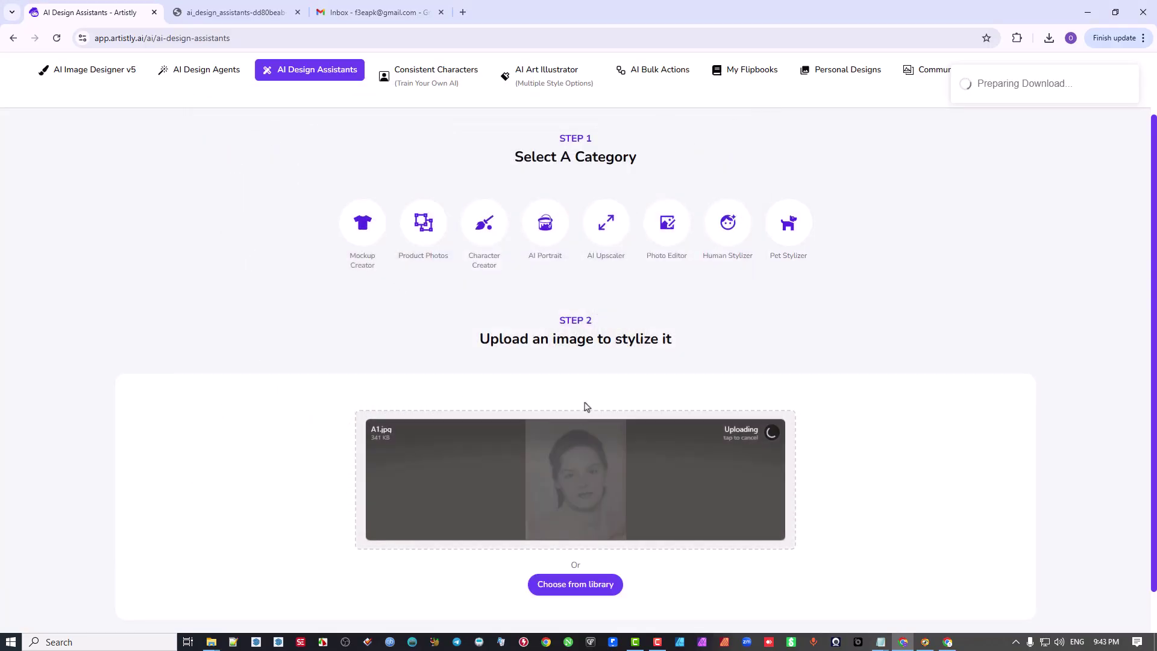
Enter "Colour Photograph" as the styling instruction for A1.jpg and start stylizing the image
{"action": "scroll", "coordinate": [546, 515], "scroll_direction": "down", "scroll_amount": 1}
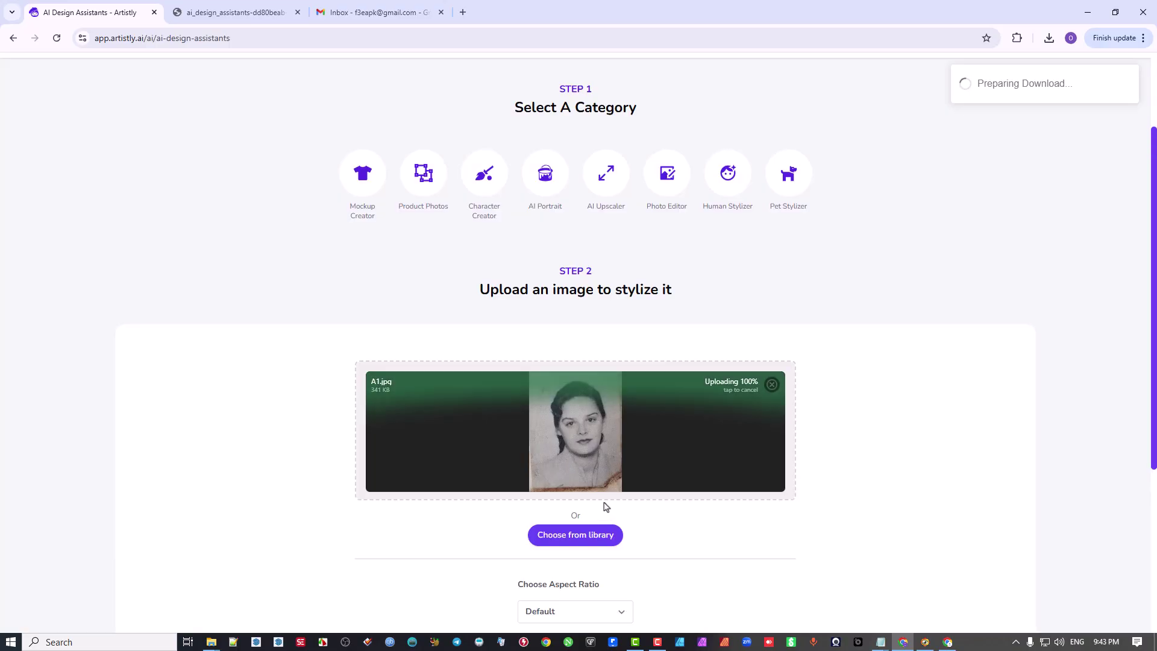
{"action": "scroll", "coordinate": [604, 504], "scroll_direction": "down", "scroll_amount": 3}
{"action": "scroll", "coordinate": [604, 504], "scroll_direction": "down", "scroll_amount": 1}
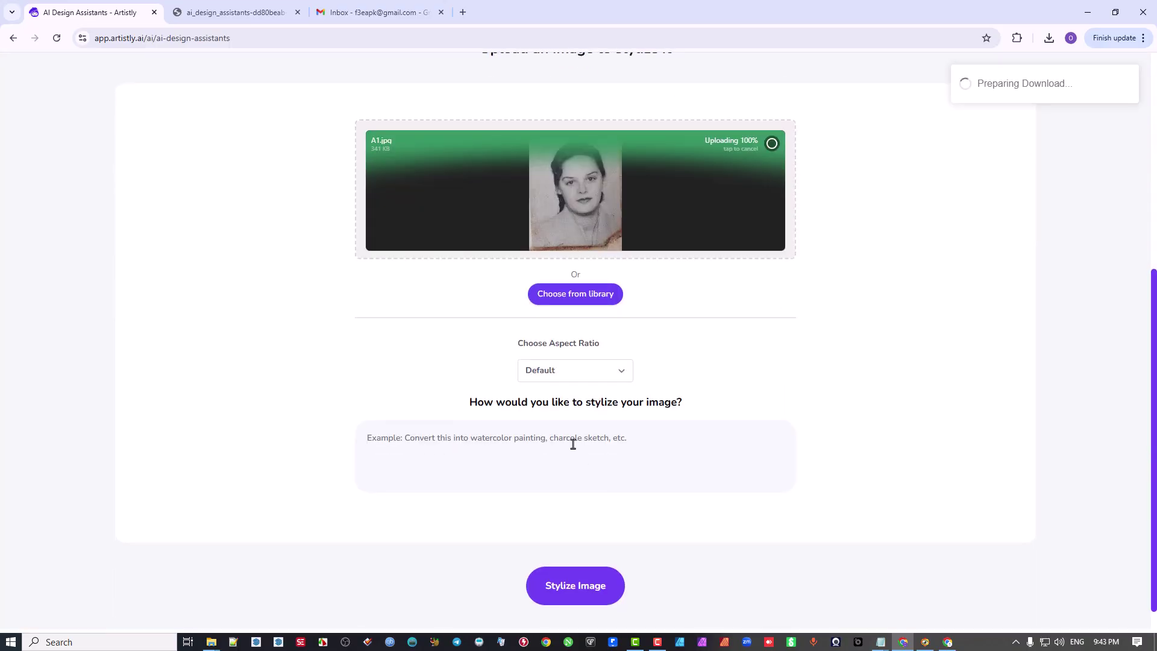
{"action": "type", "text": "Colour"}
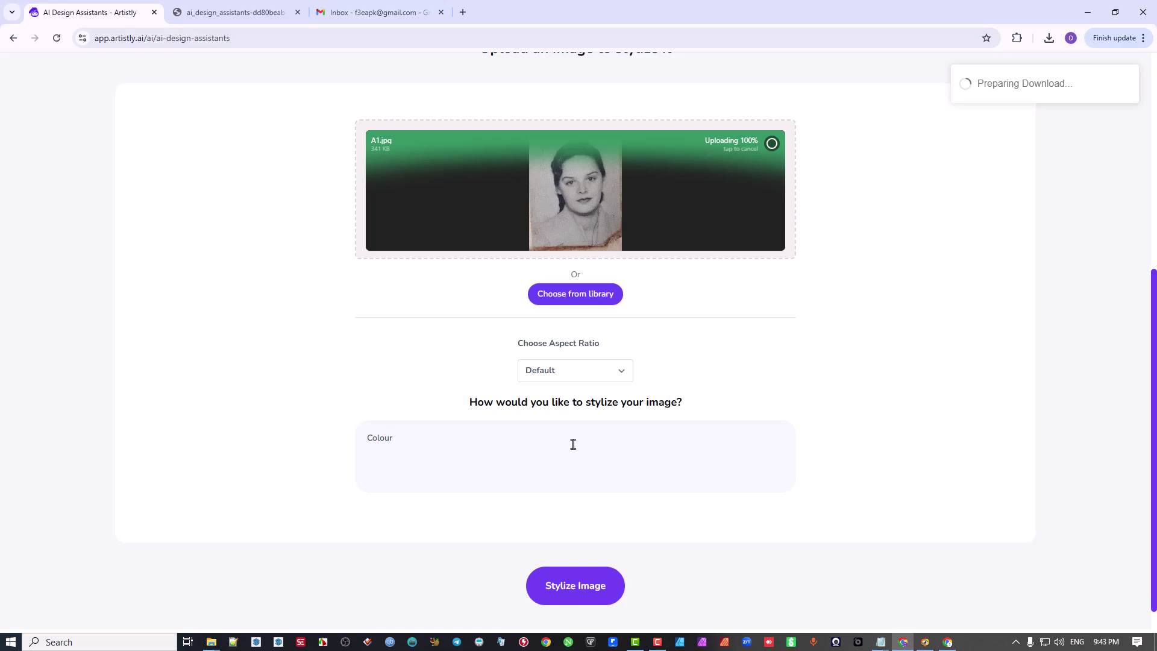
{"action": "type", "text": " Photograph"}
{"action": "left_click", "coordinate": [602, 587]}
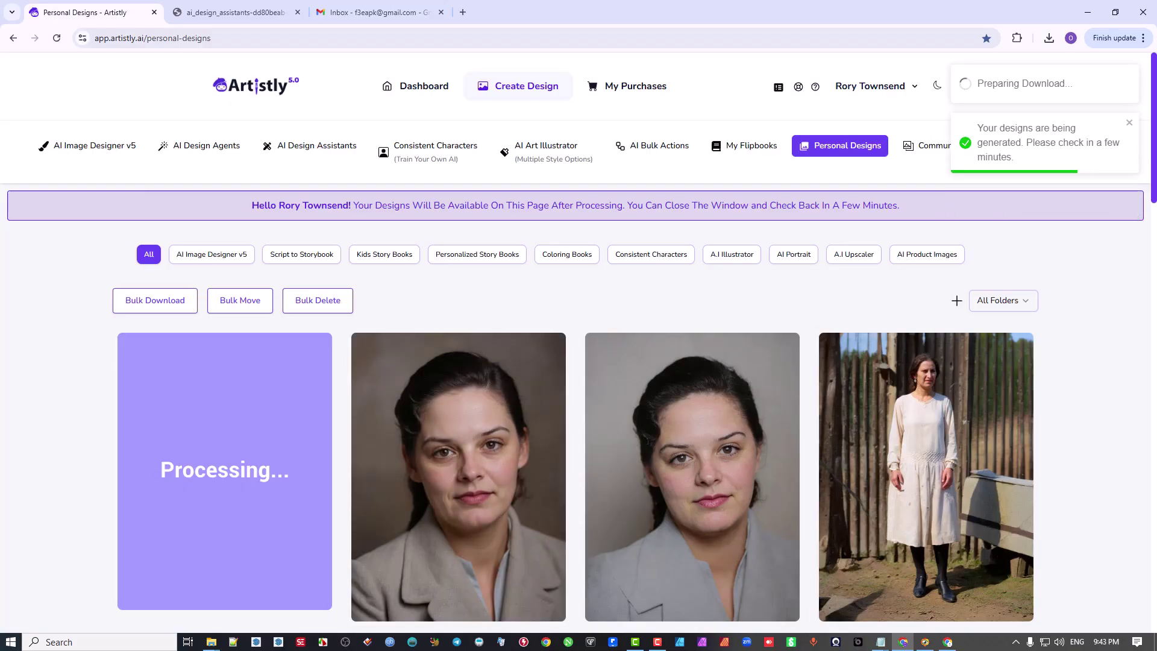
Compare the finished portraits in Personal Designs and examine the details of the one made with the scratch-repair prompt
{"action": "scroll", "coordinate": [924, 395], "scroll_direction": "down", "scroll_amount": 2}
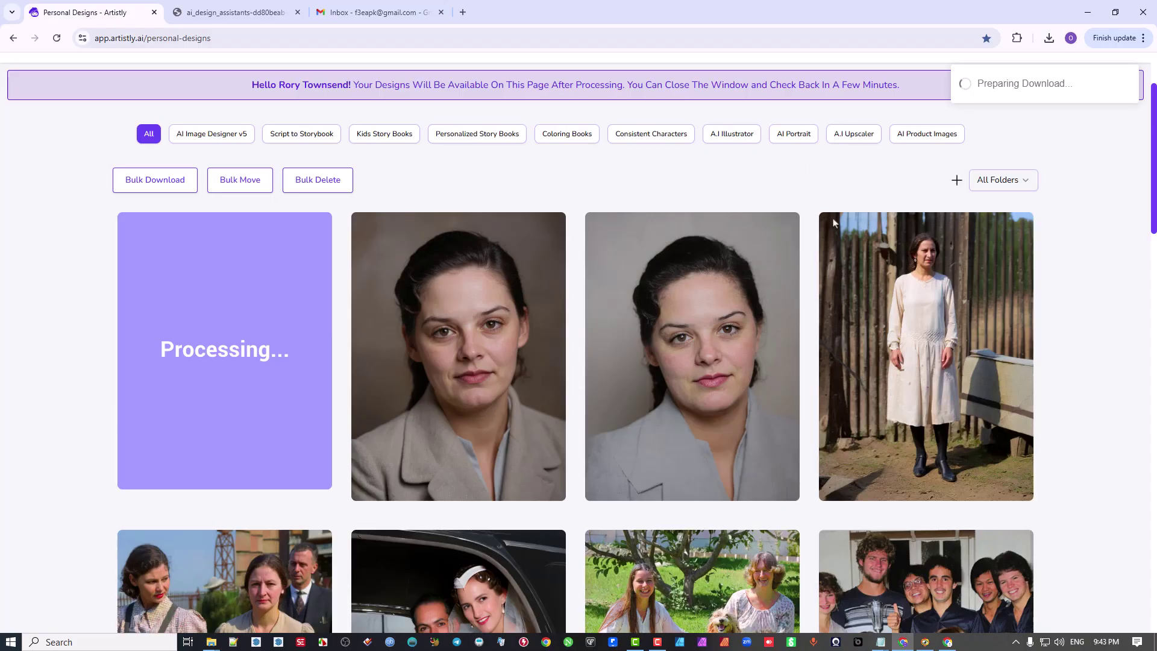
{"action": "mouse_move", "coordinate": [765, 302]}
{"action": "mouse_move", "coordinate": [502, 352]}
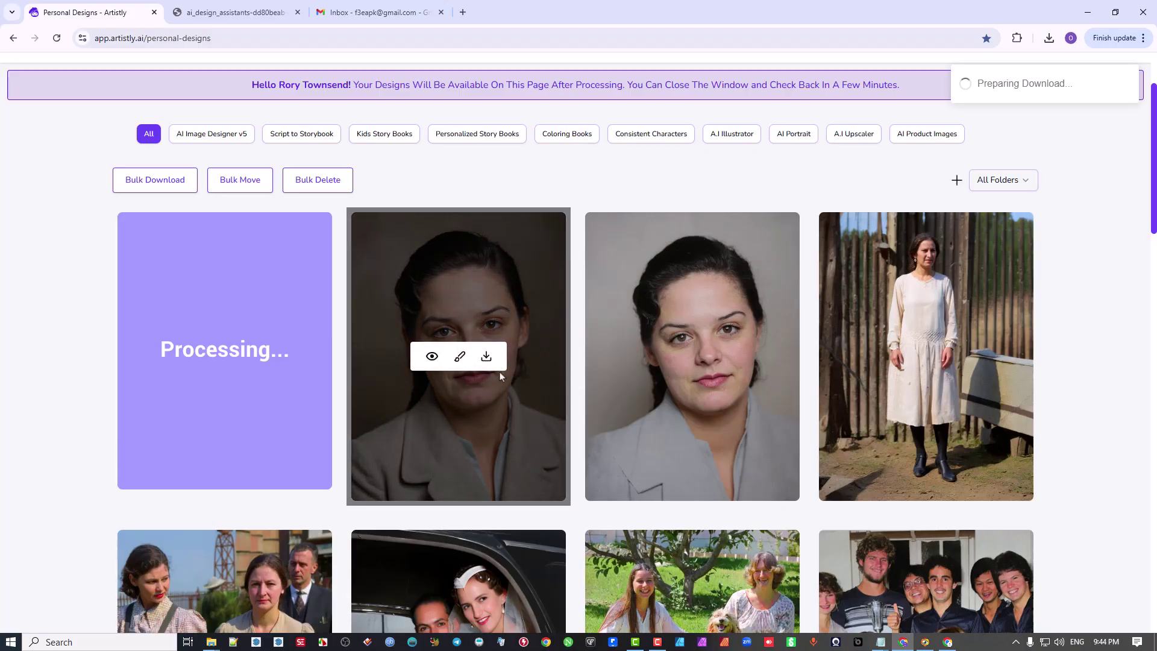
{"action": "mouse_move", "coordinate": [769, 327]}
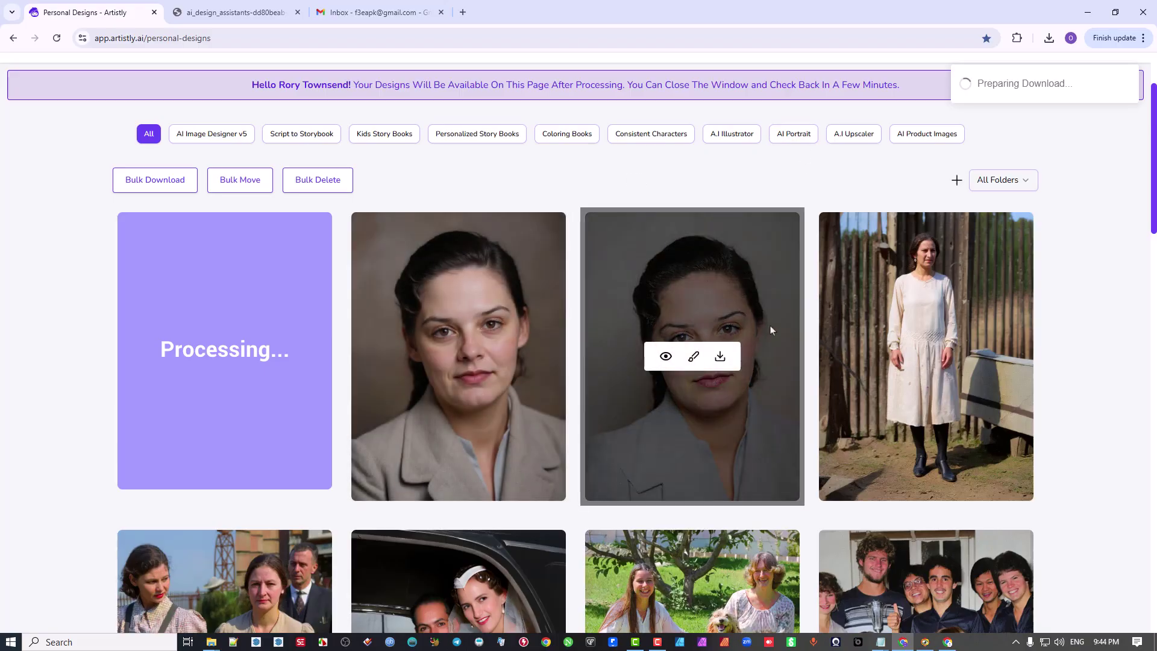
{"action": "left_click", "coordinate": [666, 358]}
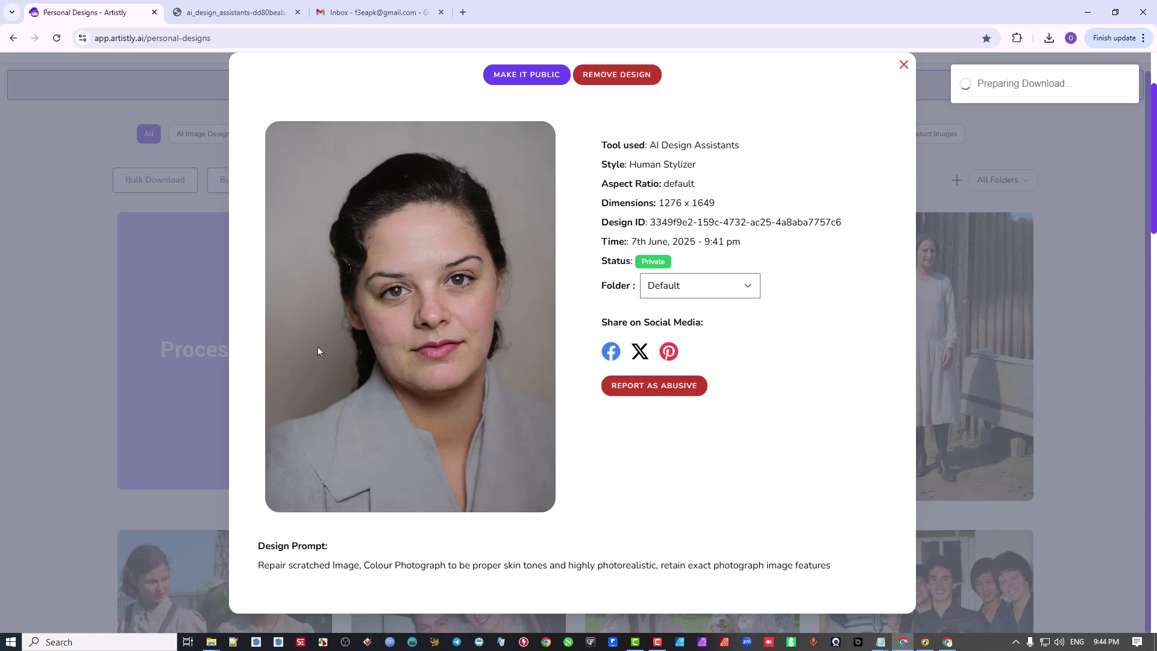
{"action": "left_click", "coordinate": [903, 65]}
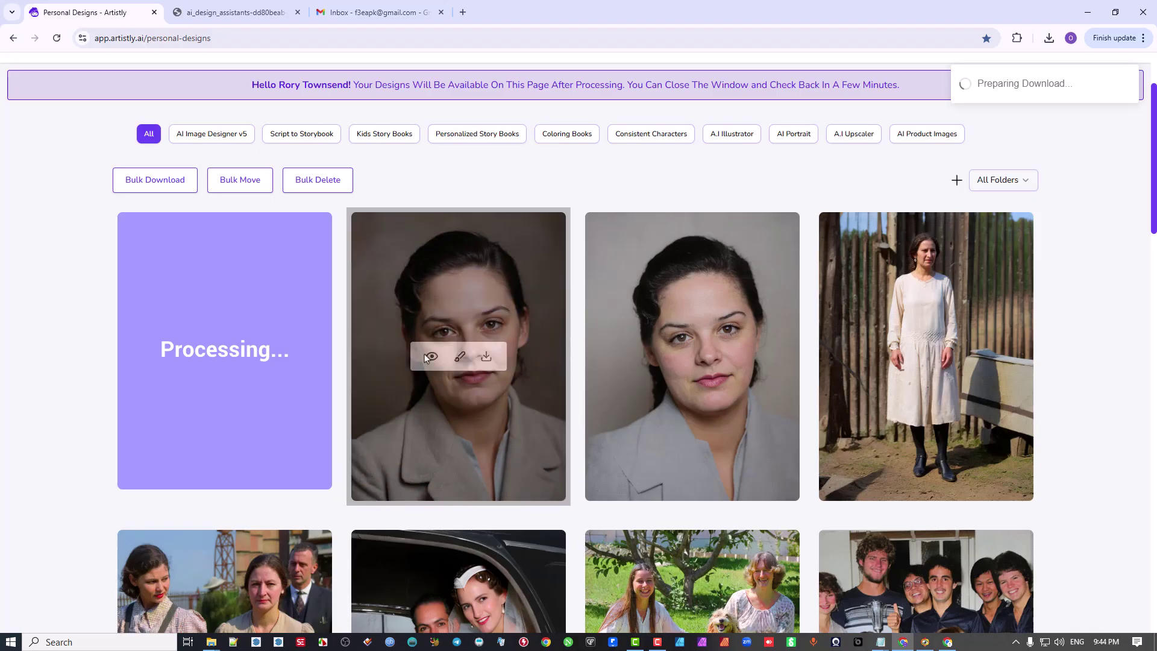
Examine the brown-background portrait enlarged in its own browser tab, then close both image tabs and the design details
{"action": "left_click", "coordinate": [433, 358]}
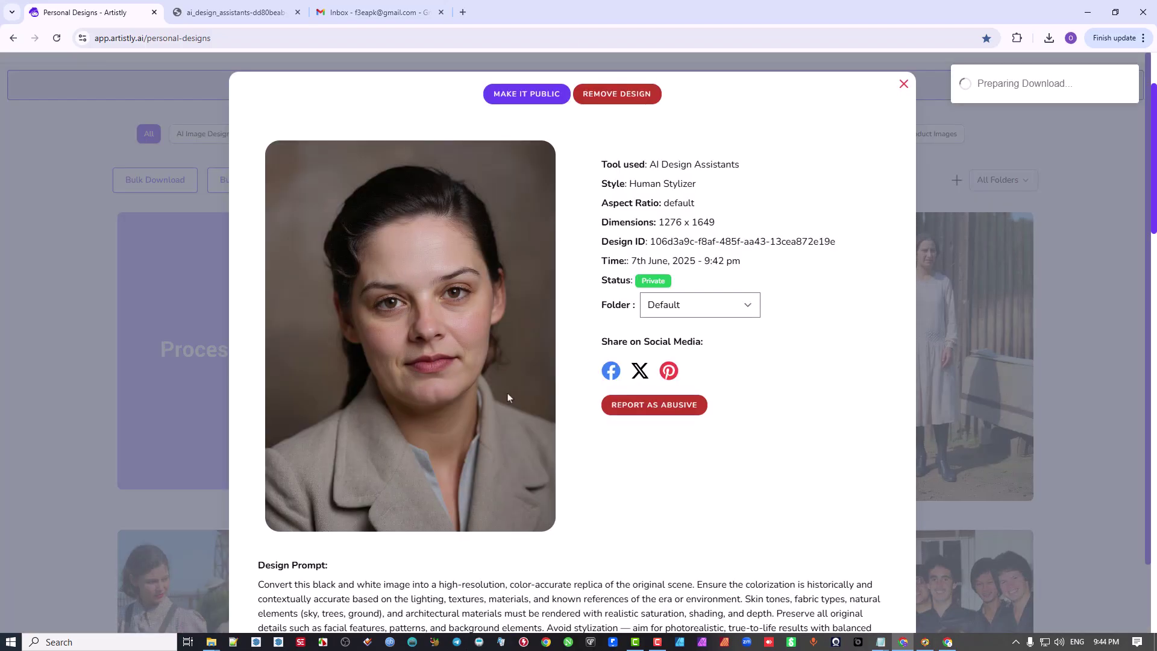
{"action": "right_click", "coordinate": [409, 297]}
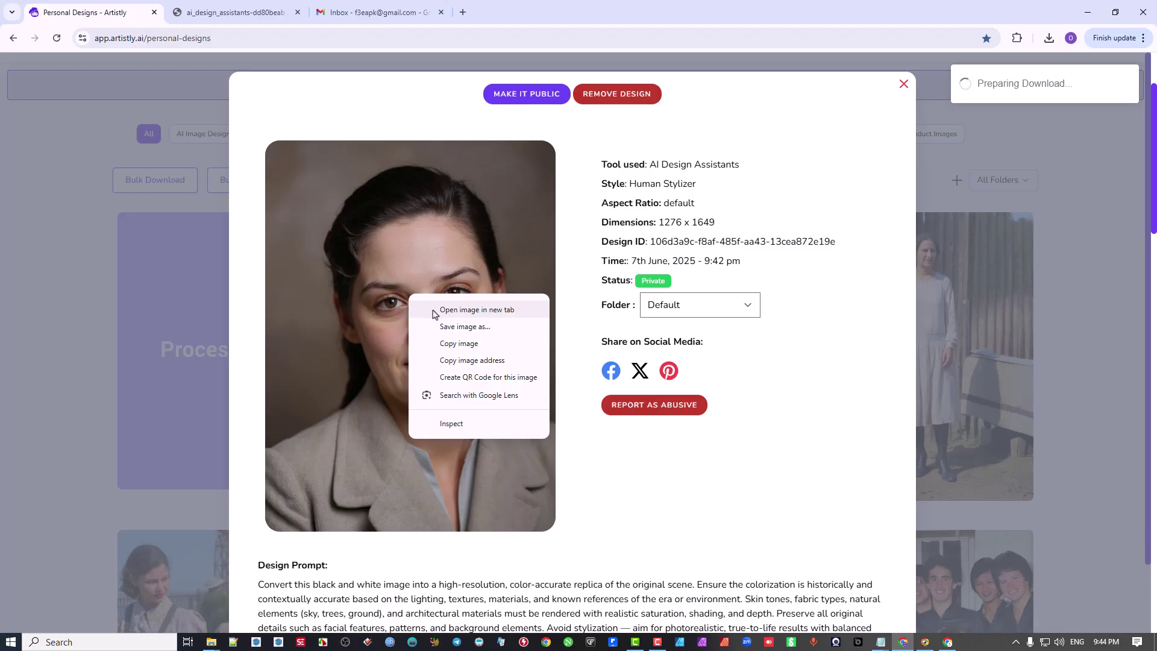
{"action": "left_click", "coordinate": [434, 312]}
{"action": "left_click", "coordinate": [237, 5]}
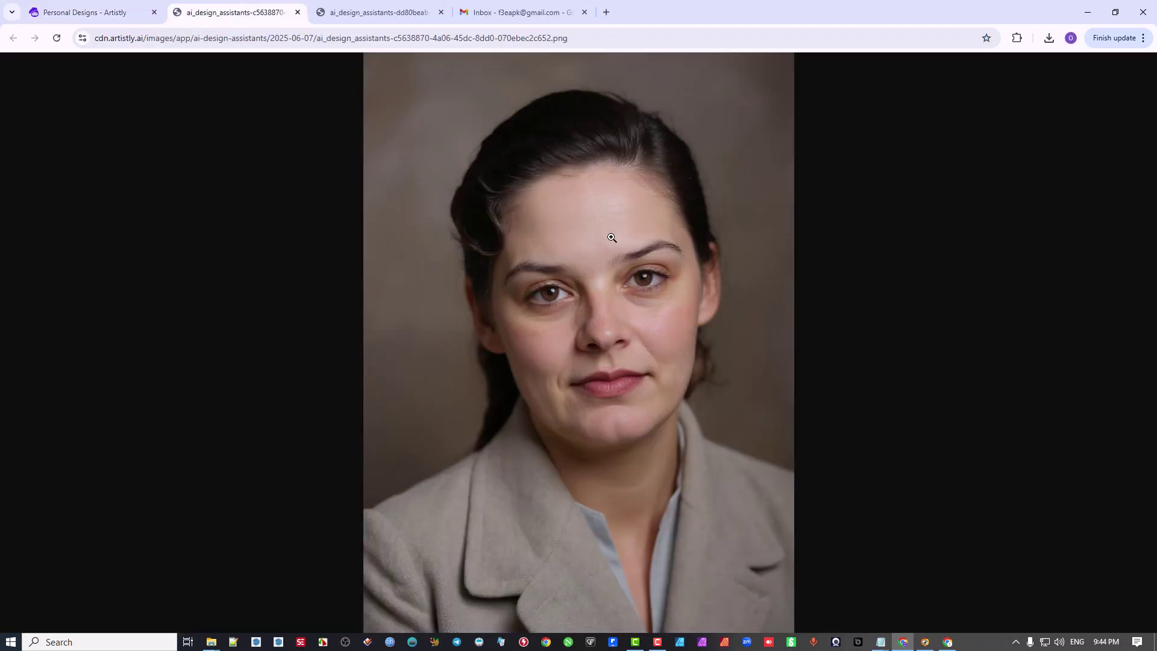
{"action": "left_click", "coordinate": [642, 280]}
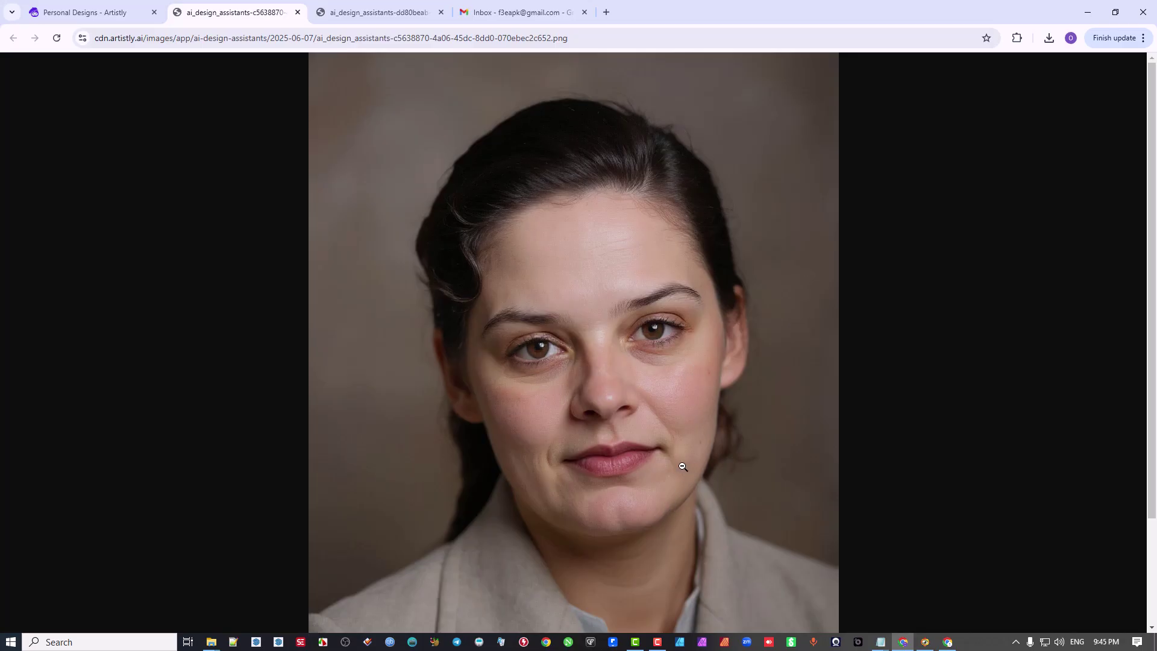
{"action": "left_click", "coordinate": [297, 13]}
{"action": "left_click", "coordinate": [297, 13]}
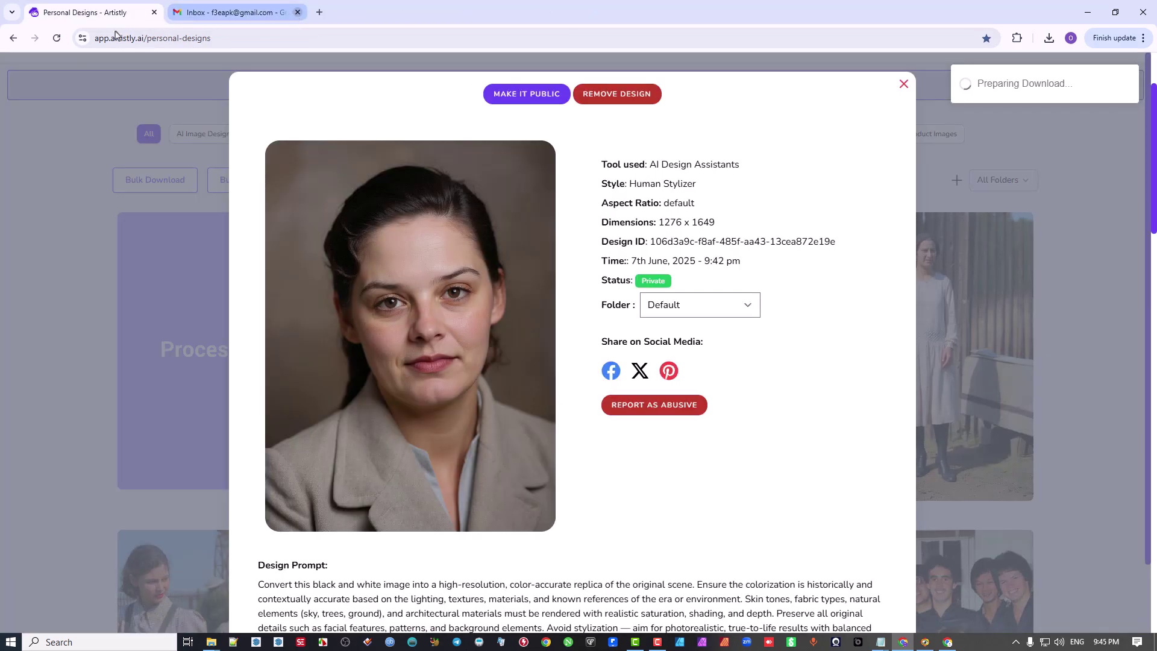
{"action": "left_click", "coordinate": [904, 84]}
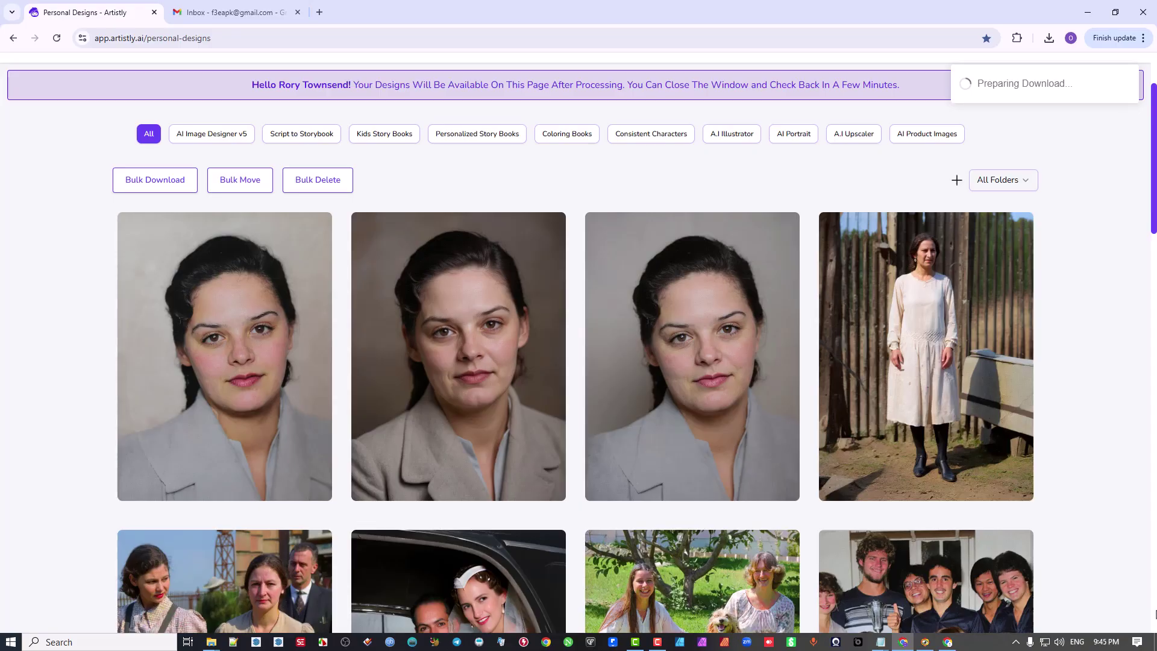
Compare the three finished portraits and open the details of the one made with the "Colour Photograph" prompt
{"action": "mouse_move", "coordinate": [208, 319]}
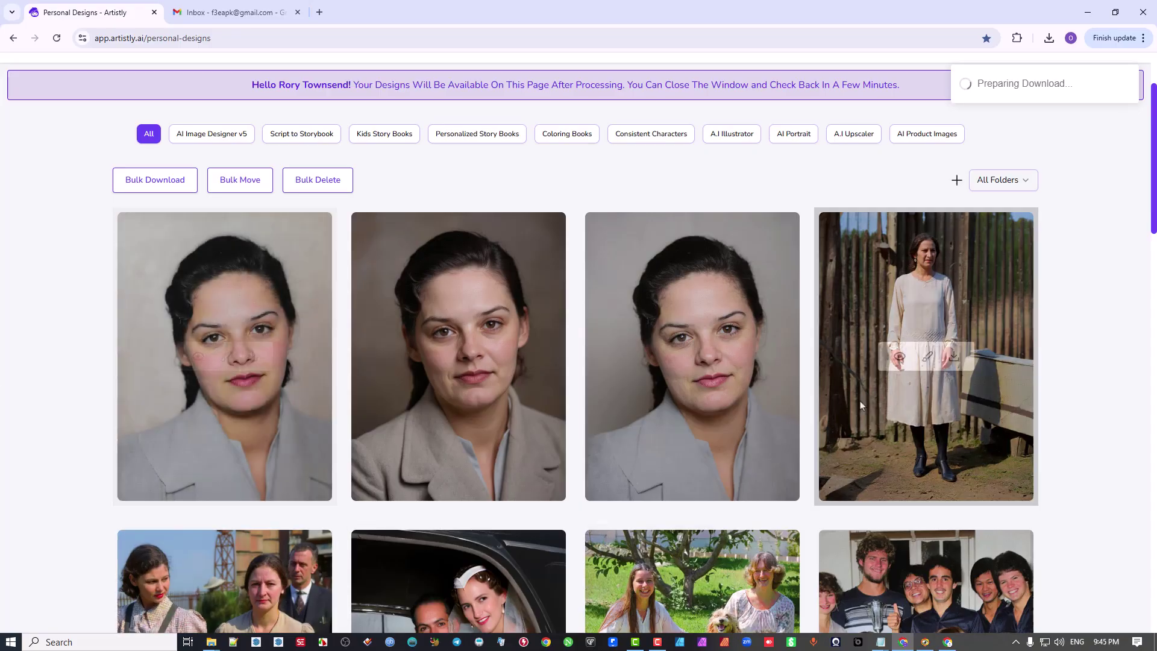
{"action": "mouse_move", "coordinate": [723, 311]}
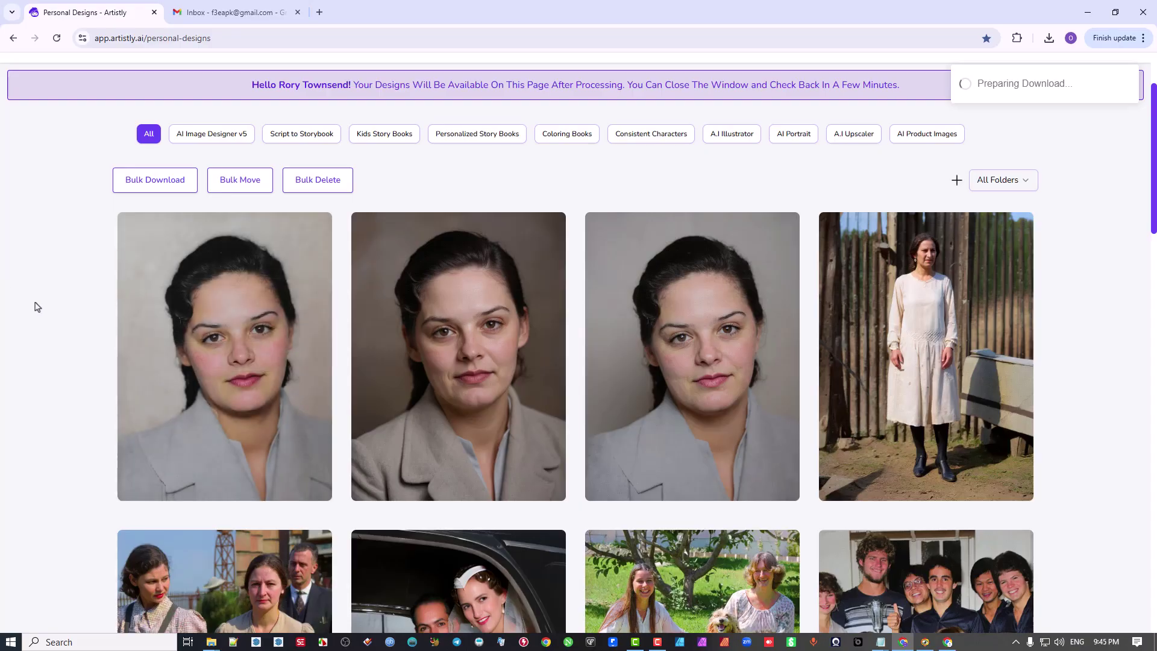
{"action": "mouse_move", "coordinate": [150, 339]}
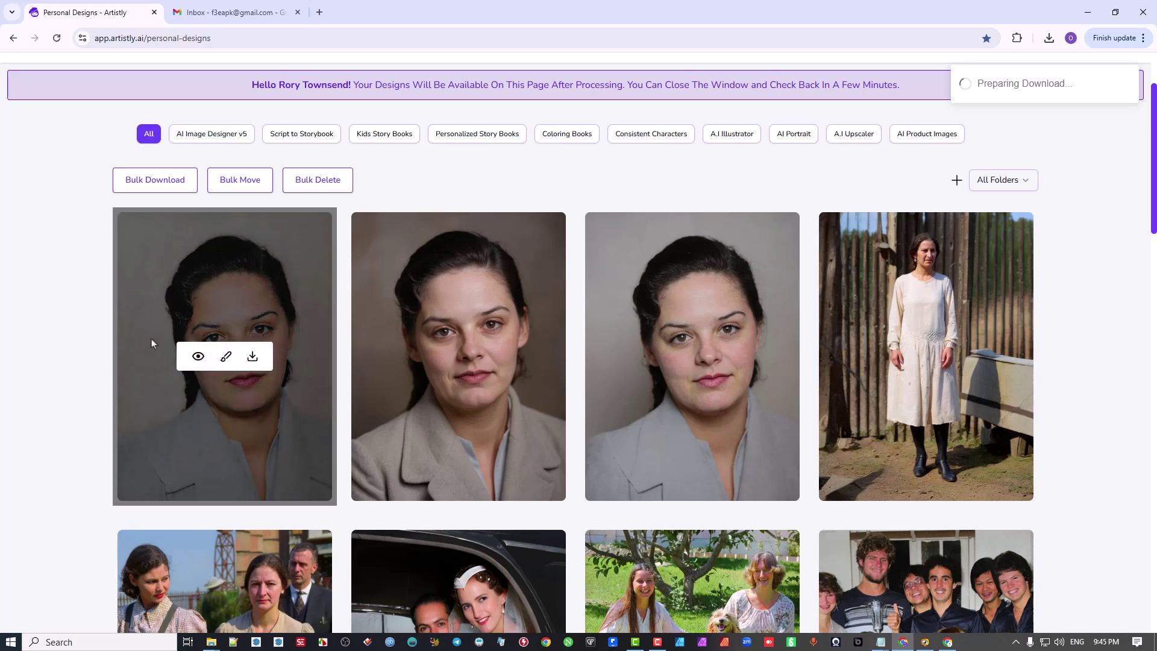
{"action": "left_click", "coordinate": [198, 357]}
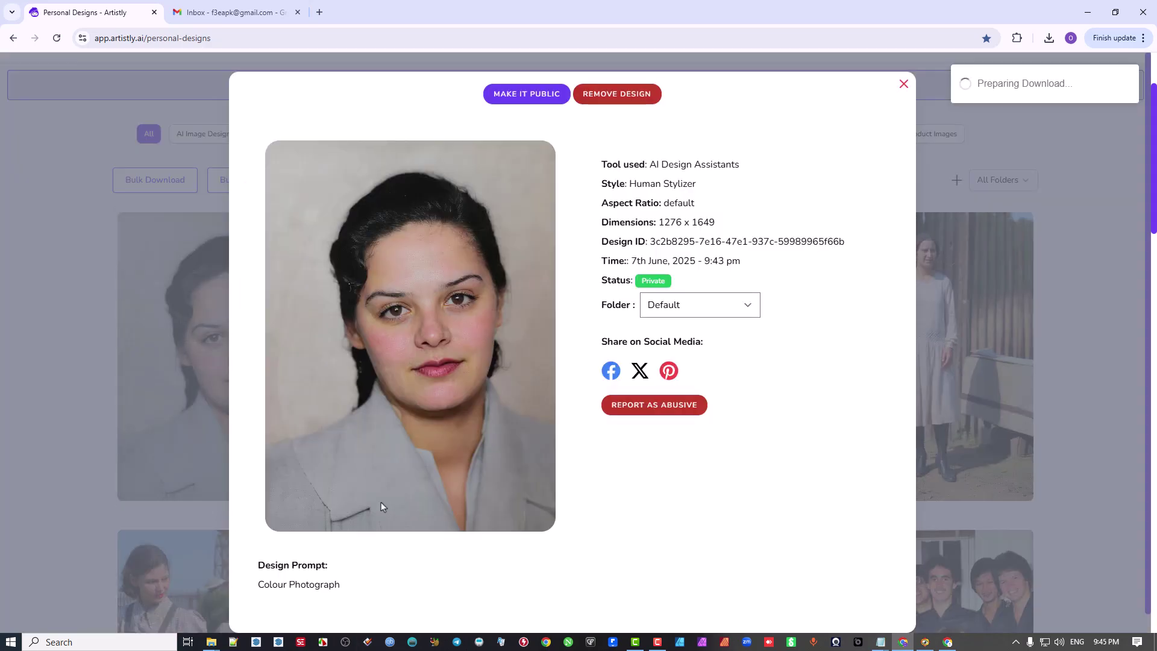
Examine the "Colour Photograph" portrait enlarged in its own browser tab, then close that tab and the design details
{"action": "right_click", "coordinate": [436, 316]}
{"action": "left_click", "coordinate": [519, 330]}
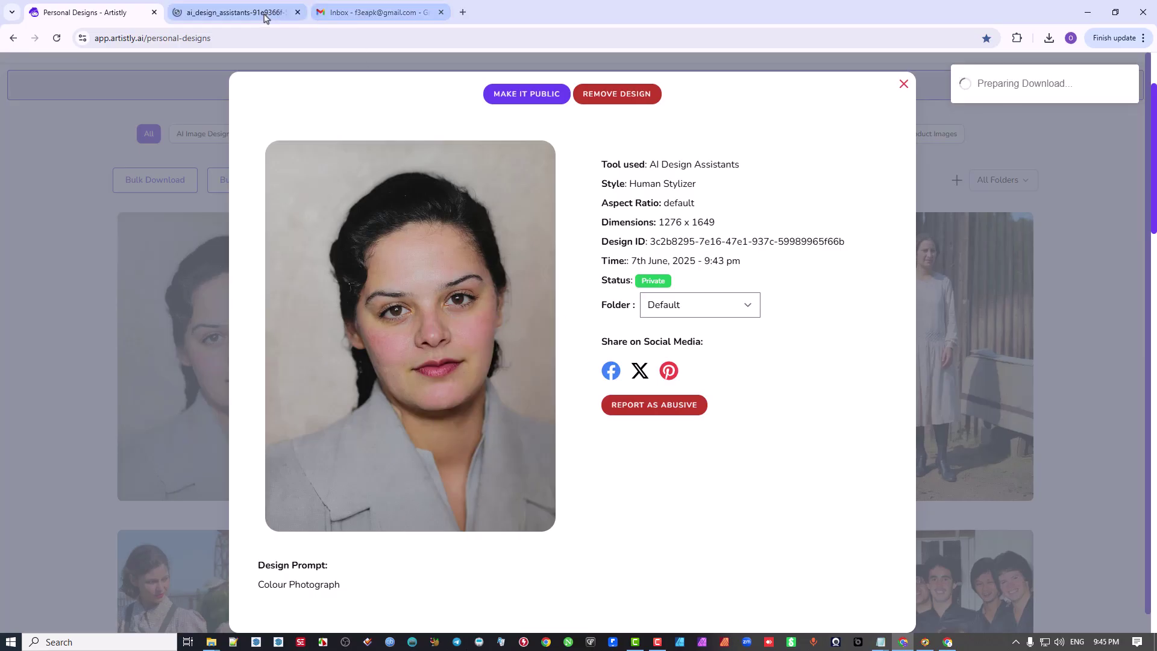
{"action": "left_click", "coordinate": [265, 18]}
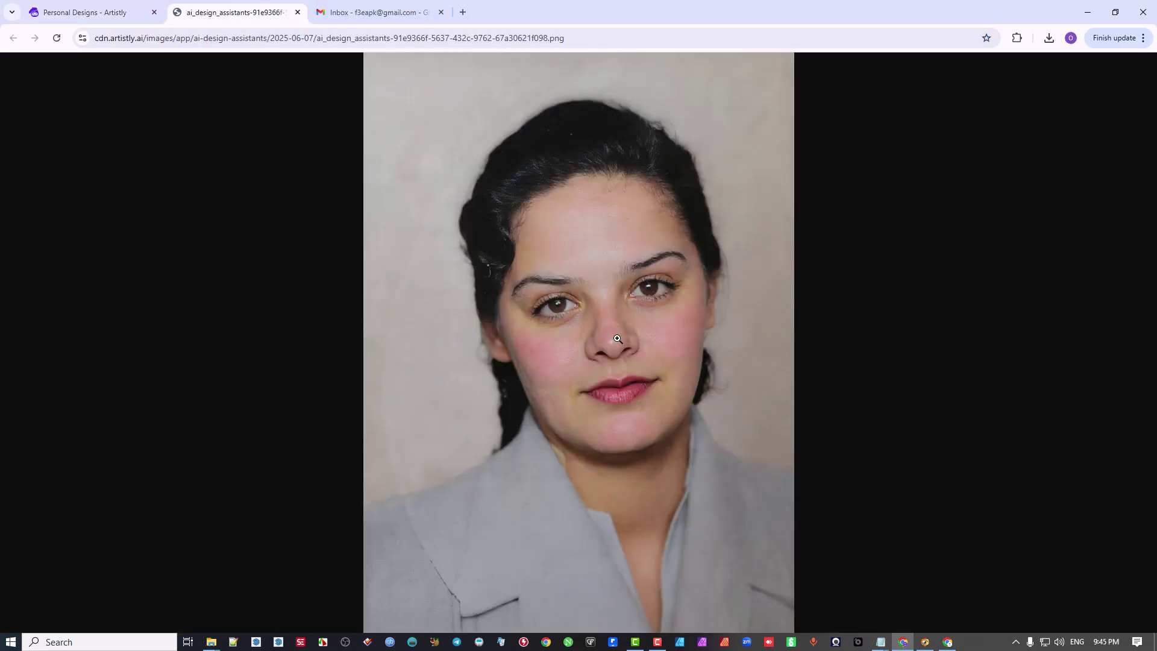
{"action": "left_click", "coordinate": [620, 334]}
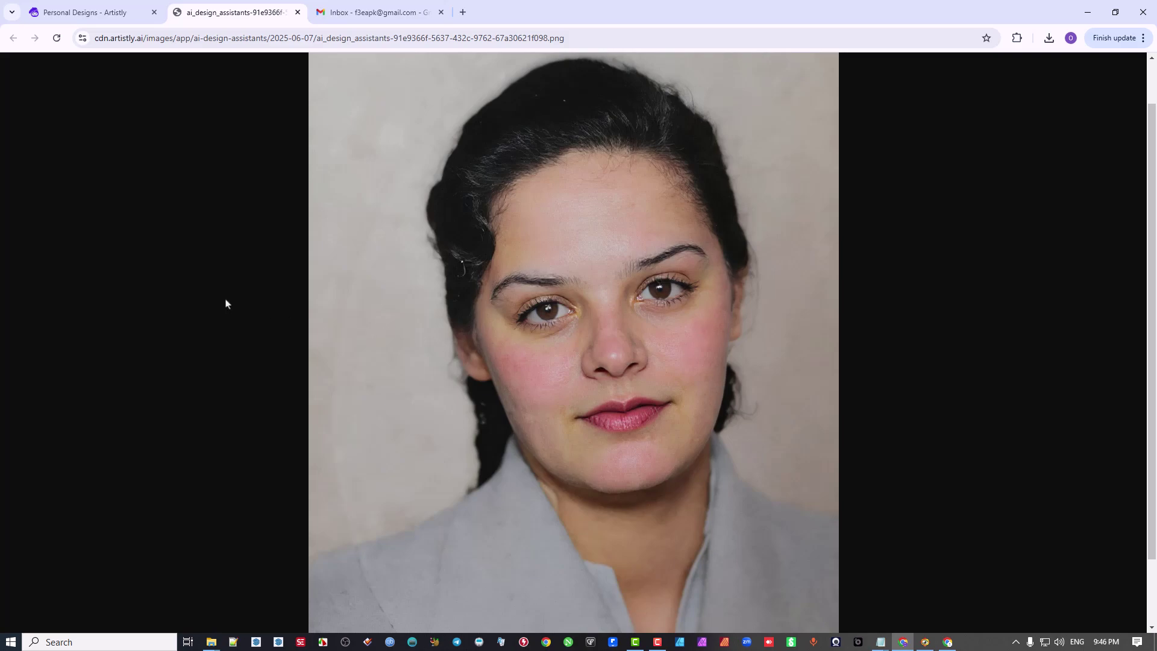
{"action": "left_click", "coordinate": [297, 13]}
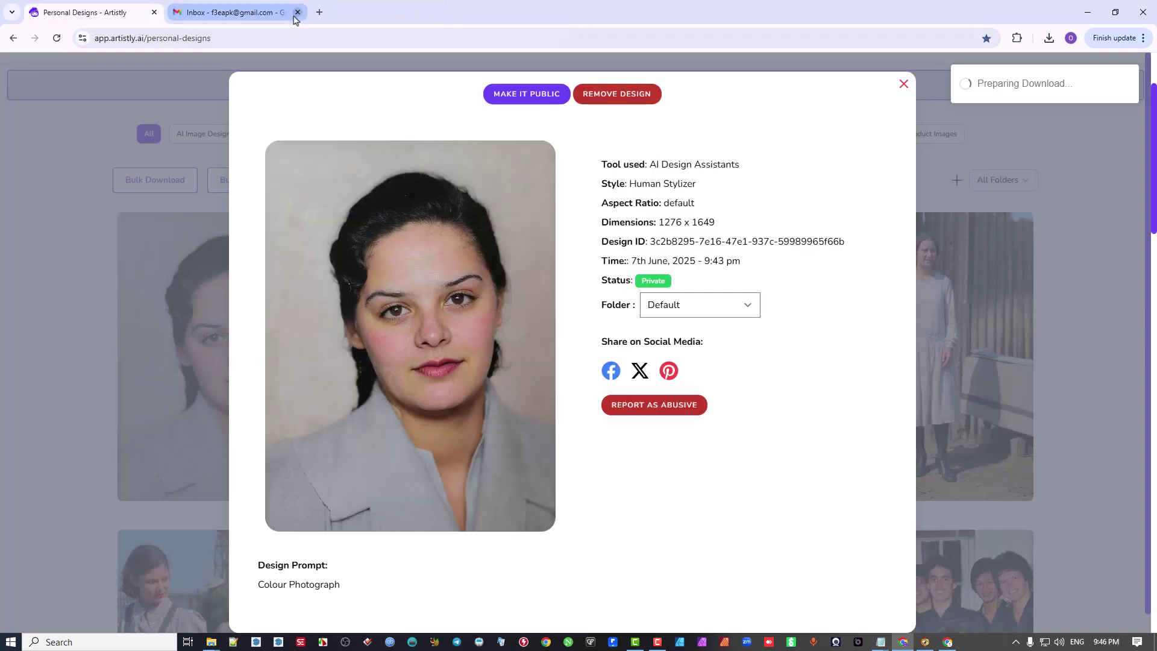
{"action": "left_click", "coordinate": [903, 85]}
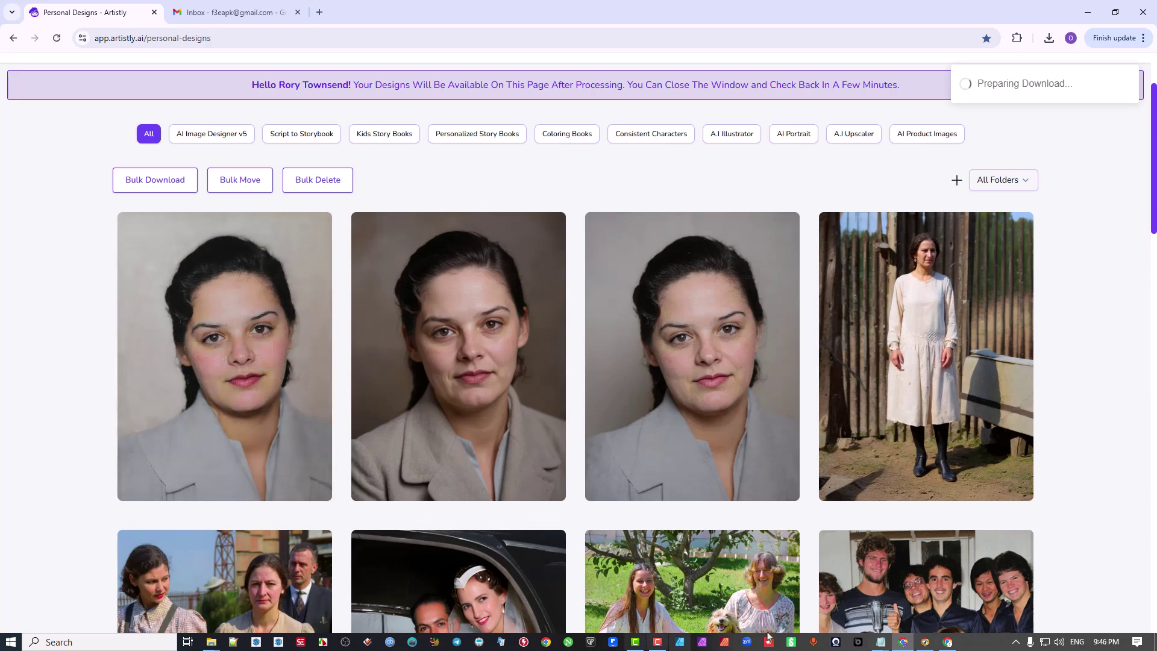
Copy the full design prompt from the details of the brown-background portrait, then close the details
{"action": "mouse_move", "coordinate": [707, 471]}
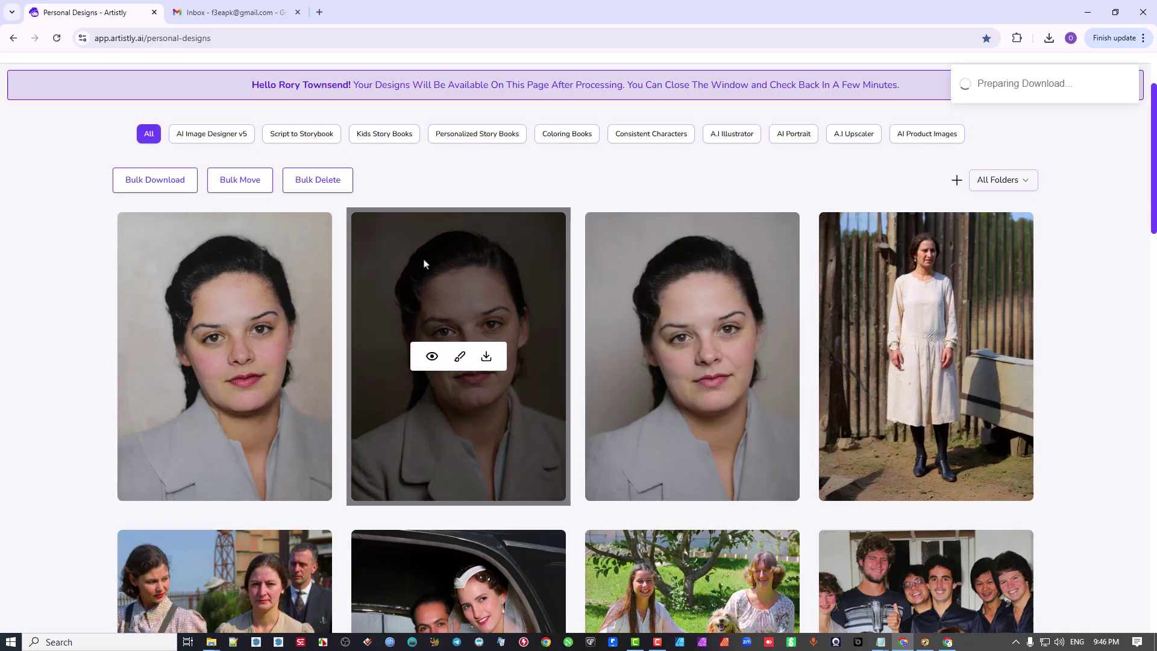
{"action": "mouse_move", "coordinate": [425, 362]}
{"action": "left_click", "coordinate": [430, 358]}
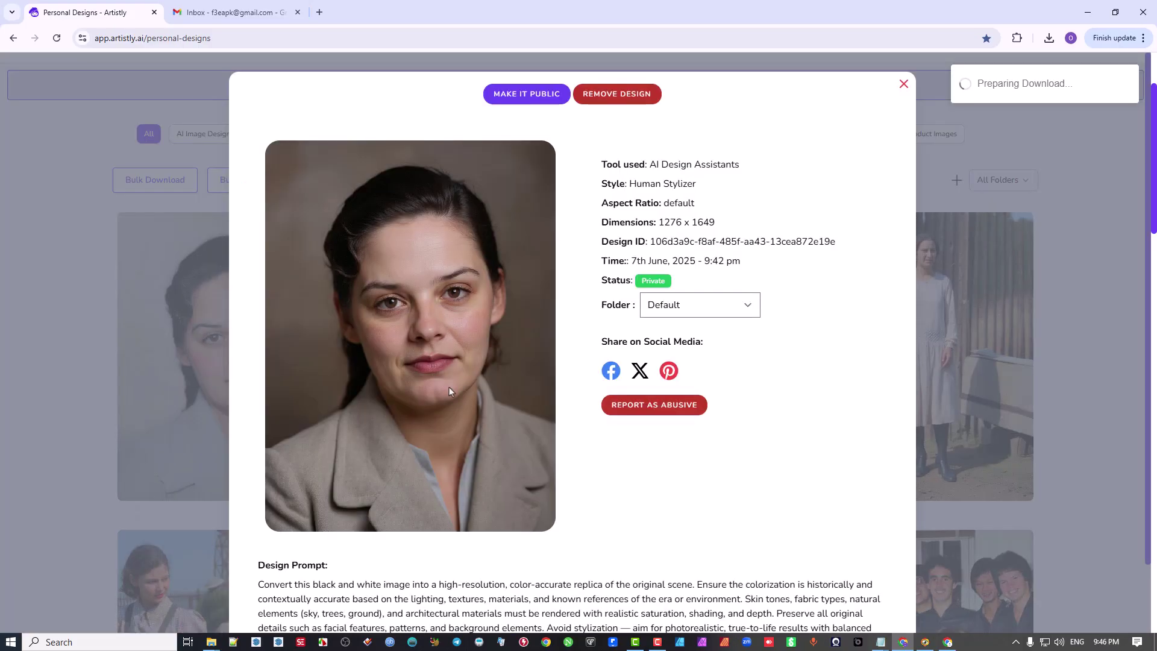
{"action": "scroll", "coordinate": [555, 469], "scroll_direction": "down", "scroll_amount": 1}
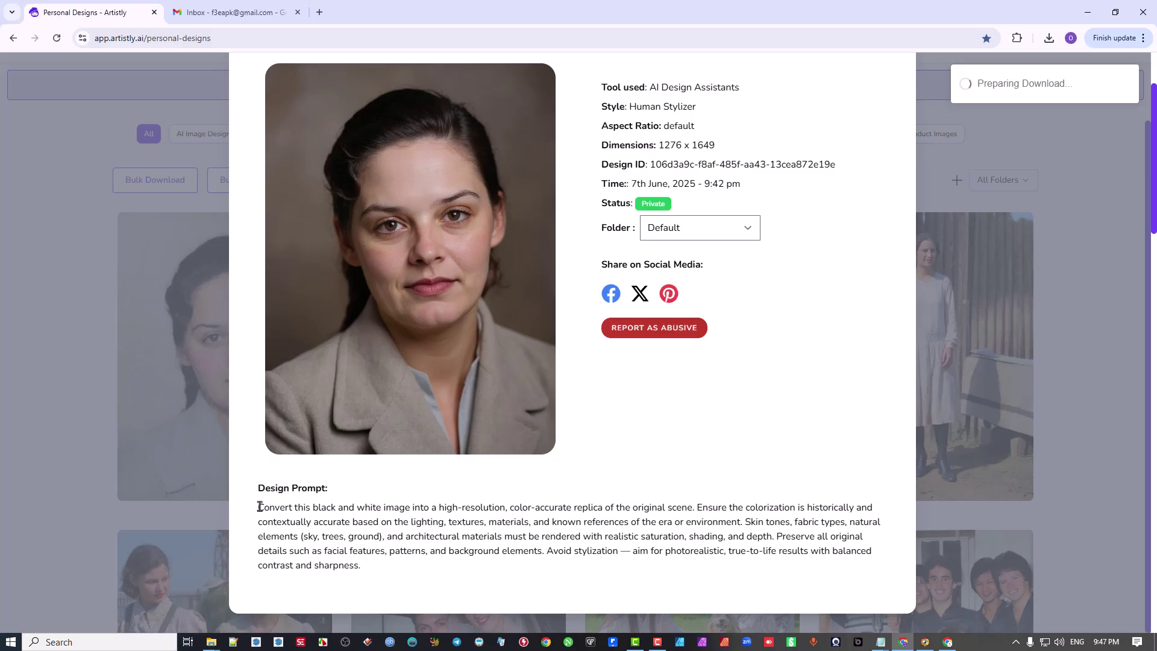
{"action": "left_click_drag", "start_coordinate": [259, 507], "coordinate": [438, 571]}
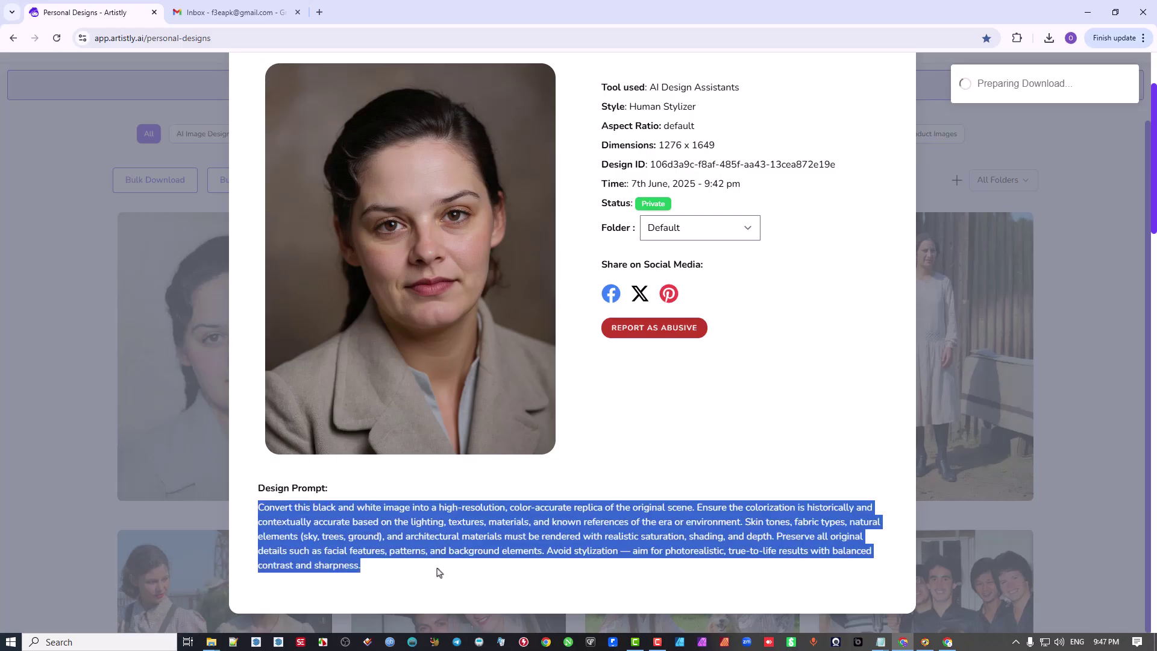
{"action": "right_click", "coordinate": [411, 521]}
{"action": "left_click", "coordinate": [456, 392]}
{"action": "left_click", "coordinate": [67, 282]}
{"action": "scroll", "coordinate": [683, 154], "scroll_direction": "up", "scroll_amount": 2}
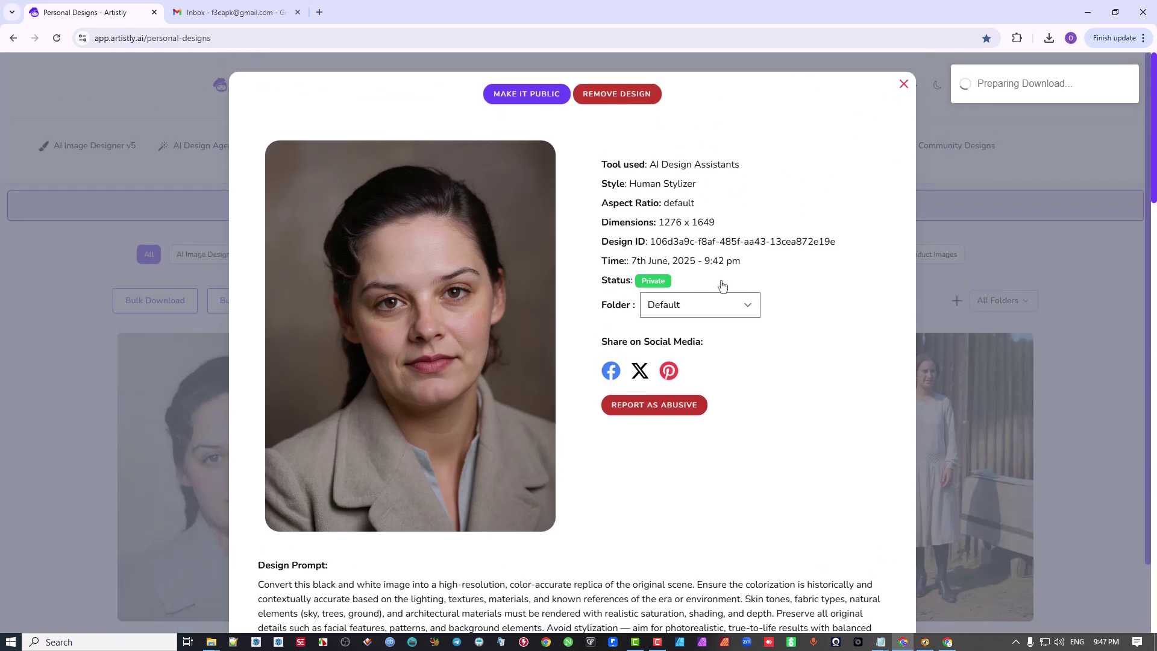
{"action": "key", "text": "Escape"}
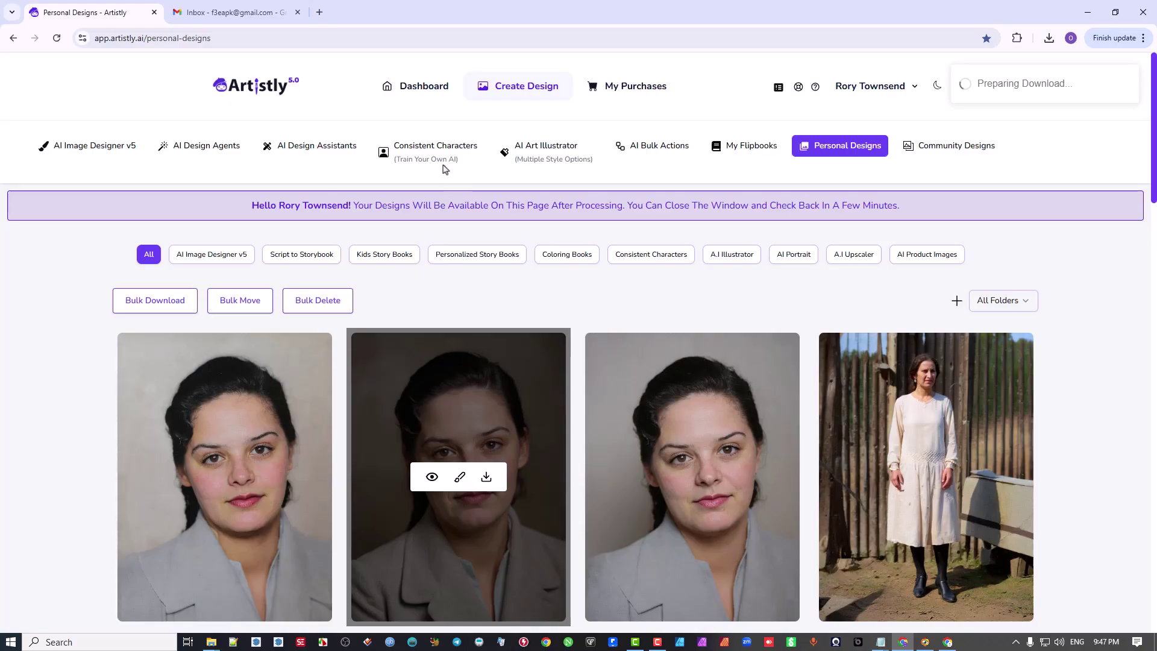
Open the Human Stylizer in AI Design Assistants and upload Agnes002.png from the Artistly folder's B&W Images subfolder
{"action": "left_click", "coordinate": [312, 152]}
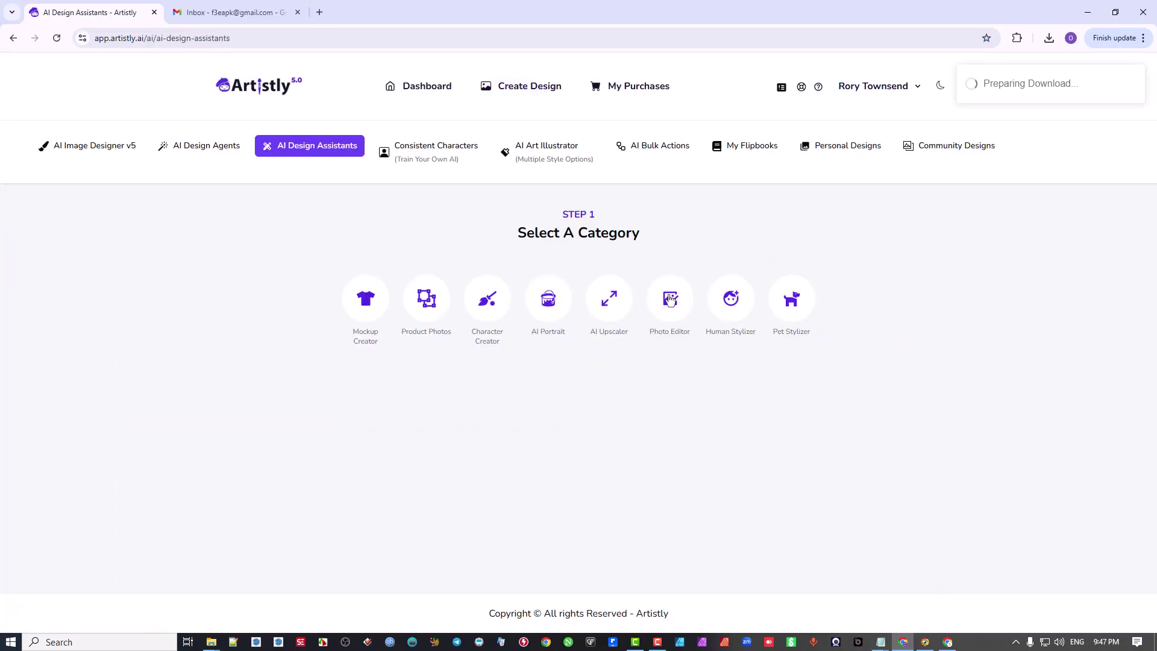
{"action": "left_click", "coordinate": [731, 298]}
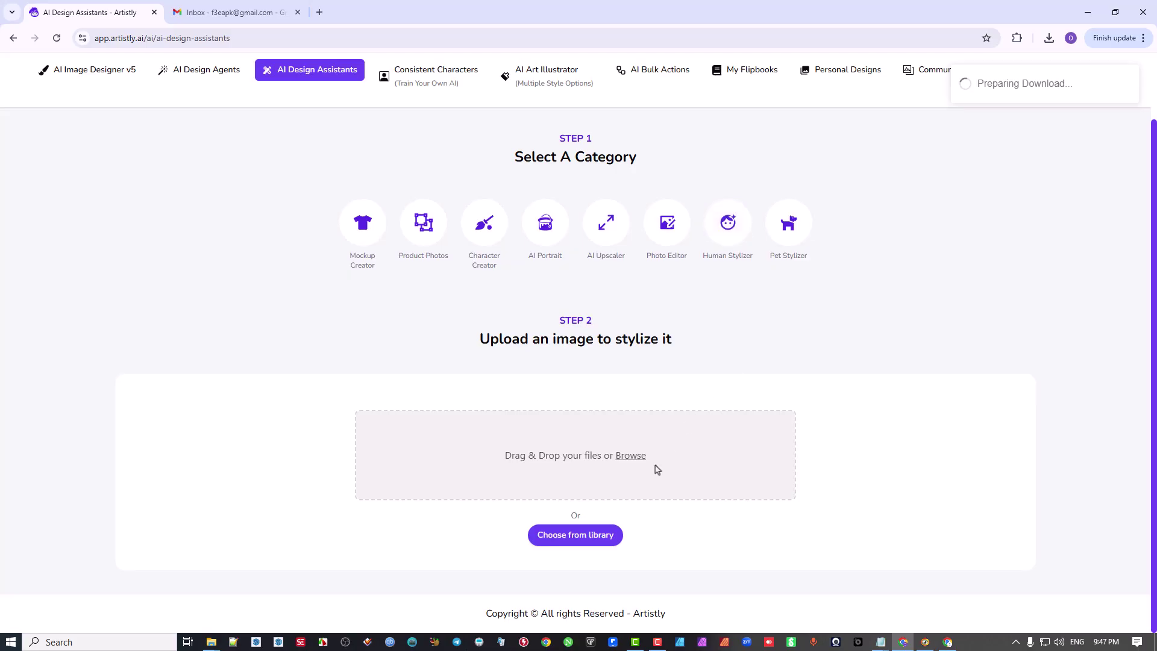
{"action": "left_click", "coordinate": [627, 456]}
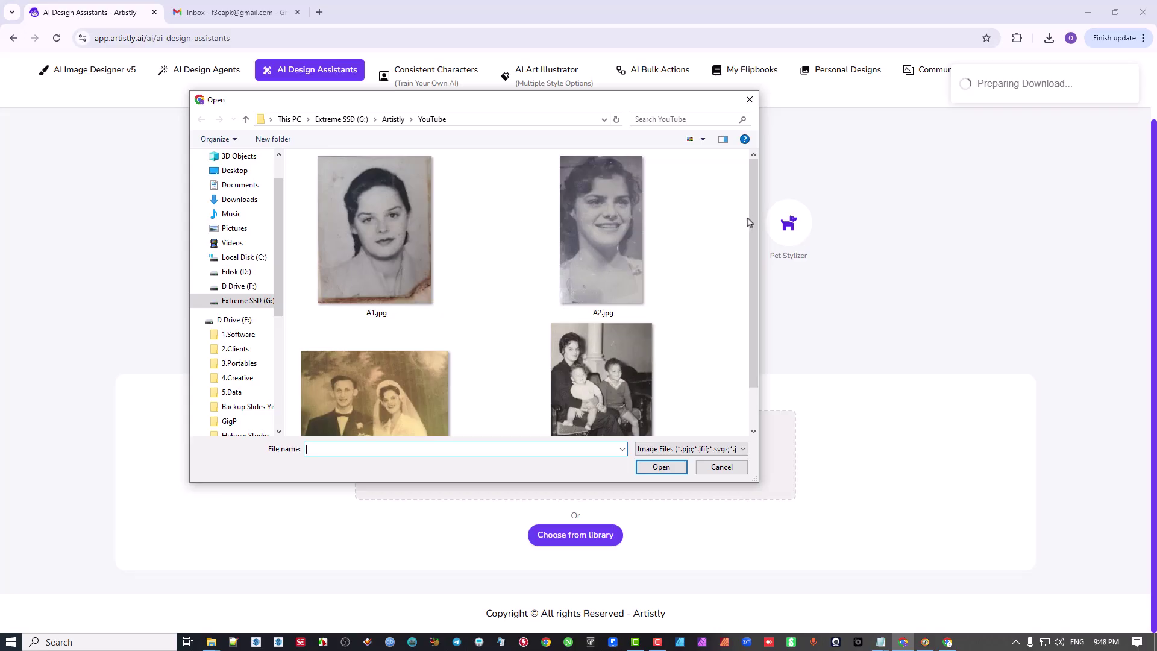
{"action": "scroll", "coordinate": [749, 212], "scroll_direction": "down", "scroll_amount": 1}
{"action": "scroll", "coordinate": [749, 212], "scroll_direction": "up", "scroll_amount": 1}
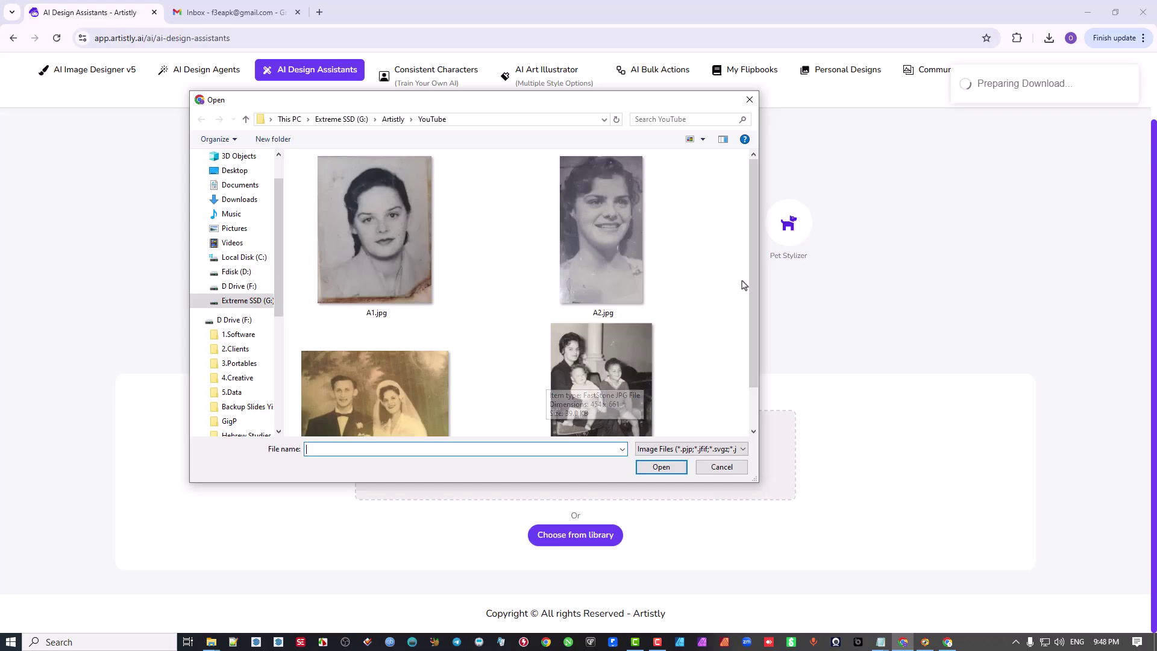
{"action": "left_click", "coordinate": [399, 120]}
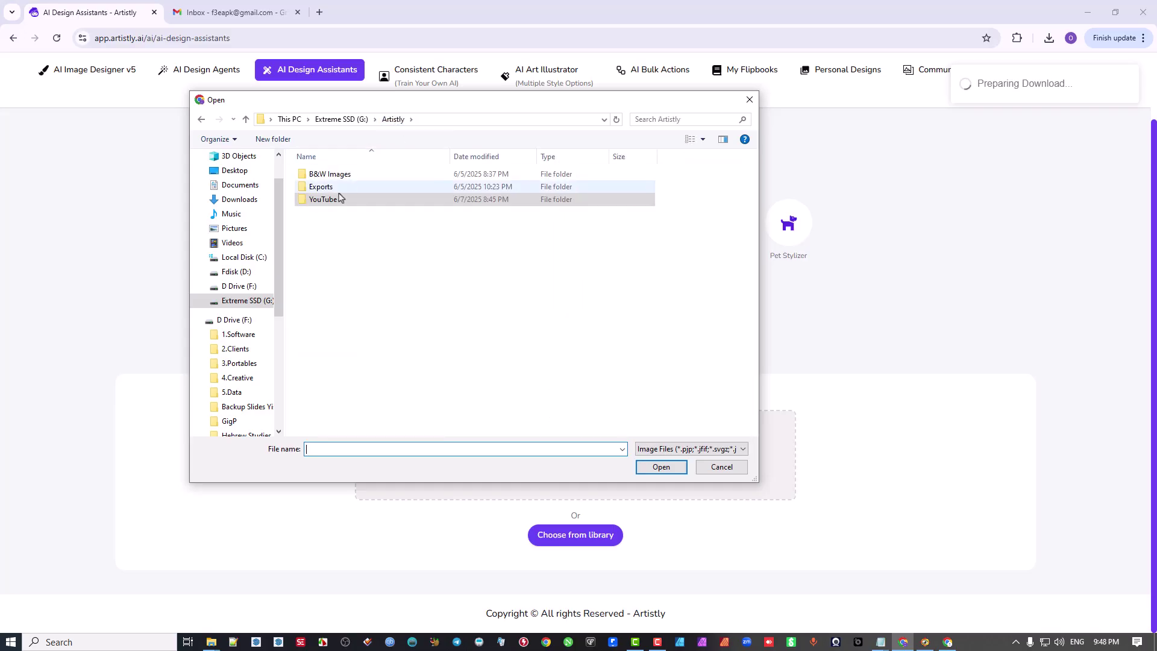
{"action": "left_click", "coordinate": [330, 176]}
{"action": "double_click", "coordinate": [330, 176]}
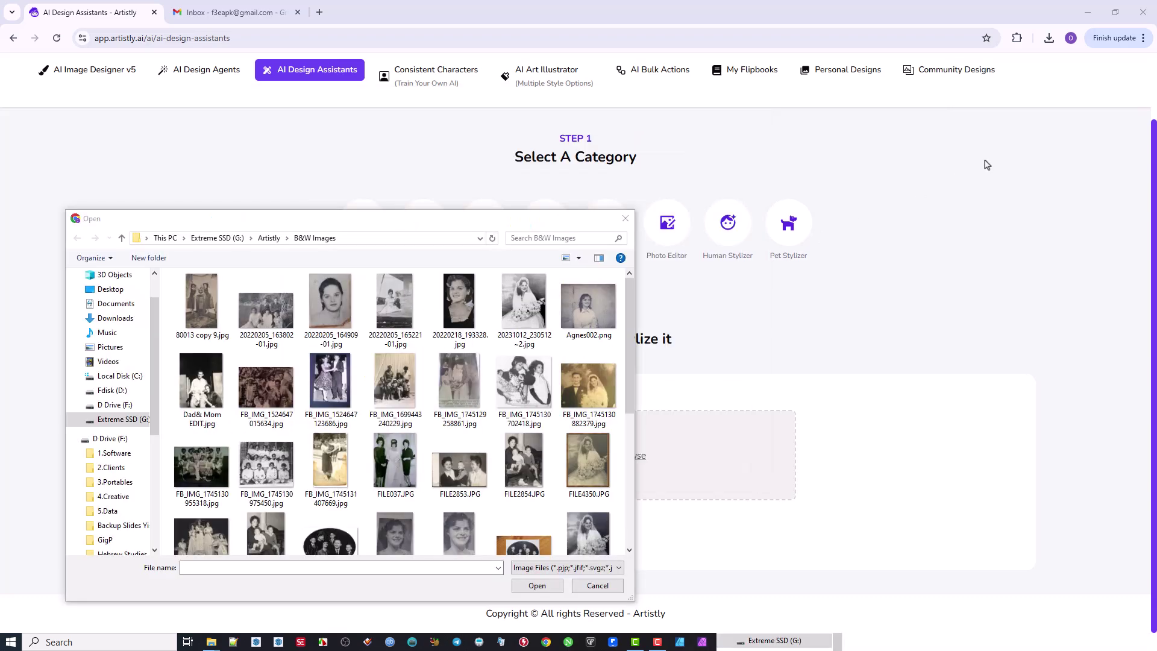
{"action": "double_click", "coordinate": [585, 310]}
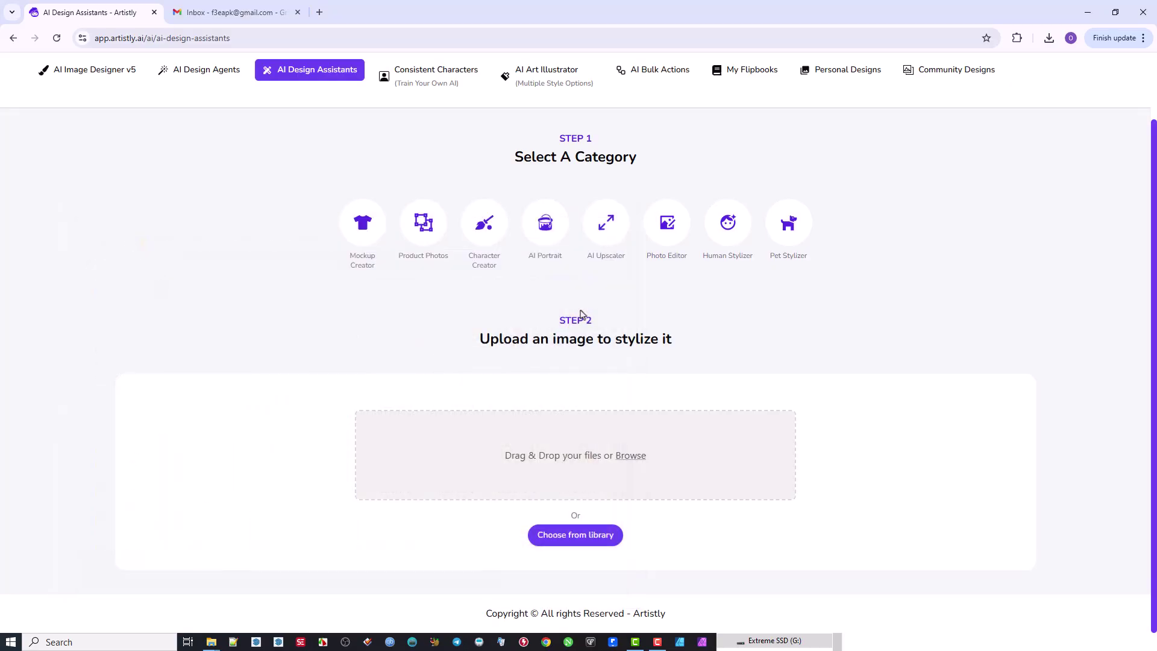
Paste the copied black-and-white conversion prompt as the styling instruction for Agnes002.png and start stylizing the image
{"action": "scroll", "coordinate": [639, 411], "scroll_direction": "down", "scroll_amount": 1}
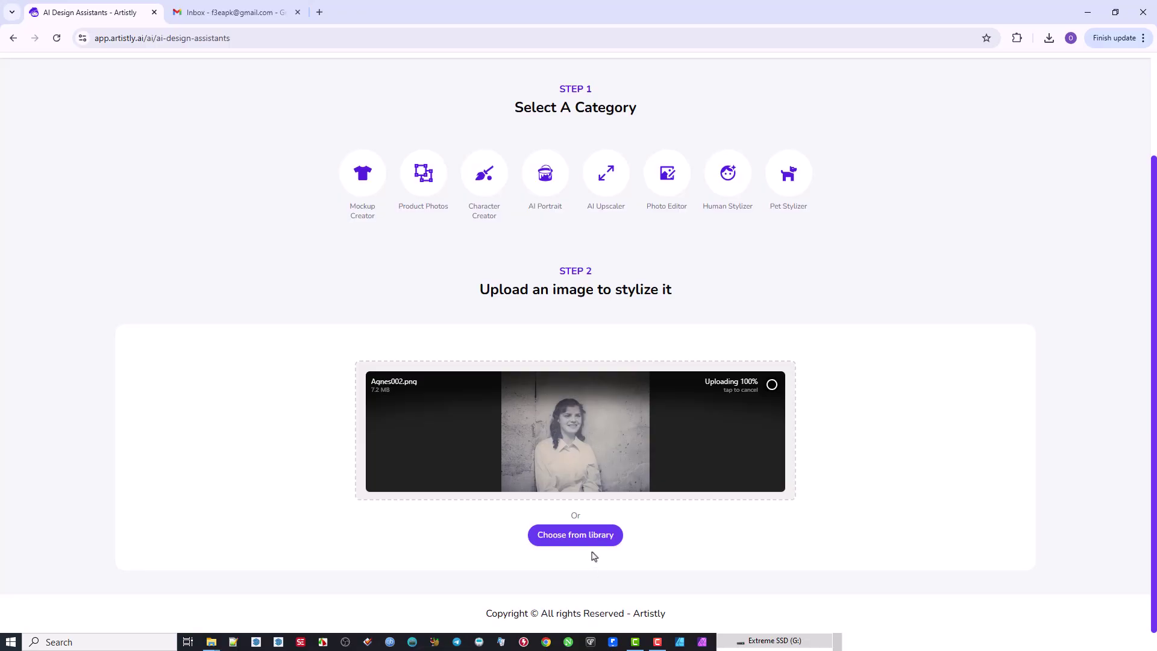
{"action": "scroll", "coordinate": [656, 569], "scroll_direction": "down", "scroll_amount": 5}
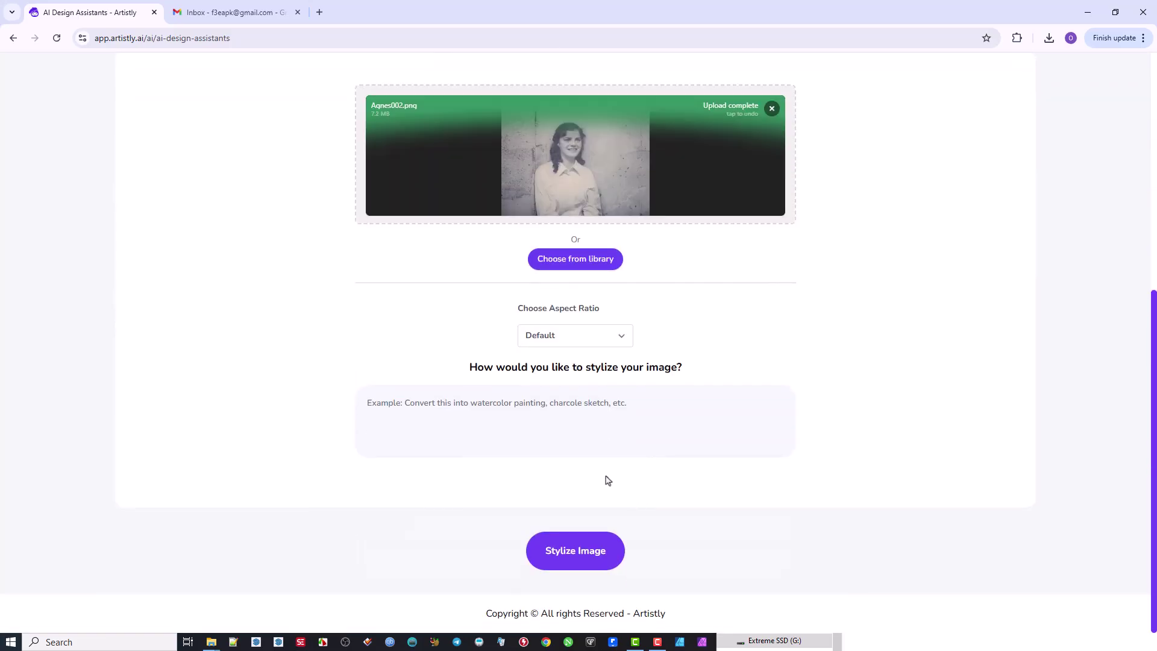
{"action": "left_click", "coordinate": [575, 409]}
{"action": "key", "text": "ctrl+v"}
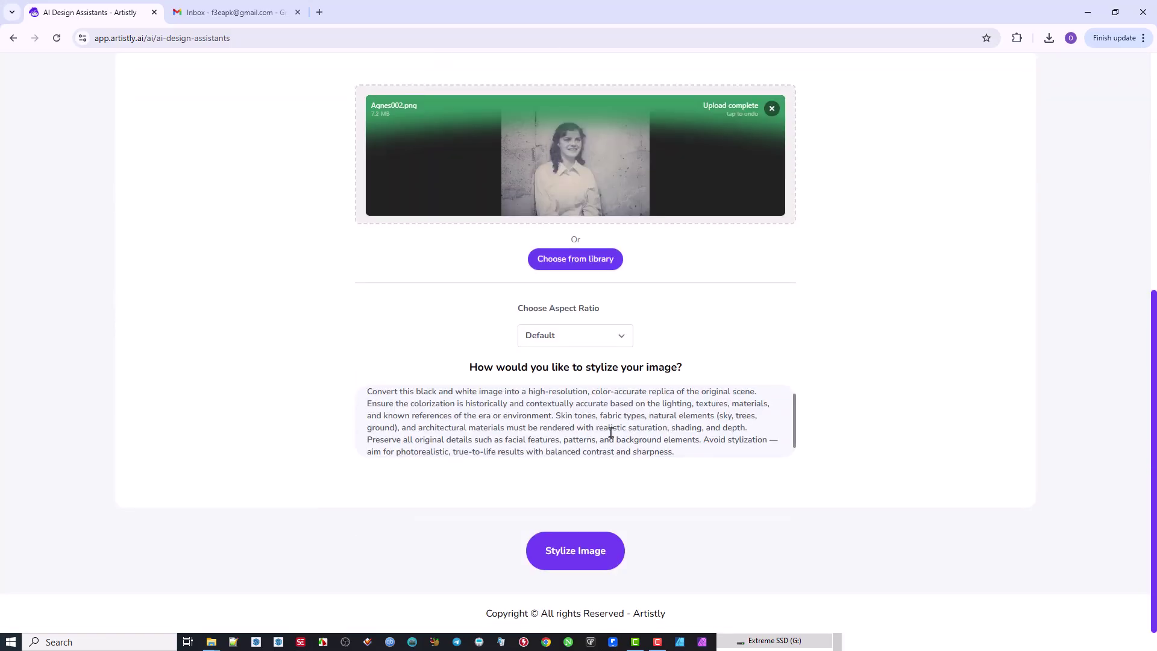
{"action": "left_click", "coordinate": [577, 553]}
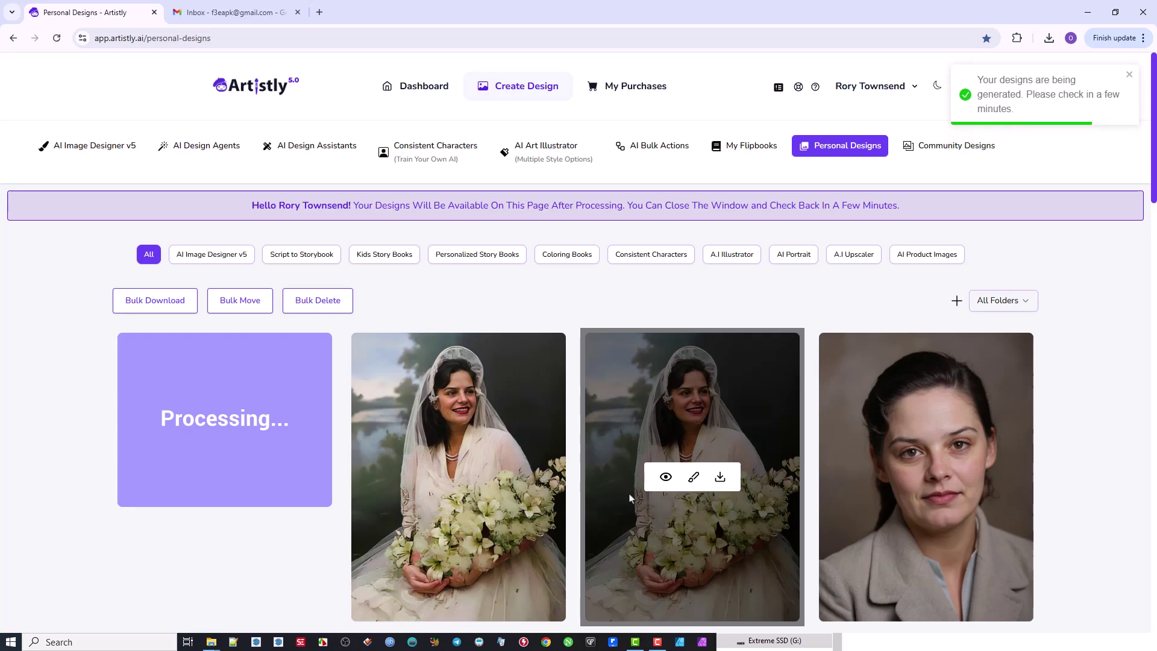
Bulk delete the two designs of the bride holding a bouquet from Personal Designs
{"action": "left_click", "coordinate": [314, 301]}
{"action": "left_click", "coordinate": [358, 346]}
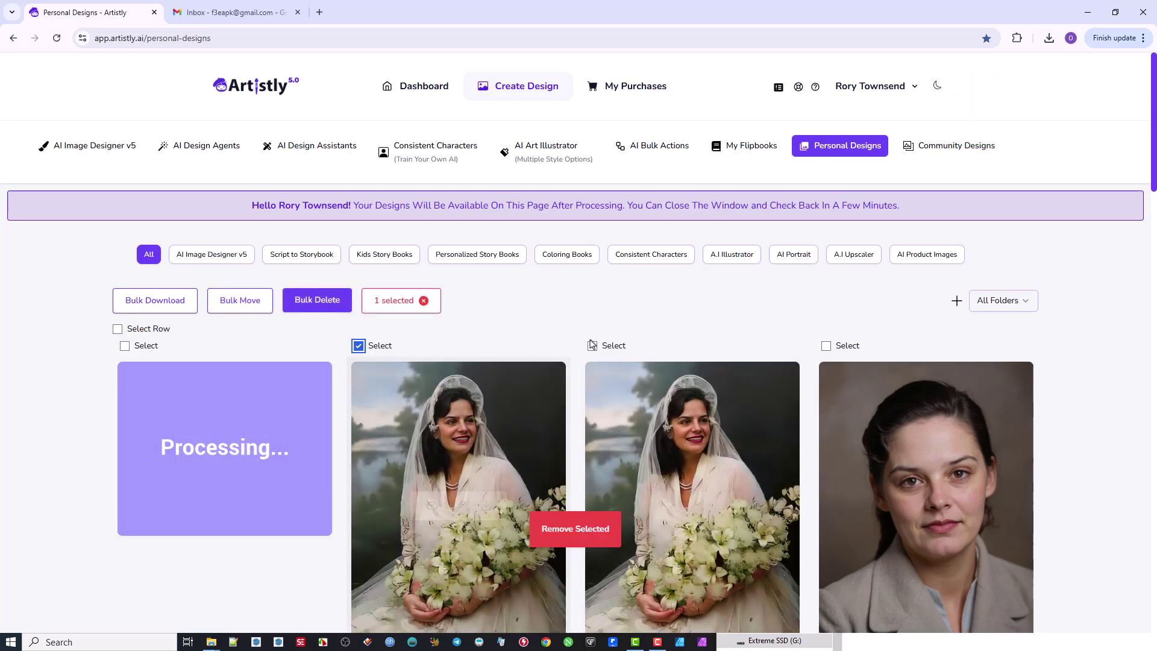
{"action": "left_click", "coordinate": [592, 346]}
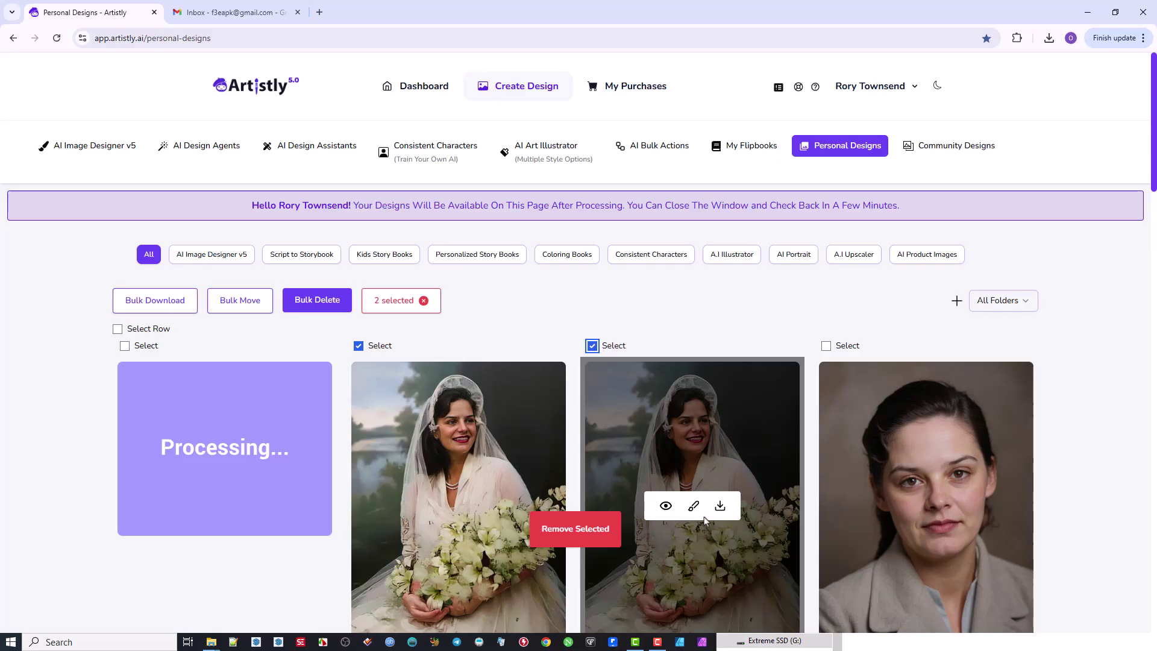
{"action": "left_click", "coordinate": [572, 536]}
{"action": "left_click", "coordinate": [532, 365]}
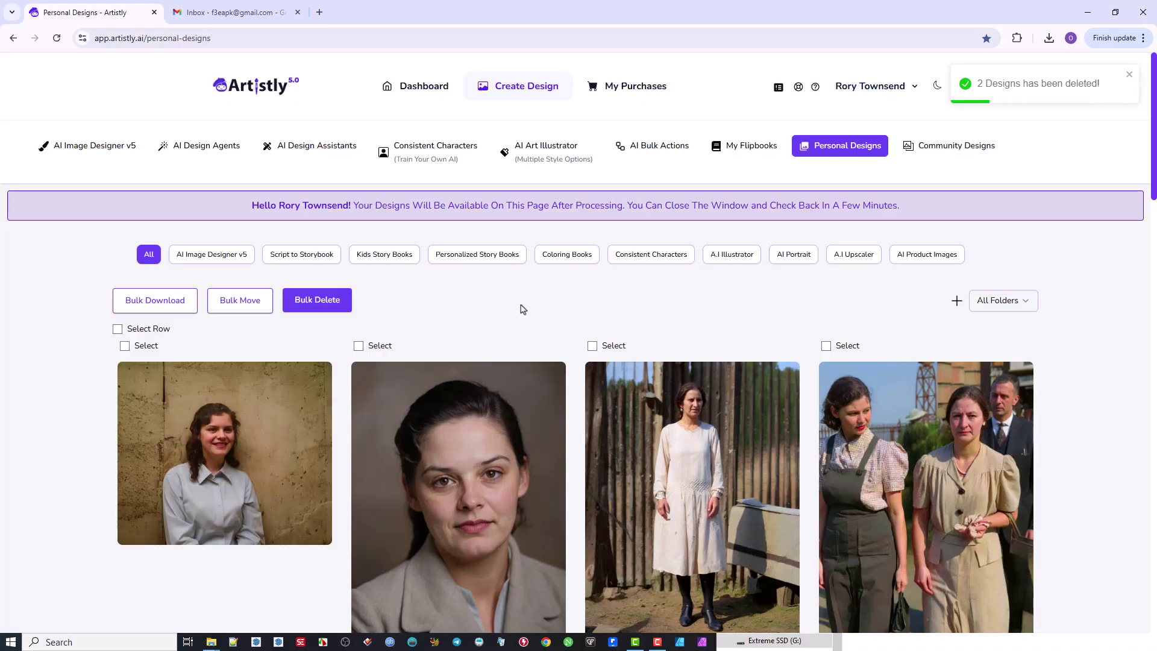
Examine the new design of the smiling woman against the wall in its details and enlarged in its own tab, then close the details
{"action": "left_click", "coordinate": [197, 456]}
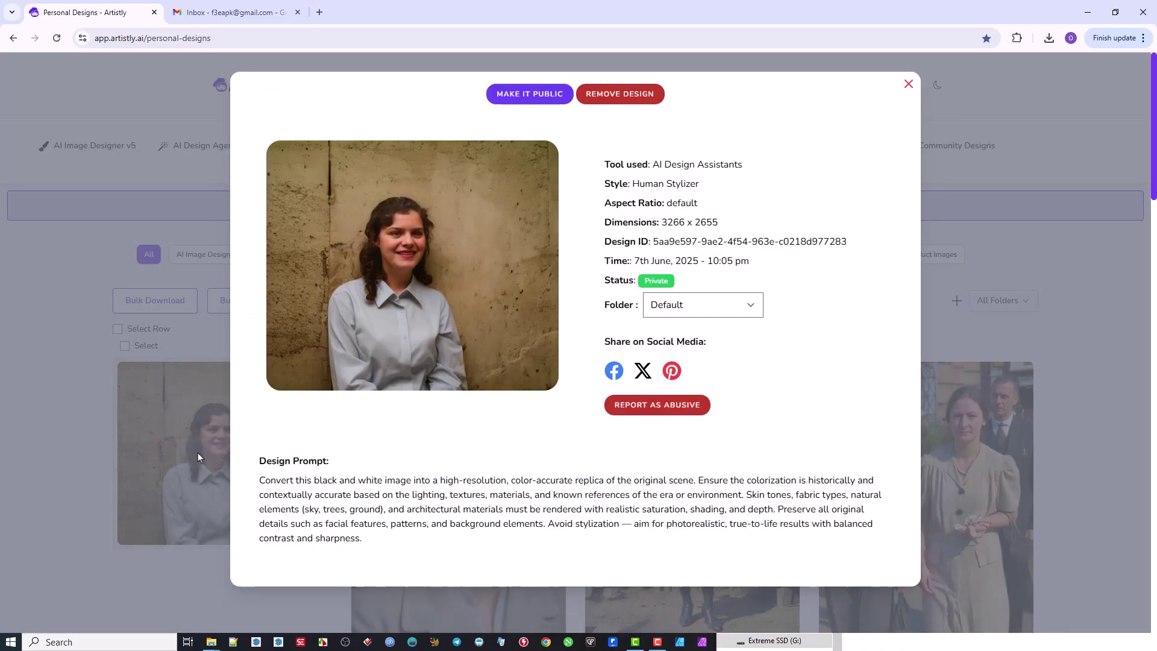
{"action": "left_click", "coordinate": [527, 95]}
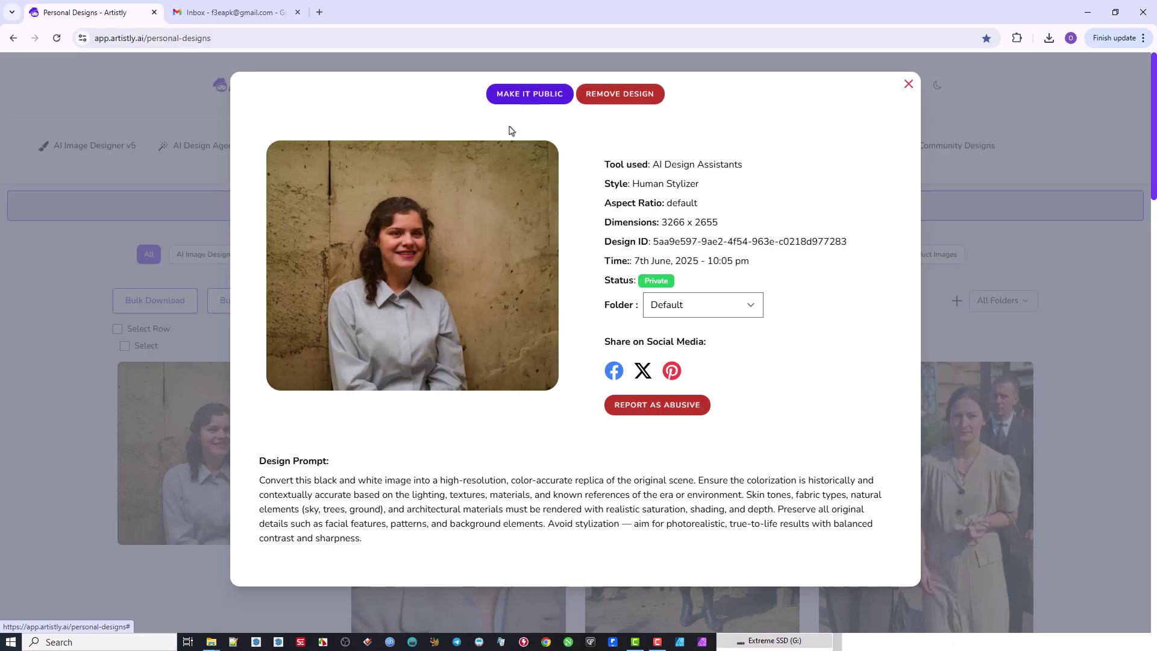
{"action": "right_click", "coordinate": [414, 255]}
{"action": "left_click", "coordinate": [448, 275]}
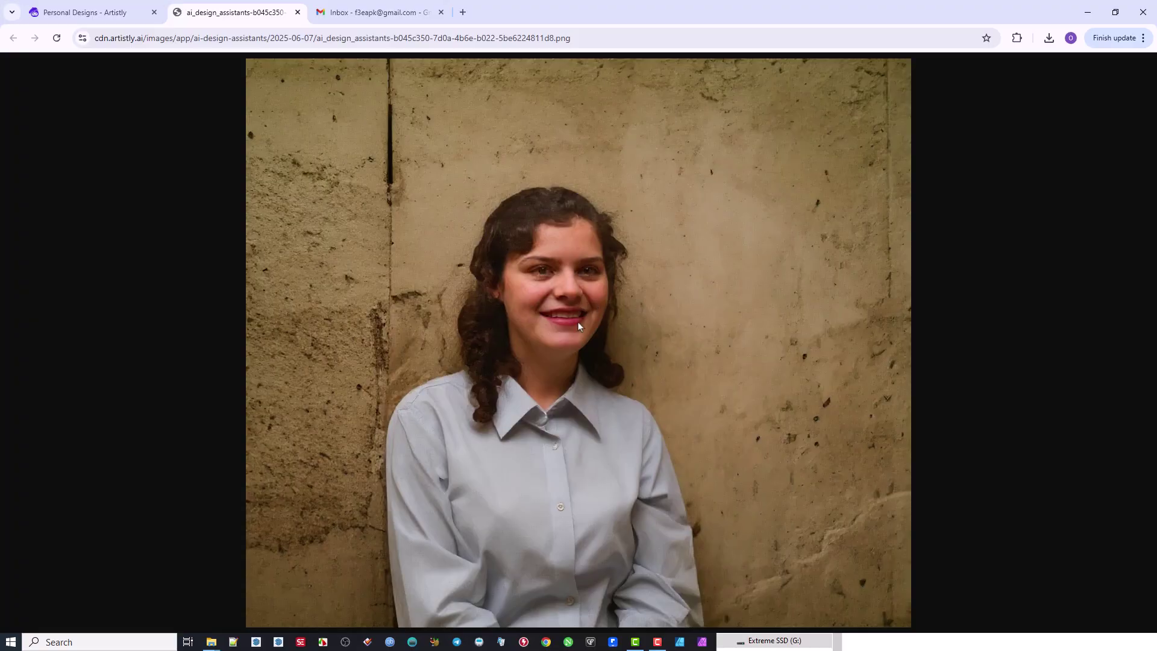
{"action": "left_click", "coordinate": [91, 12]}
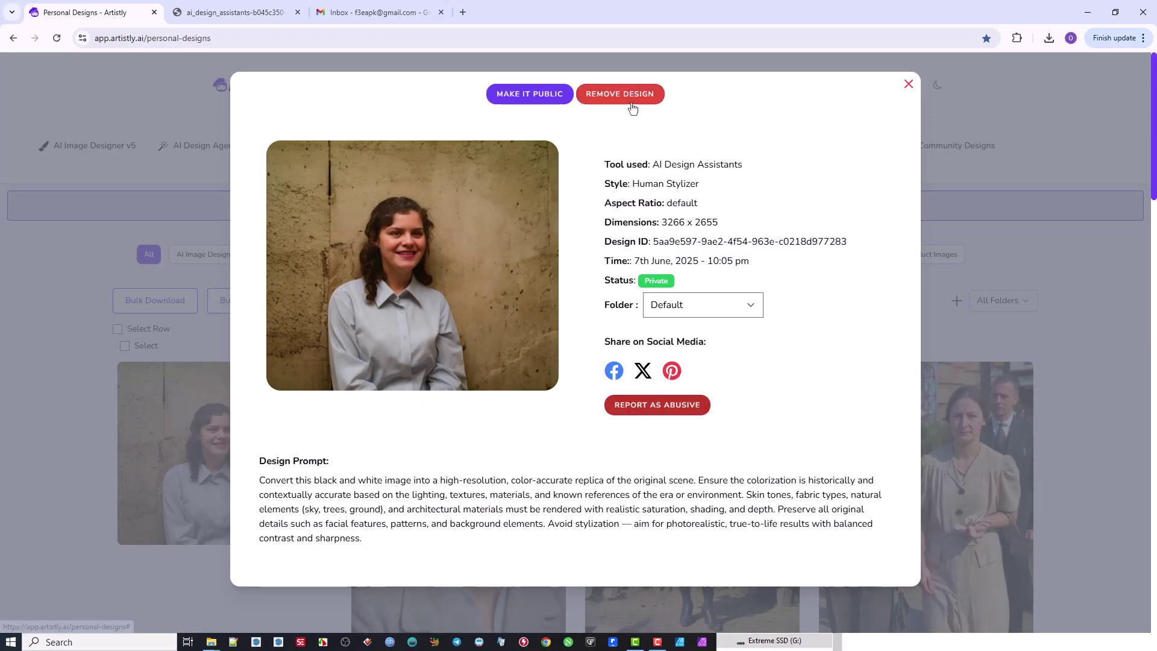
{"action": "left_click", "coordinate": [907, 85]}
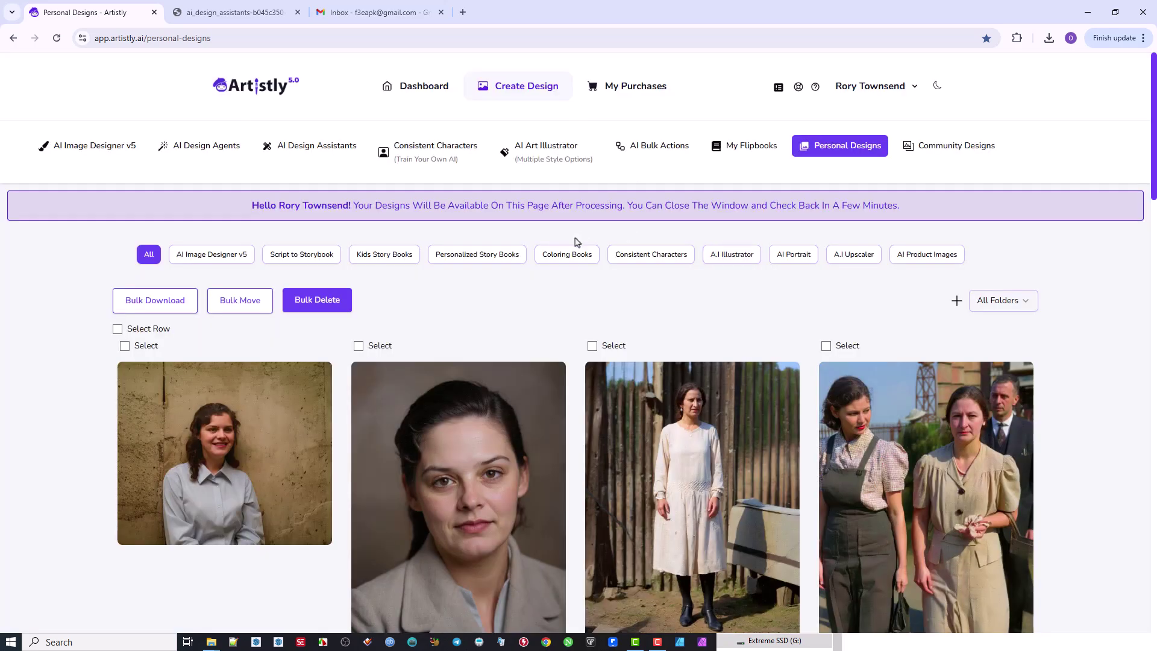
Review the details and prompt of the design showing the woman in a white dress by the wooden fence, then close them
{"action": "mouse_move", "coordinate": [218, 438]}
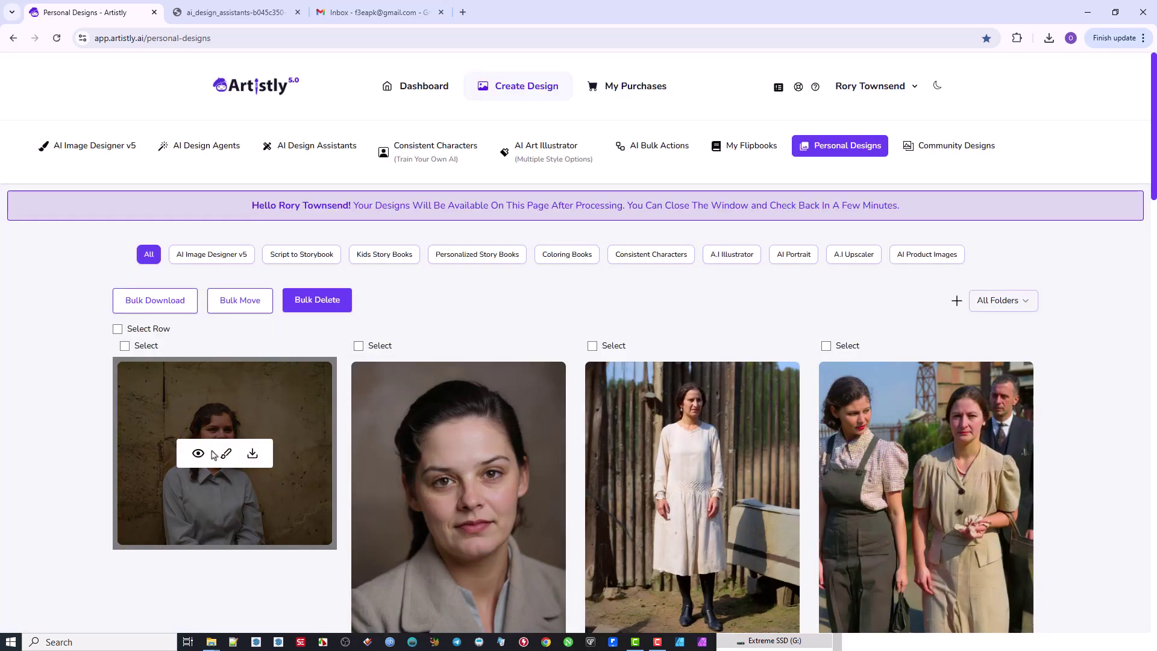
{"action": "scroll", "coordinate": [313, 446], "scroll_direction": "down", "scroll_amount": 3}
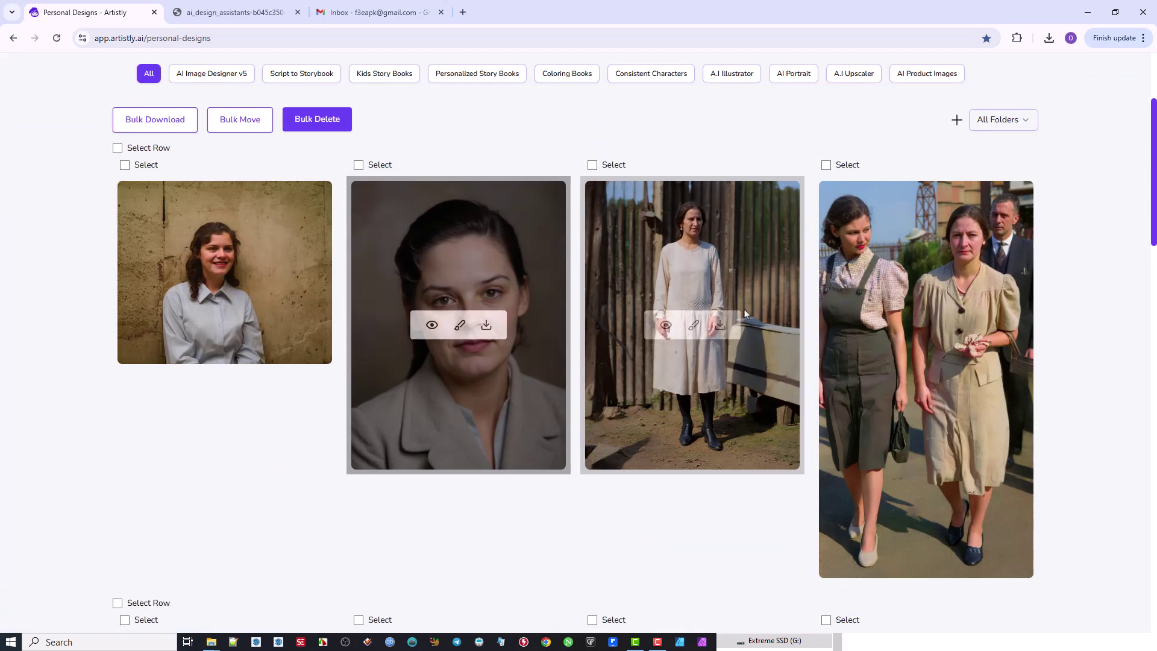
{"action": "left_click", "coordinate": [666, 325]}
{"action": "scroll", "coordinate": [686, 371], "scroll_direction": "down", "scroll_amount": 1}
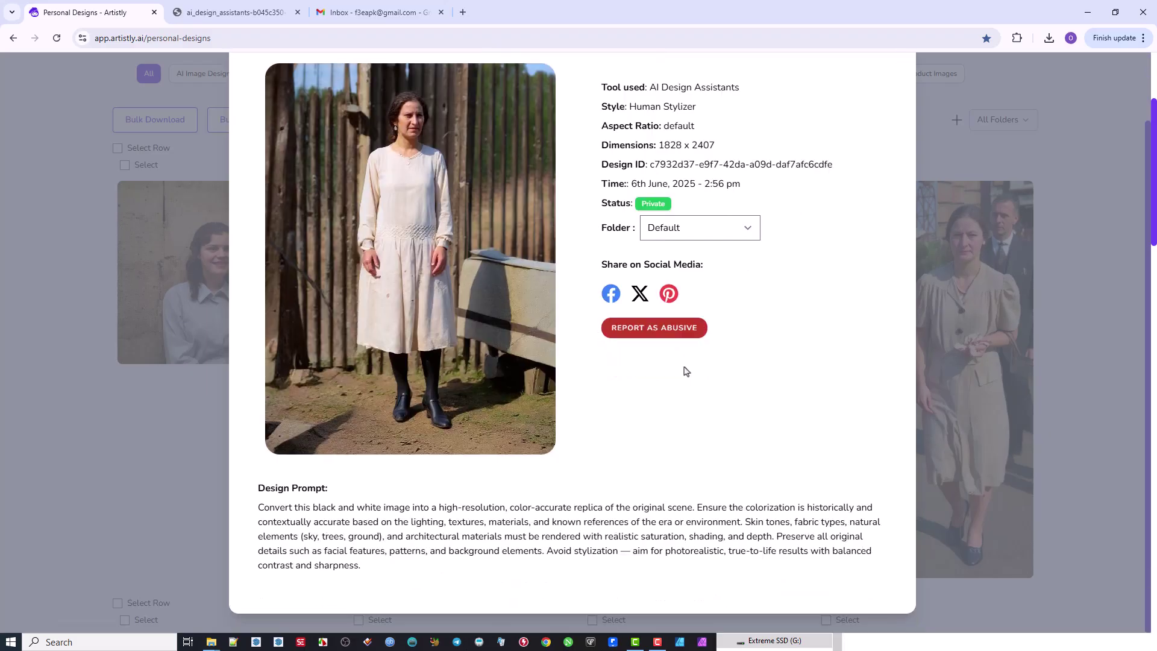
{"action": "scroll", "coordinate": [685, 370], "scroll_direction": "up", "scroll_amount": 1}
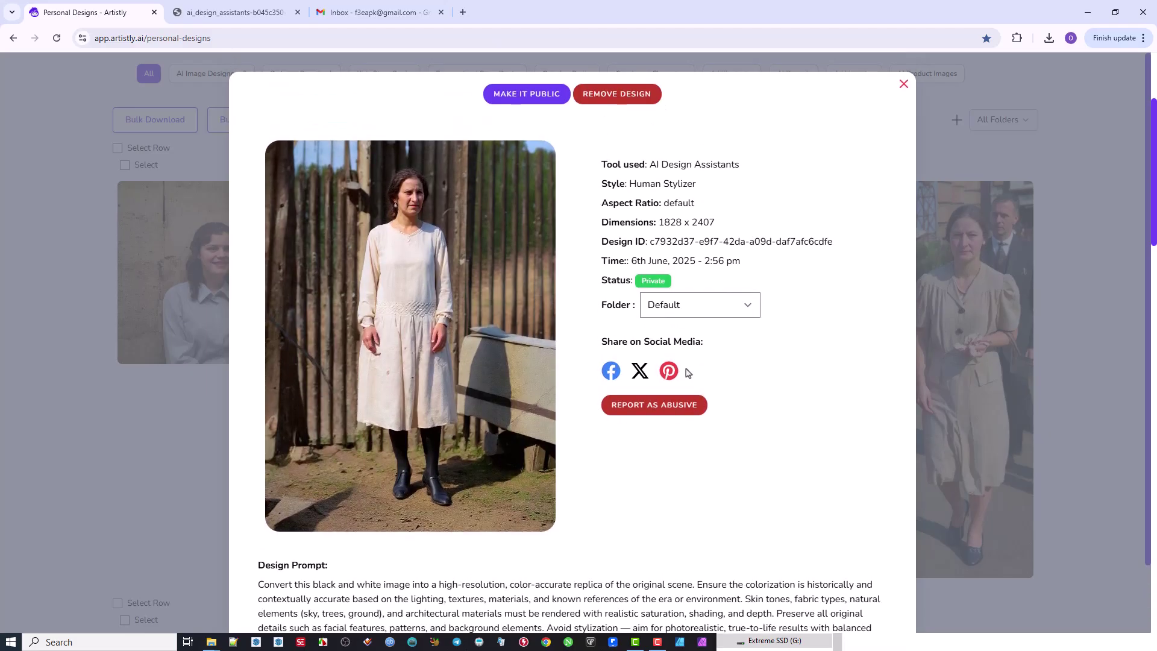
{"action": "left_click", "coordinate": [903, 85]}
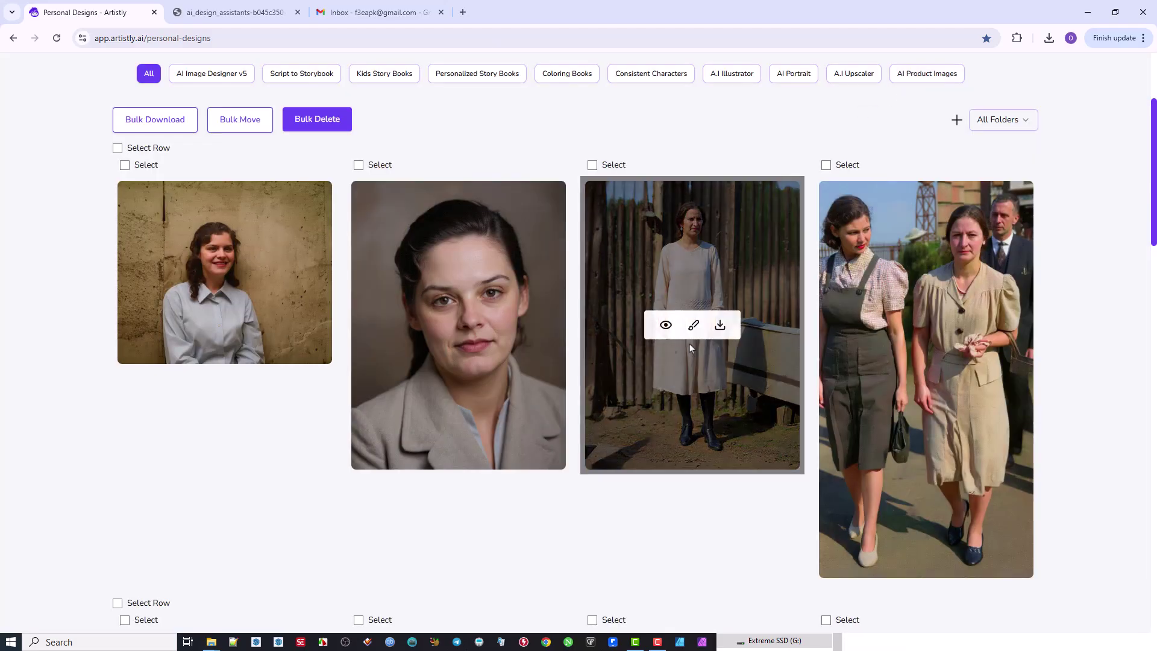
Review the details and prompt of the design showing the seated woman with two small children, and close them
{"action": "scroll", "coordinate": [689, 344], "scroll_direction": "down", "scroll_amount": 6}
{"action": "scroll", "coordinate": [566, 377], "scroll_direction": "down", "scroll_amount": 16}
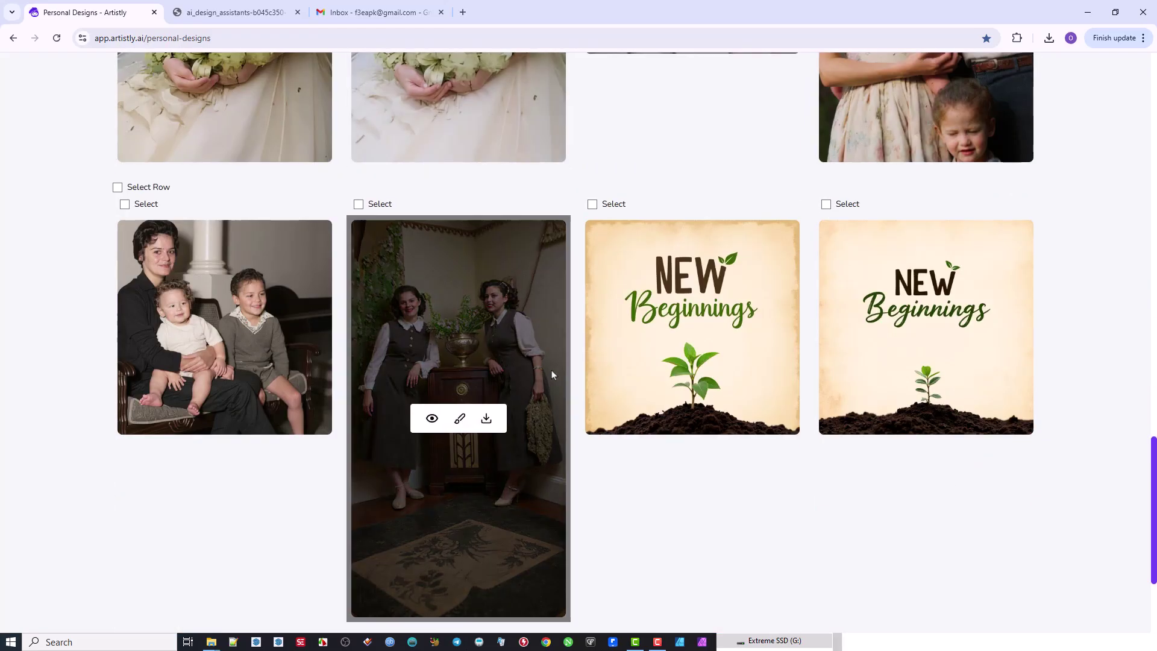
{"action": "left_click", "coordinate": [199, 327]}
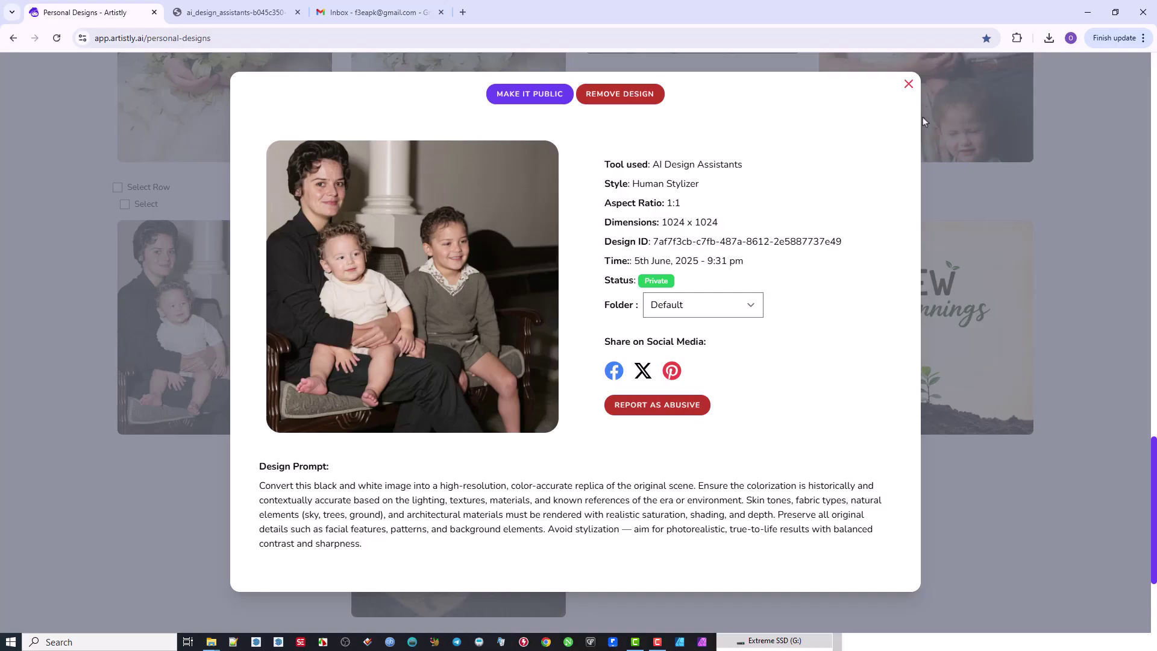
{"action": "left_click", "coordinate": [908, 85]}
{"action": "scroll", "coordinate": [650, 222], "scroll_direction": "up", "scroll_amount": 15}
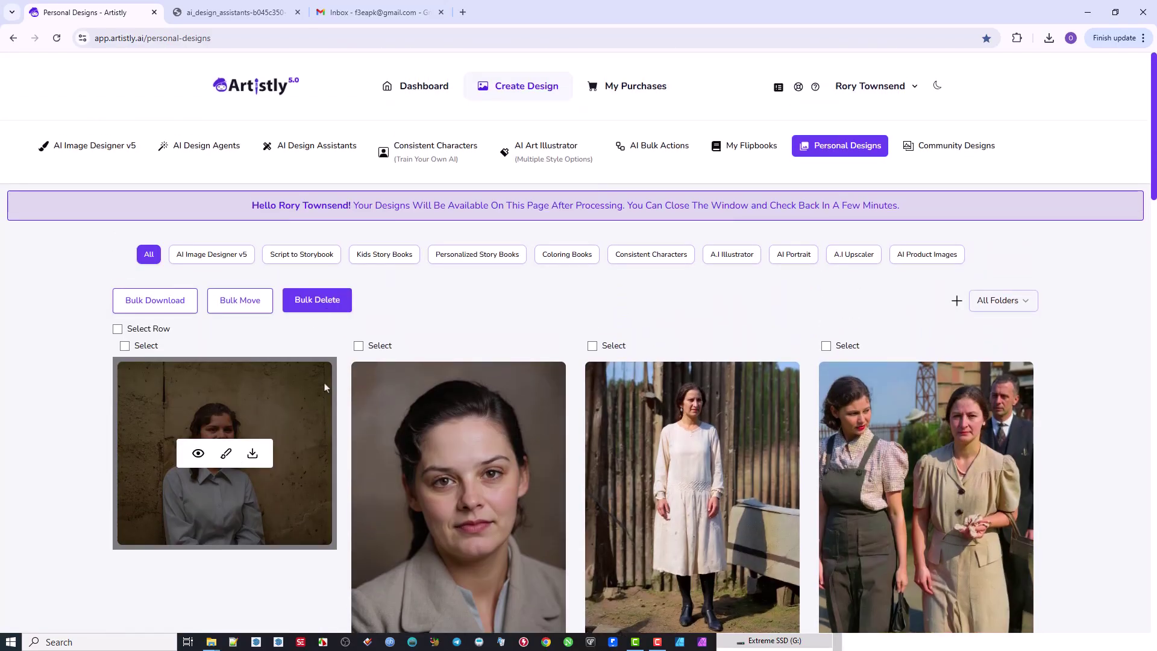
Start a new Human Stylizer job in AI Design Assistants and upload Agnes002.png from the B&W Images folder
{"action": "left_click", "coordinate": [315, 154]}
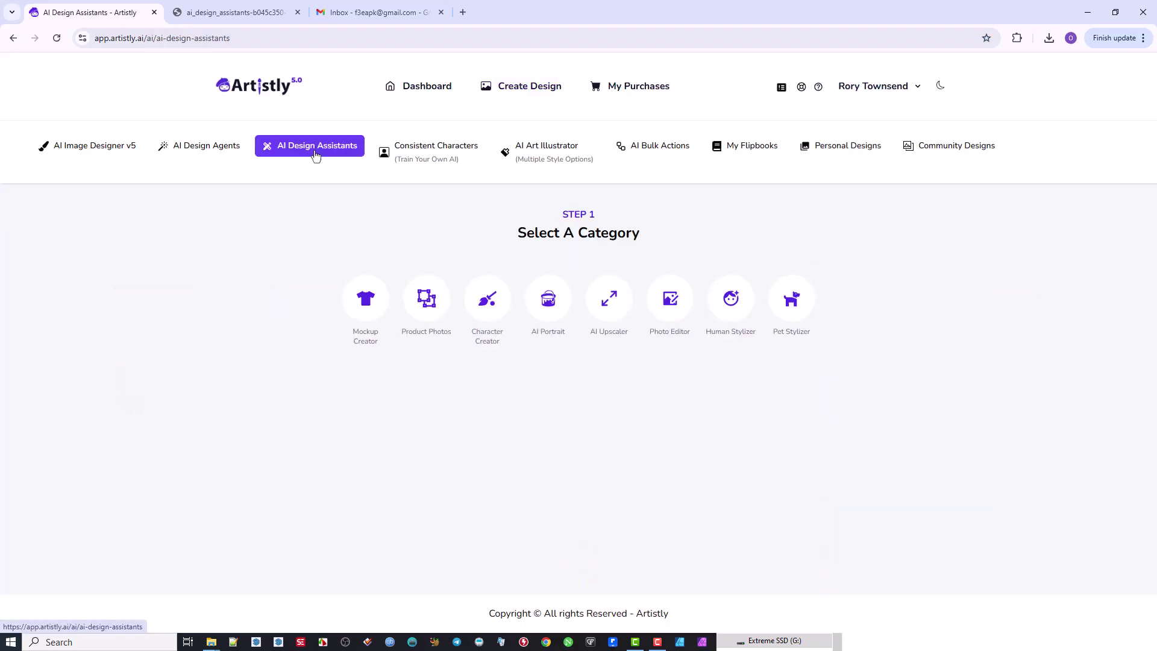
{"action": "left_click", "coordinate": [731, 298]}
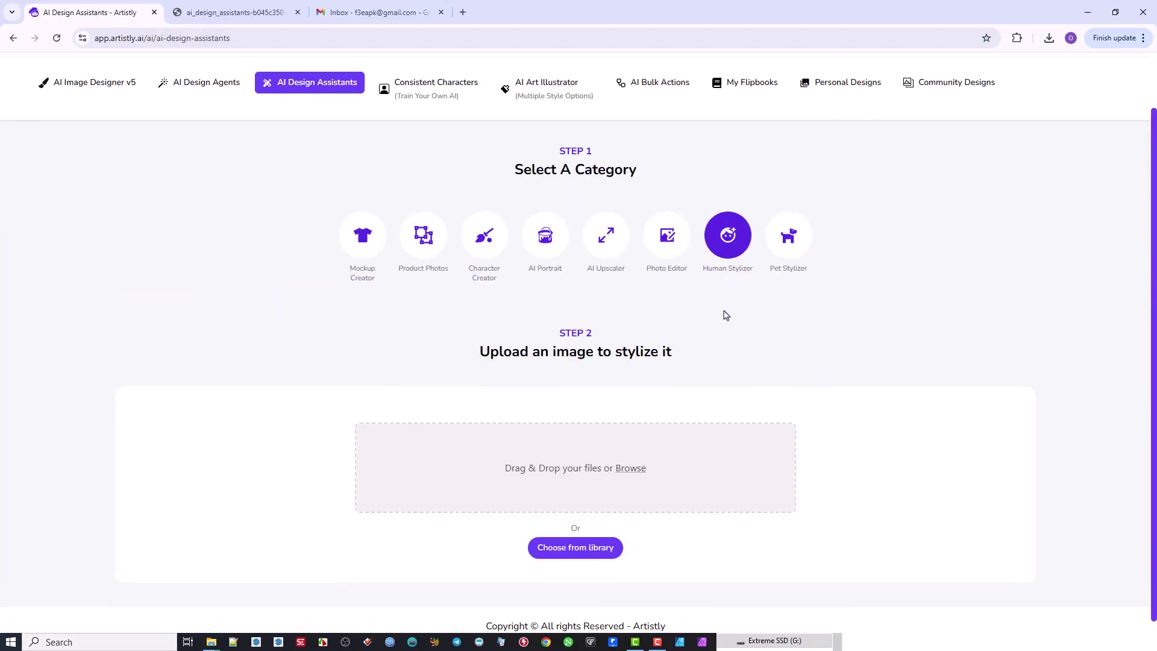
{"action": "left_click", "coordinate": [633, 457]}
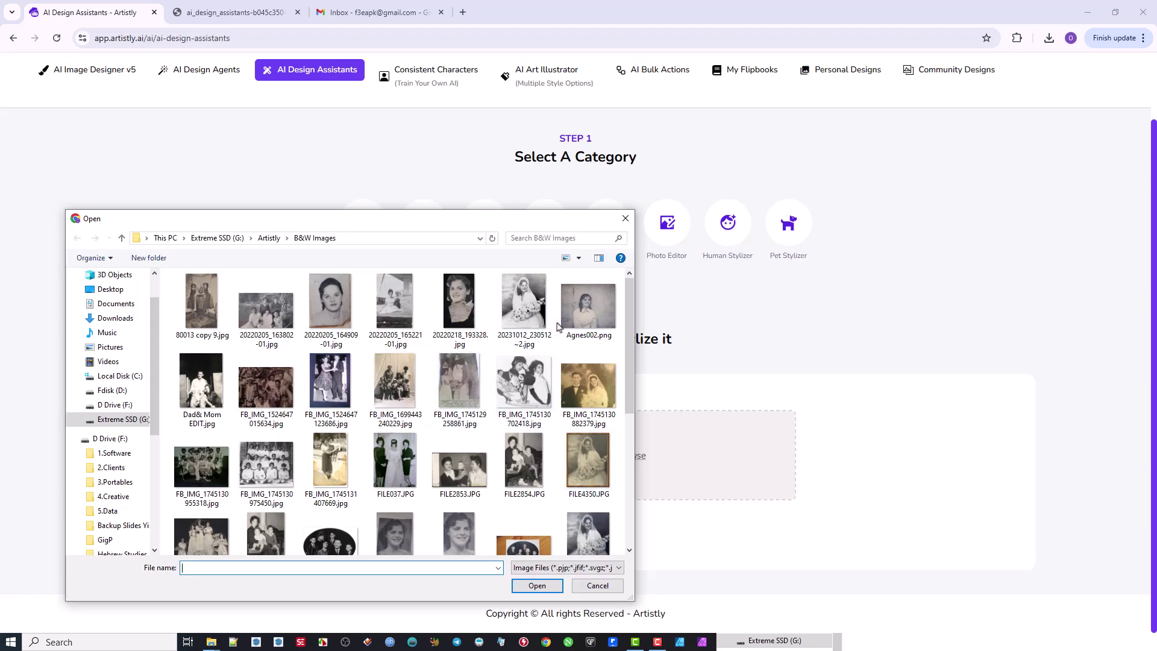
{"action": "double_click", "coordinate": [594, 308]}
{"action": "scroll", "coordinate": [540, 392], "scroll_direction": "down", "scroll_amount": 1}
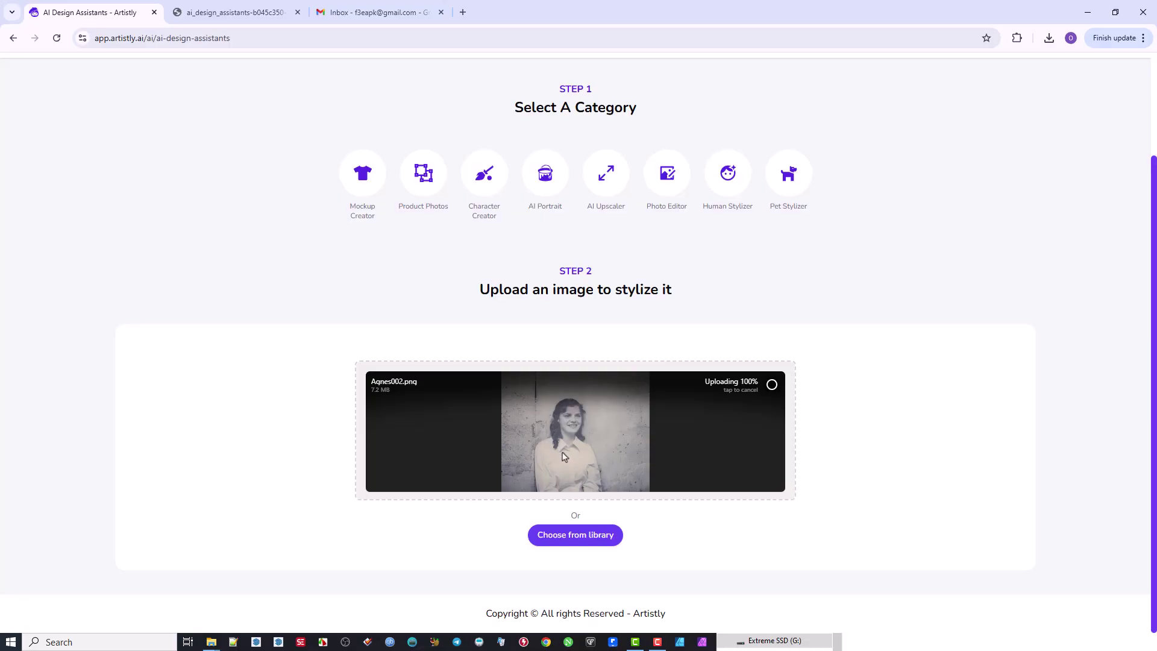
{"action": "scroll", "coordinate": [557, 455], "scroll_direction": "down", "scroll_amount": 5}
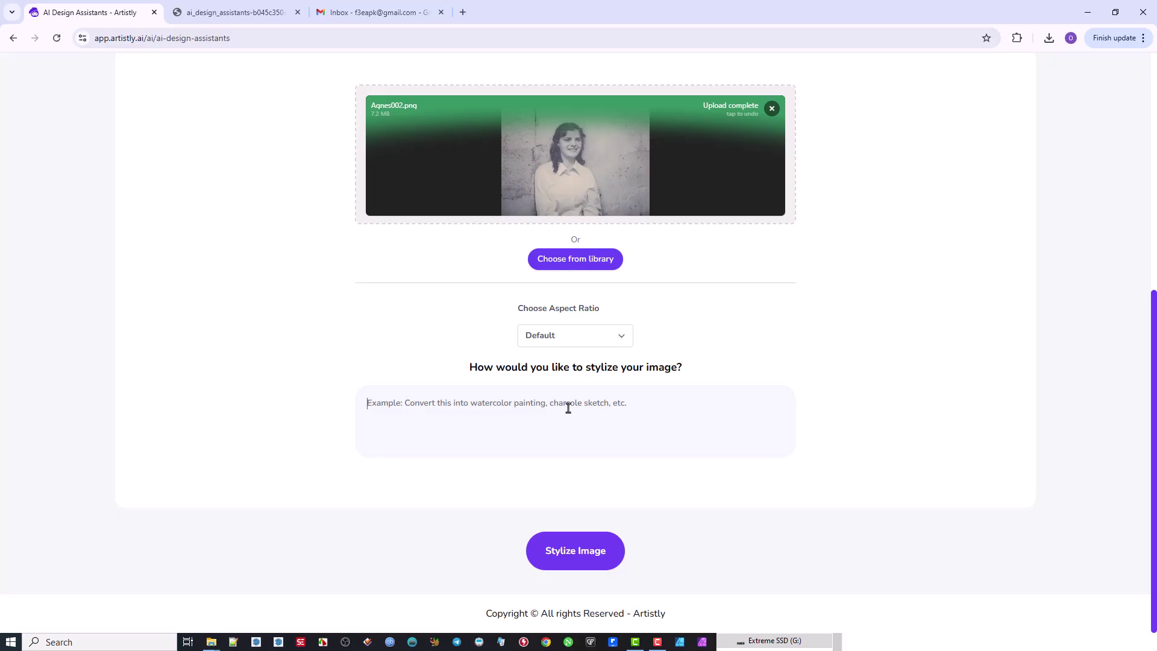
Begin the styling instruction with "Lady standing against a wall. I need an extremely high quality clear colour photo of her"
{"action": "type", "text": "Lad"}
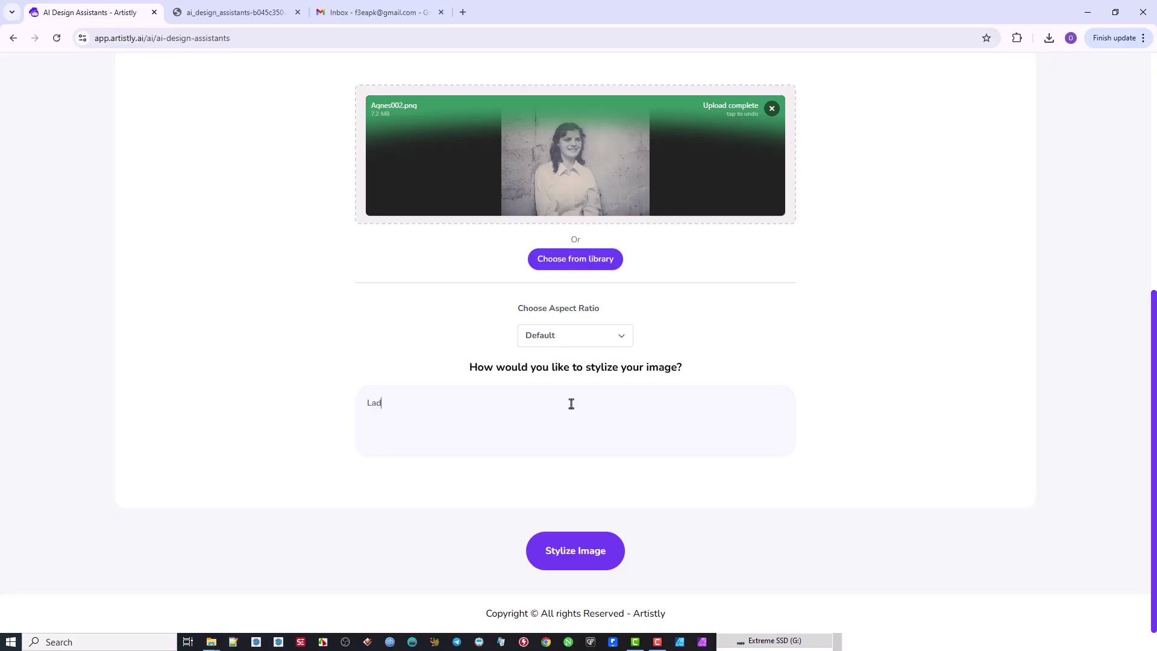
{"action": "type", "text": "y a"}
{"action": "type", "text": "tanding aga"}
{"action": "type", "text": "inst a wa"}
{"action": "type", "text": "ll. I need a"}
{"action": "type", "text": "n extreme"}
{"action": "type", "text": "ly h"}
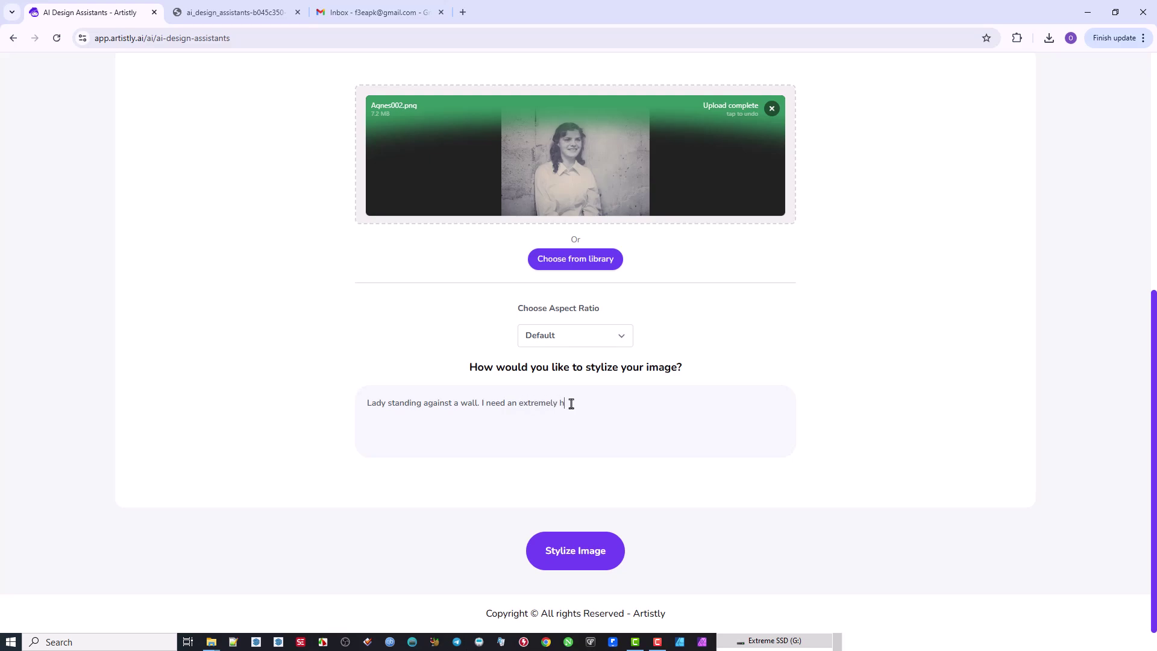
{"action": "type", "text": "igh quality clear colour photo of her"}
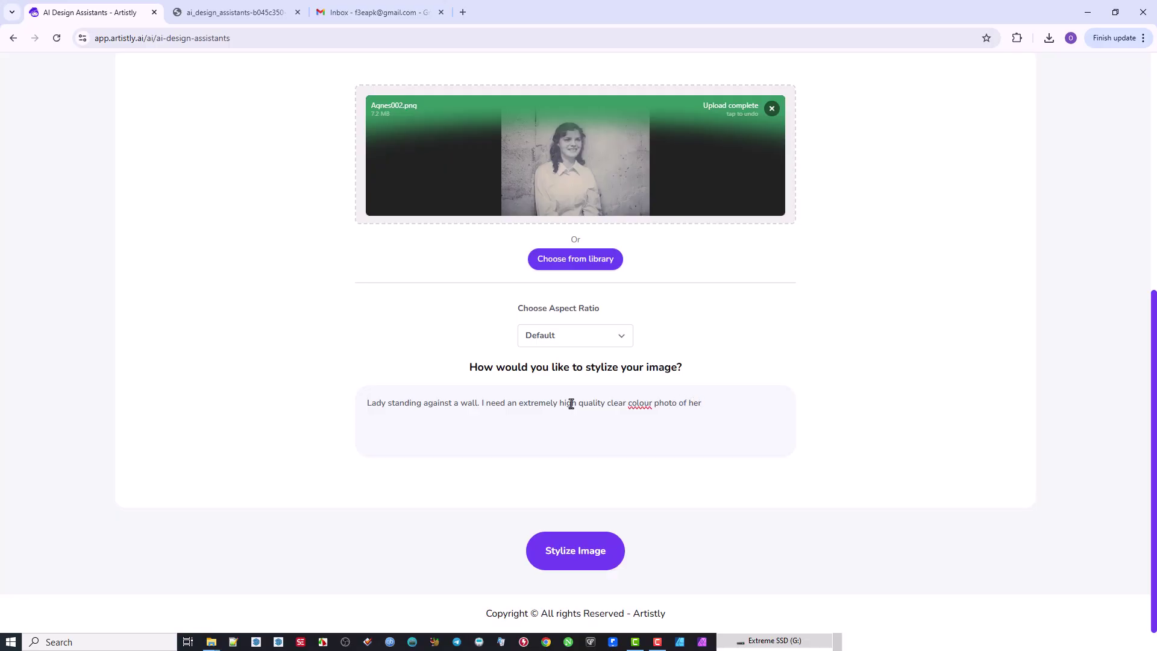
Complete the instruction with "and her surroundings. Ensure that her Facial features are sharp and clear" and start stylizing the image
{"action": "type", "text": " and her surroundings. Ensure that her Facil feature"}
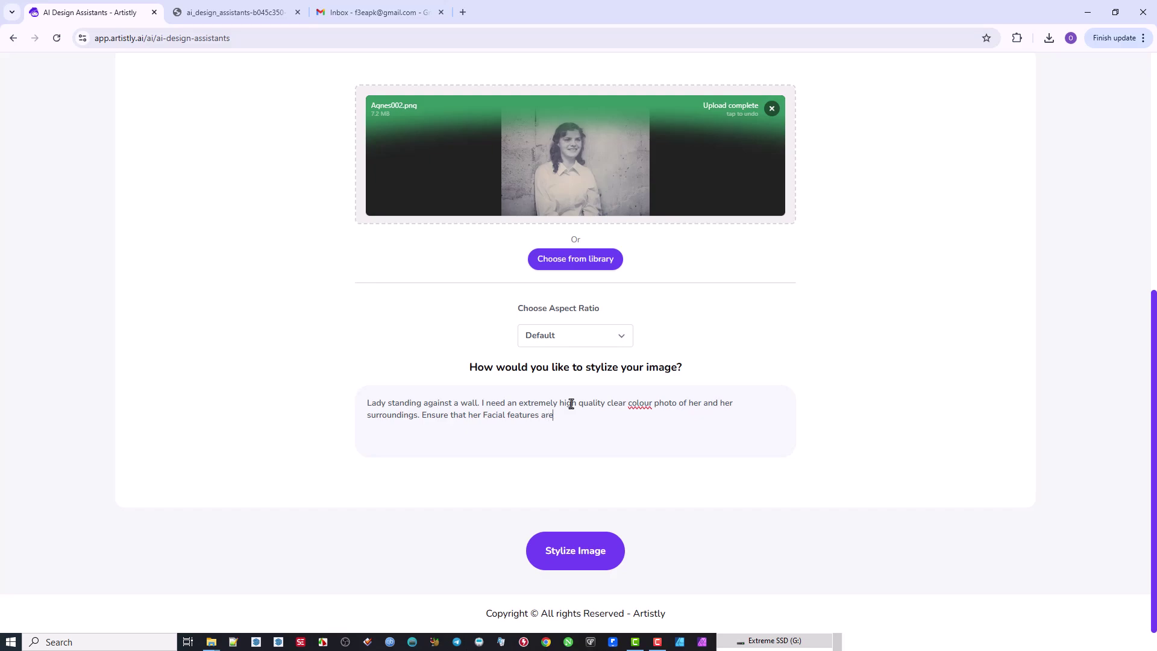
{"action": "type", "text": "s are sharp and clear"}
{"action": "left_click", "coordinate": [592, 547]}
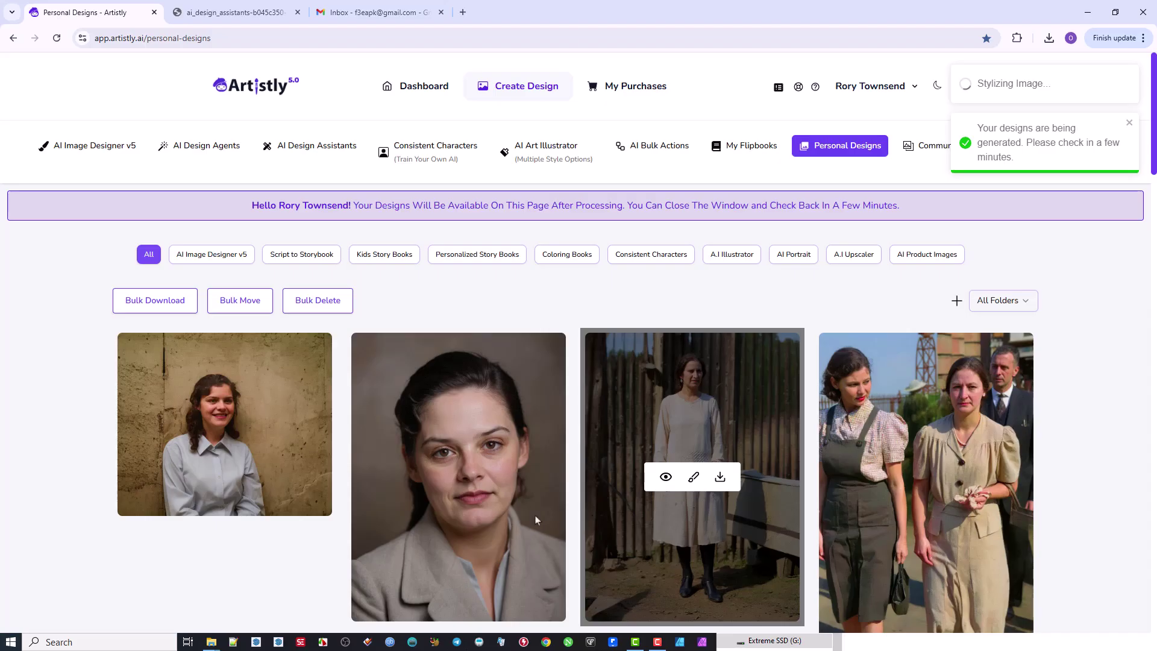
Refresh Personal Designs and open the details of the newest design, the smiling woman in a white shirt
{"action": "scroll", "coordinate": [384, 476], "scroll_direction": "down", "scroll_amount": 2}
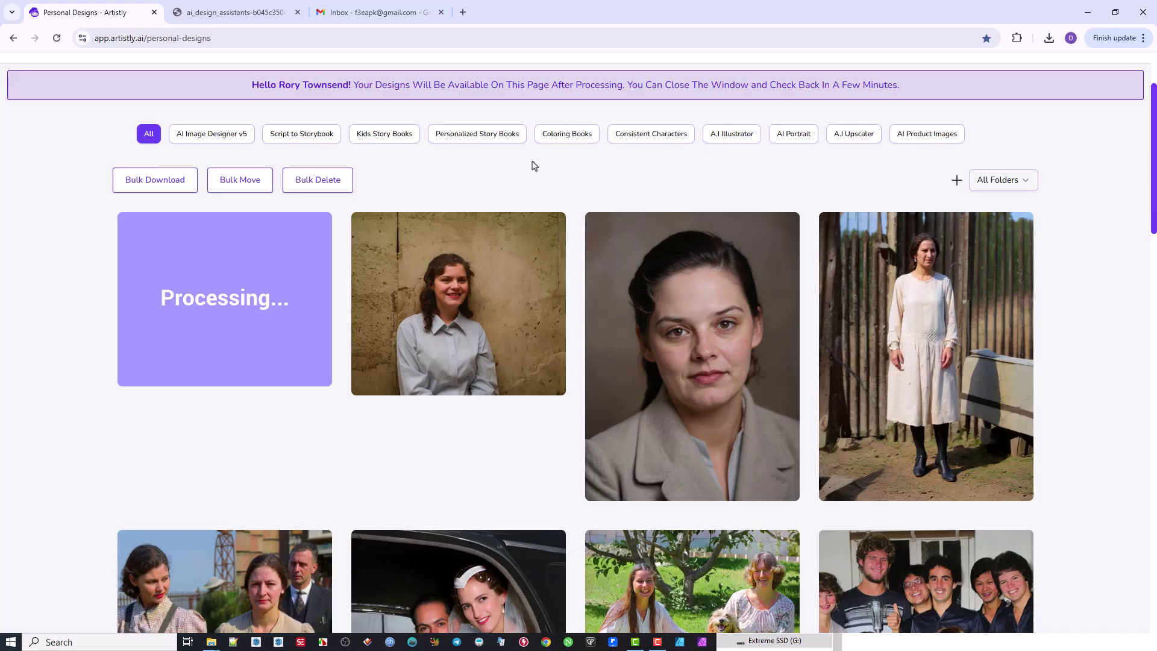
{"action": "left_click", "coordinate": [56, 38]}
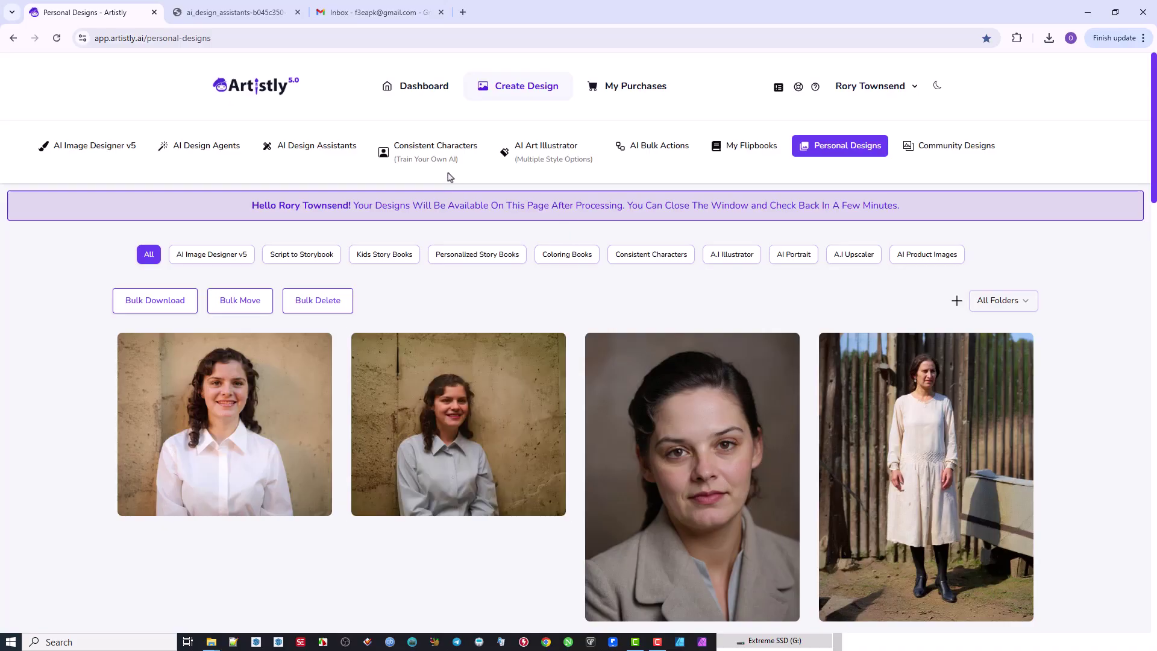
{"action": "mouse_move", "coordinate": [476, 392]}
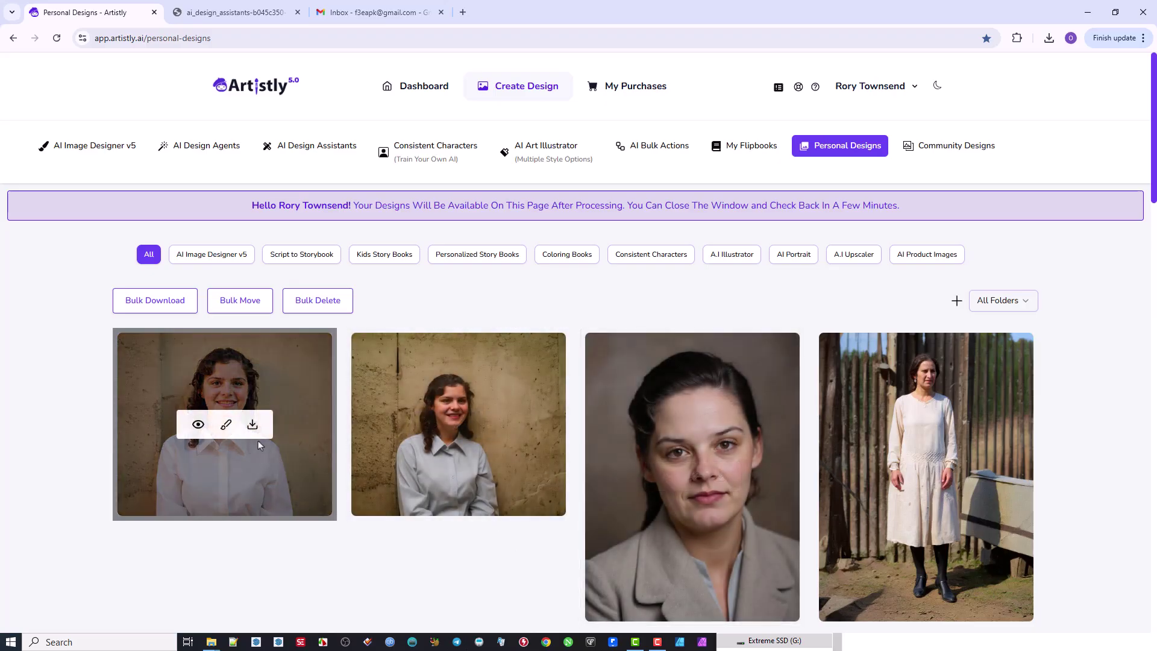
{"action": "left_click", "coordinate": [194, 426]}
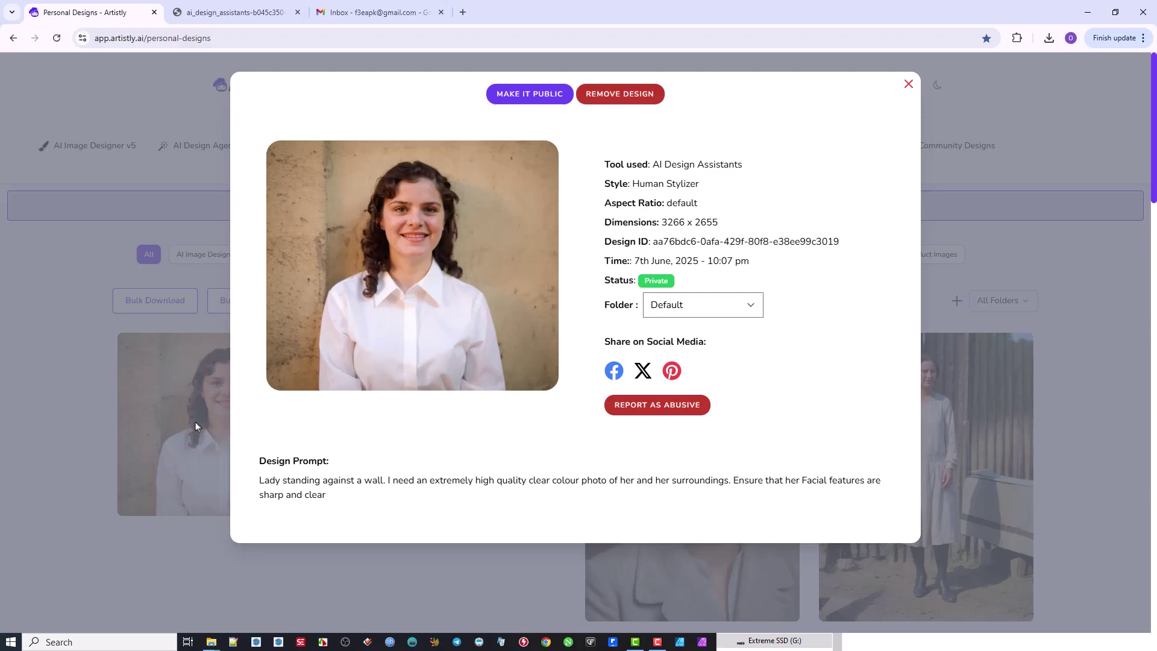
Open the new design's image in its own tab, compare it with the earlier grey-shirt version, and close the design details
{"action": "right_click", "coordinate": [437, 223]}
{"action": "left_click", "coordinate": [457, 238]}
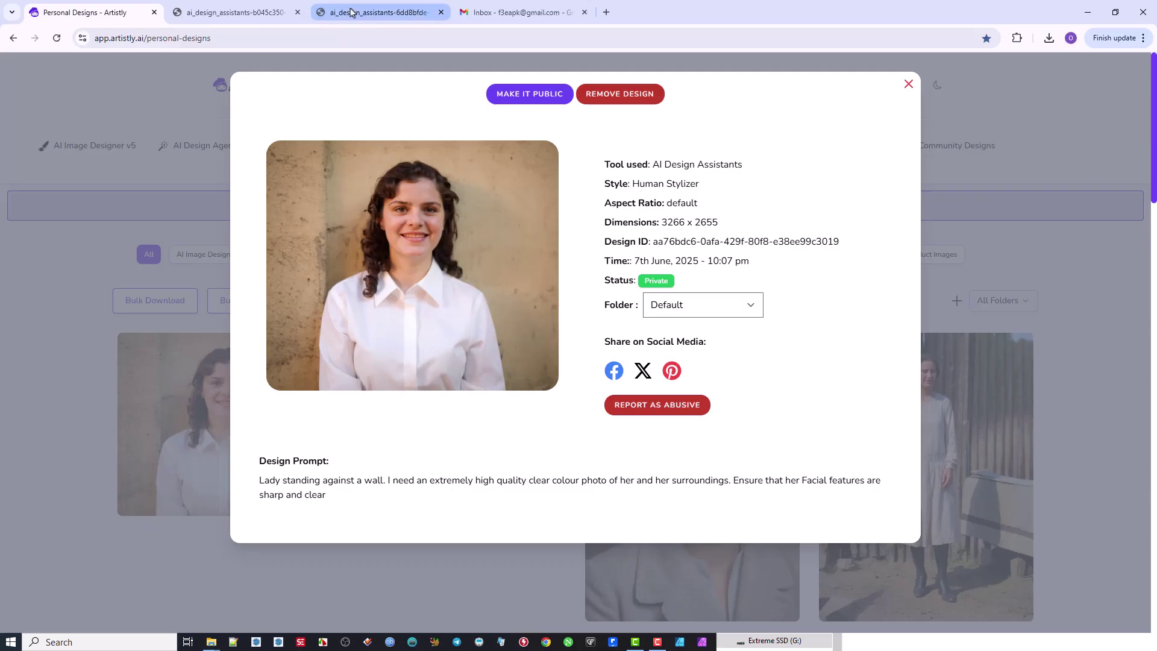
{"action": "left_click", "coordinate": [341, 19]}
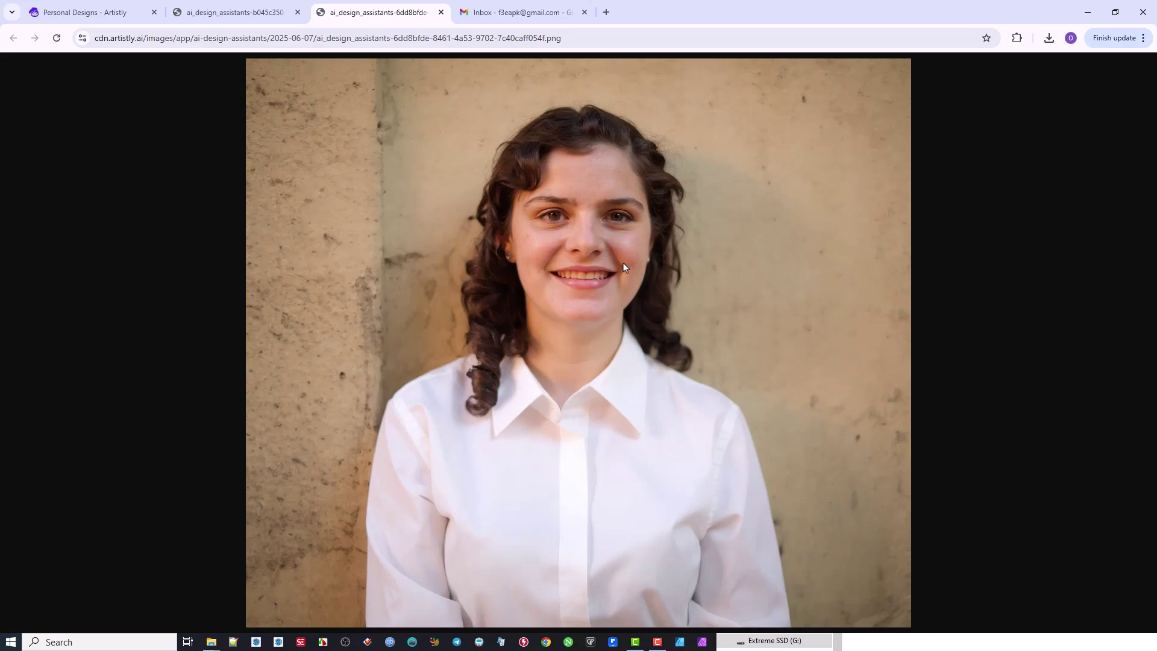
{"action": "left_click", "coordinate": [220, 15]}
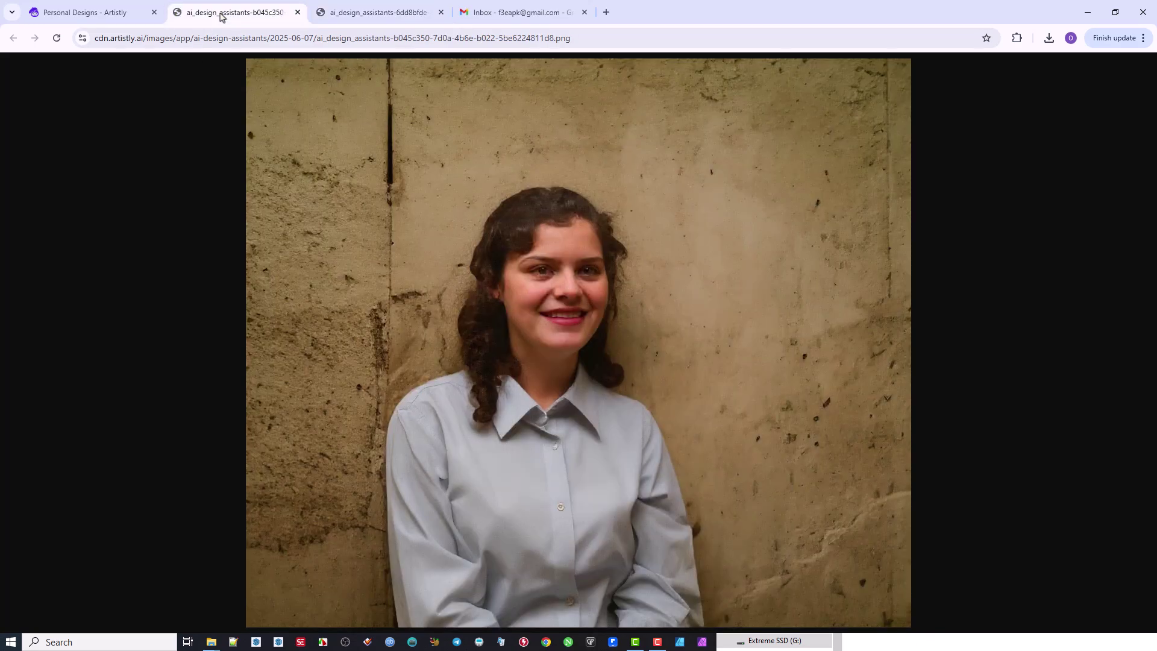
{"action": "left_click", "coordinate": [358, 6]}
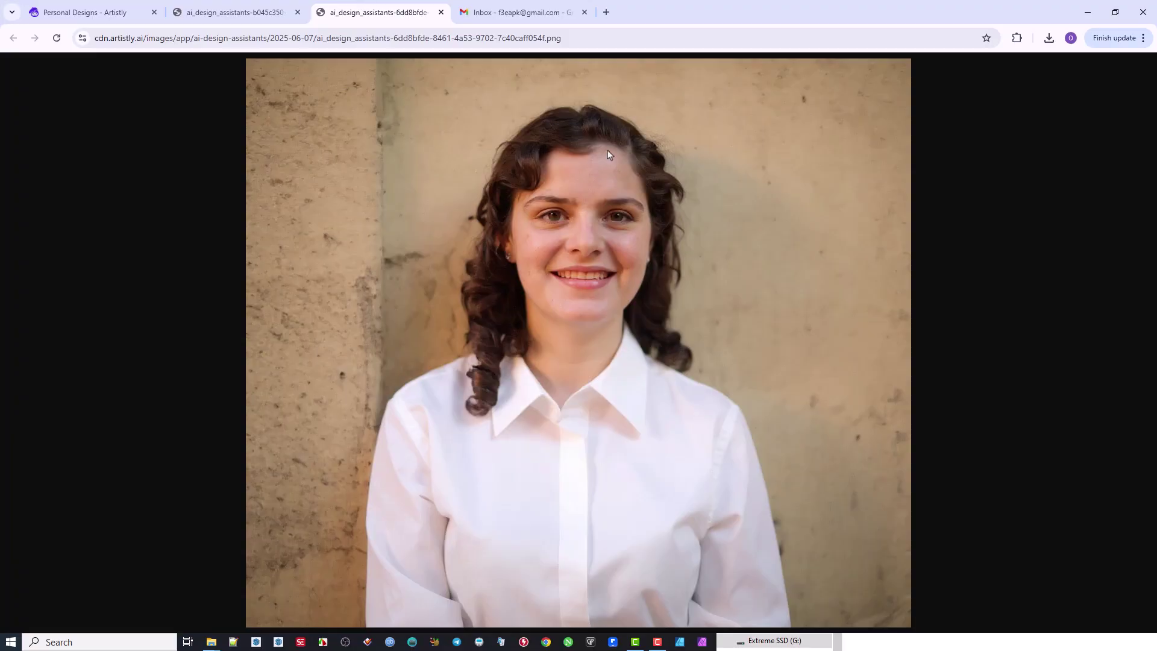
{"action": "left_click", "coordinate": [130, 10]}
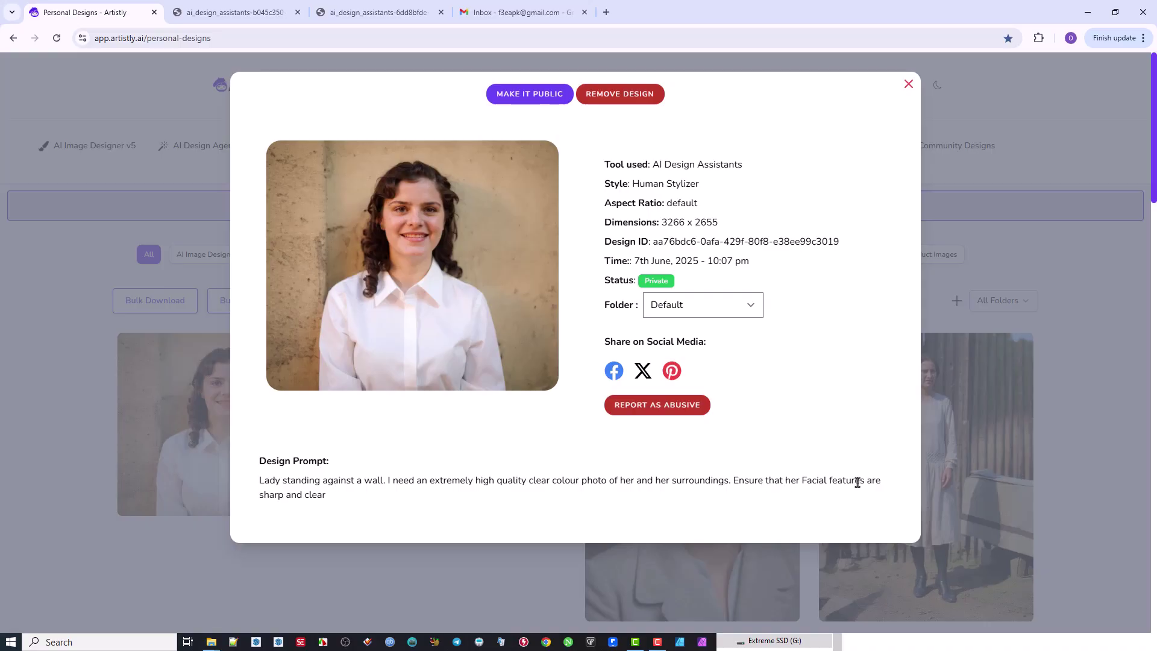
{"action": "left_click", "coordinate": [908, 84]}
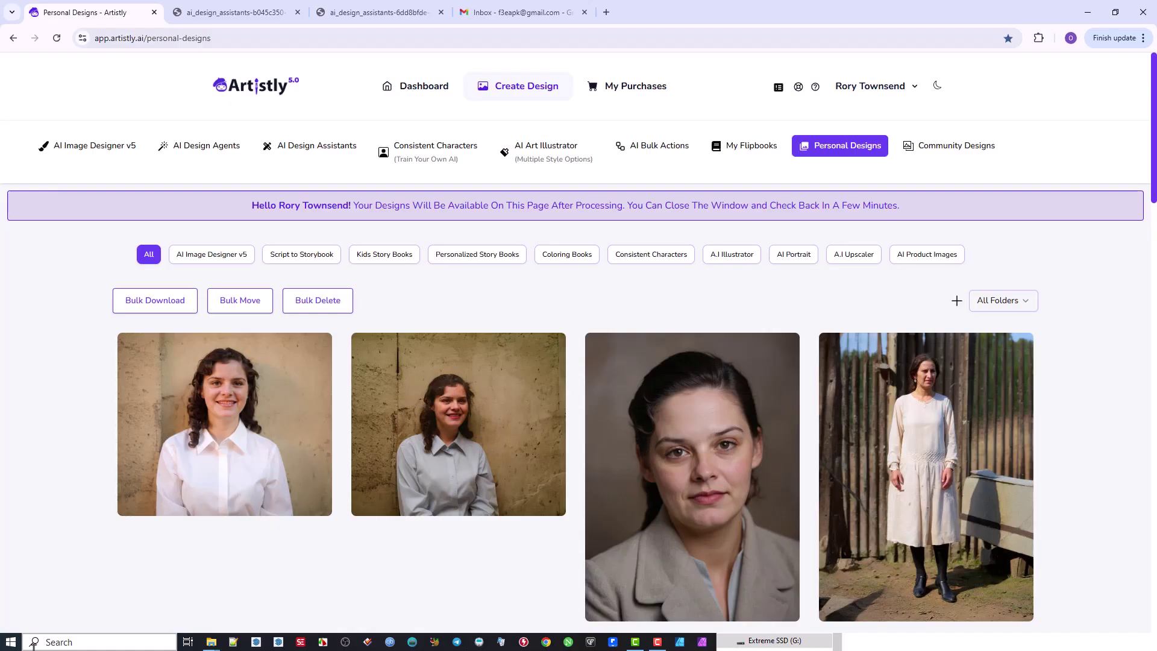
Review the details and prompt of the design showing the couple with two children, close them and return to the newest designs
{"action": "mouse_move", "coordinate": [400, 474]}
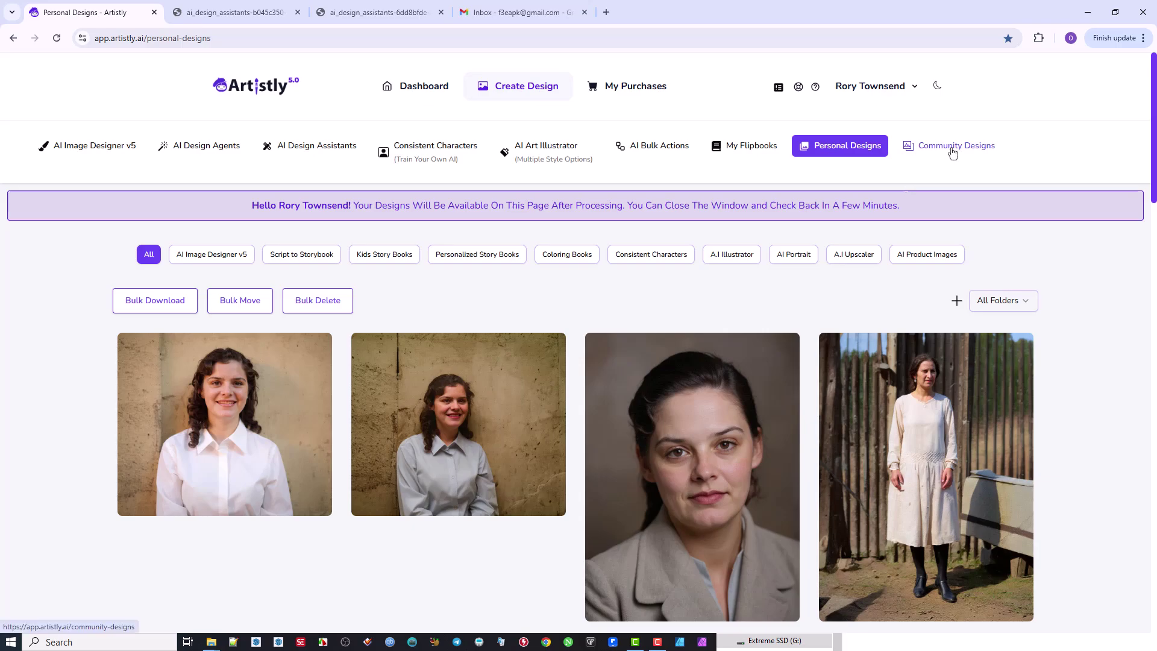
{"action": "scroll", "coordinate": [742, 395], "scroll_direction": "down", "scroll_amount": 7}
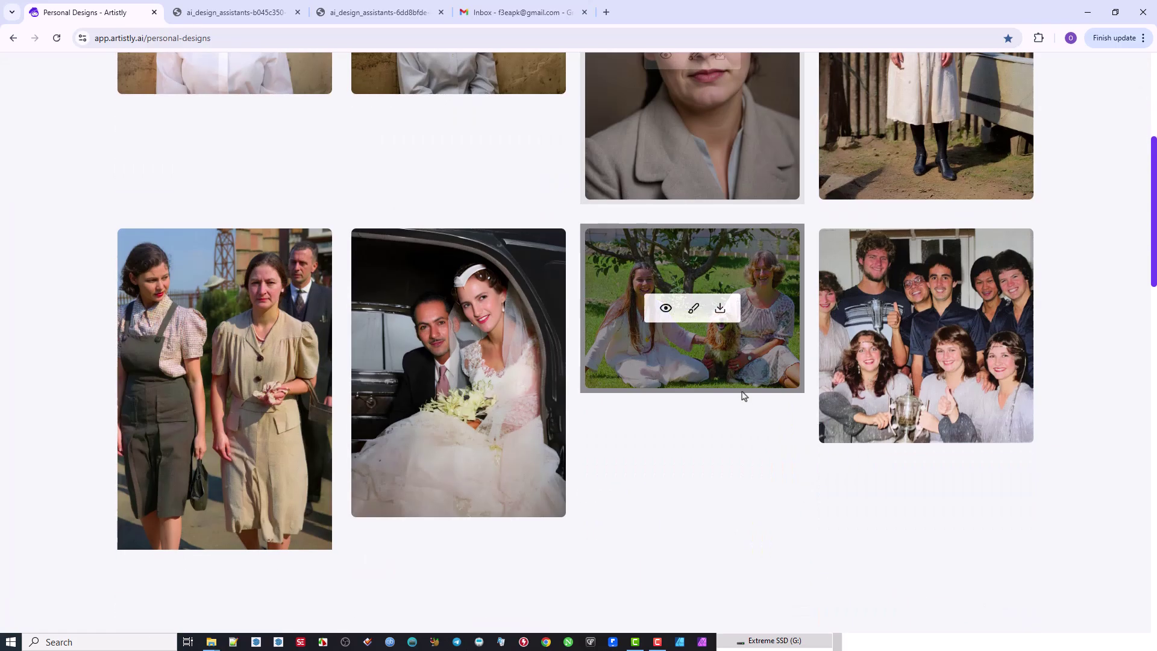
{"action": "scroll", "coordinate": [743, 394], "scroll_direction": "down", "scroll_amount": 7}
{"action": "scroll", "coordinate": [743, 395], "scroll_direction": "down", "scroll_amount": 11}
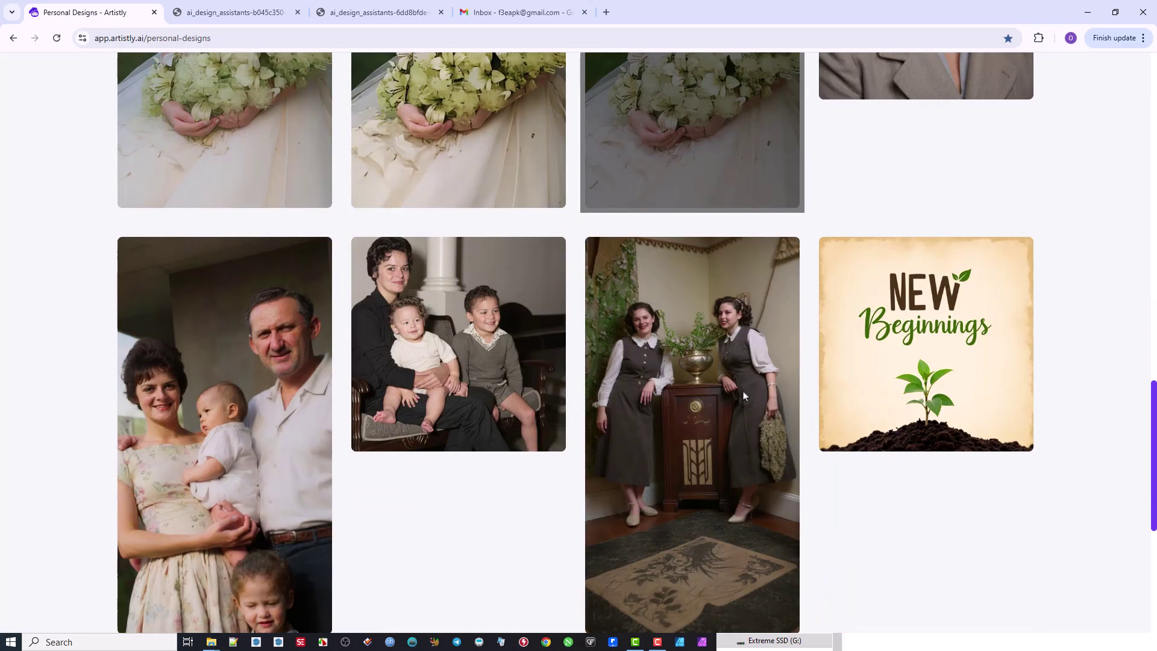
{"action": "scroll", "coordinate": [745, 395], "scroll_direction": "up", "scroll_amount": 4}
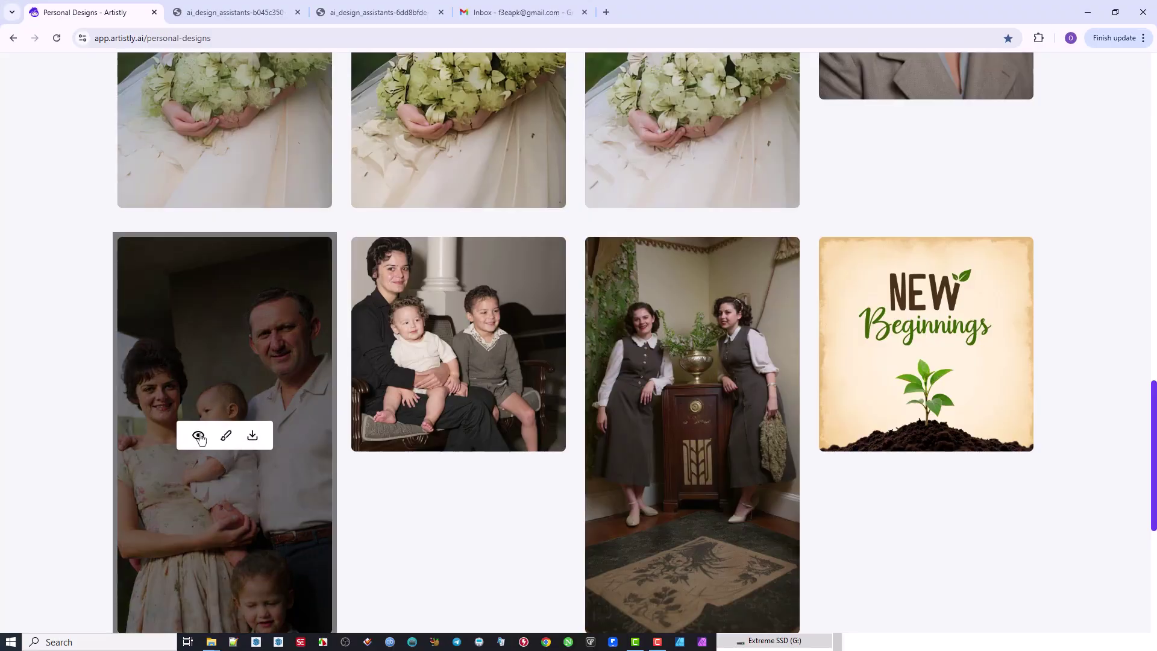
{"action": "left_click", "coordinate": [199, 436]}
{"action": "scroll", "coordinate": [562, 366], "scroll_direction": "down", "scroll_amount": 4}
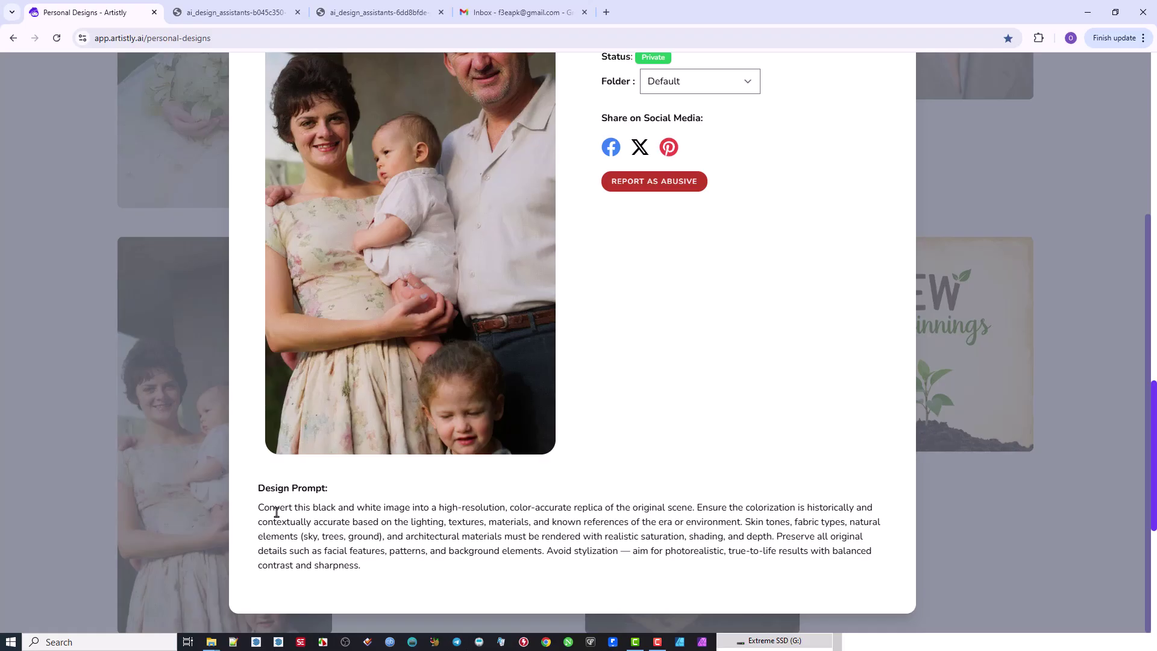
{"action": "scroll", "coordinate": [726, 315], "scroll_direction": "up", "scroll_amount": 4}
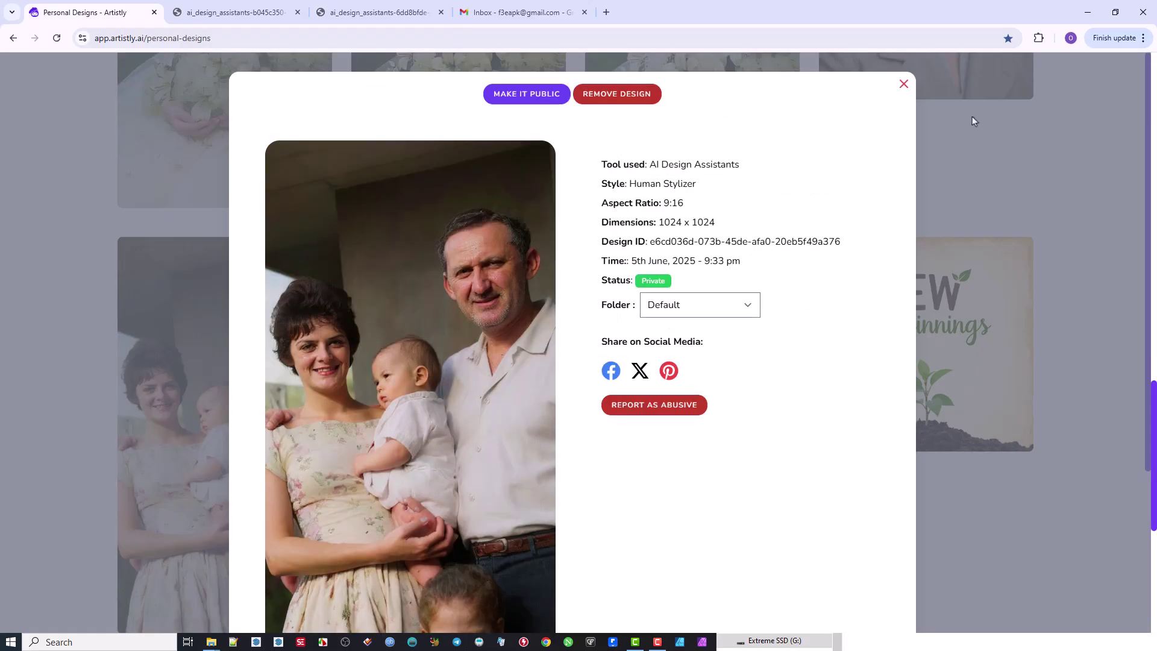
{"action": "left_click", "coordinate": [903, 84]}
{"action": "scroll", "coordinate": [672, 266], "scroll_direction": "up", "scroll_amount": 5}
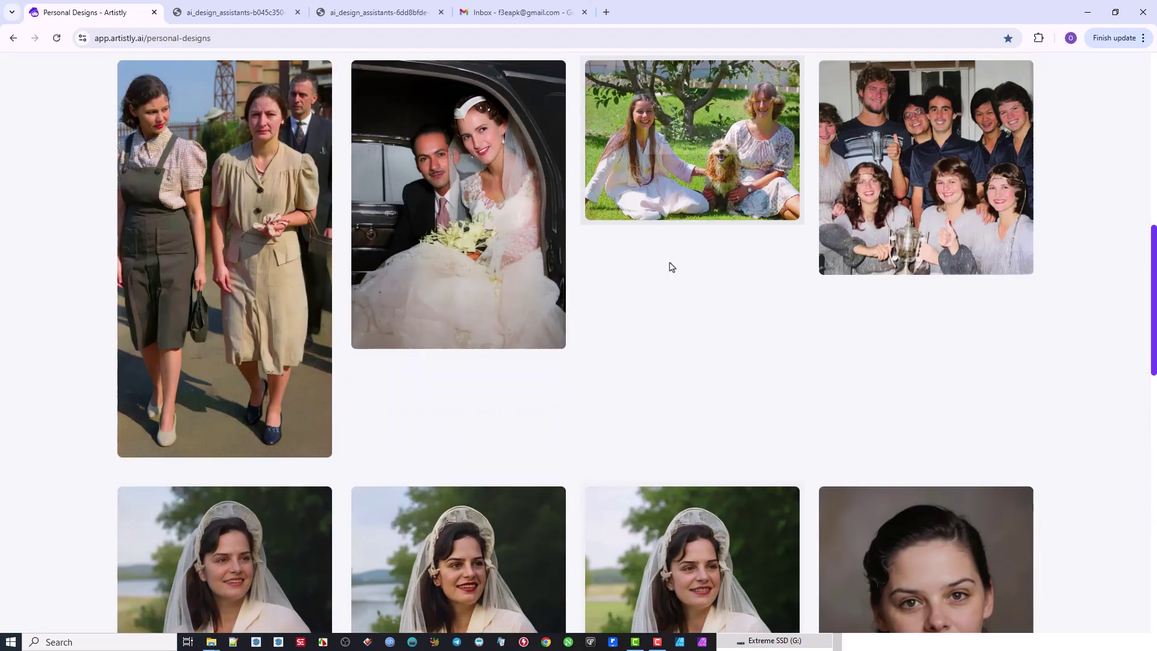
{"action": "scroll", "coordinate": [671, 267], "scroll_direction": "up", "scroll_amount": 5}
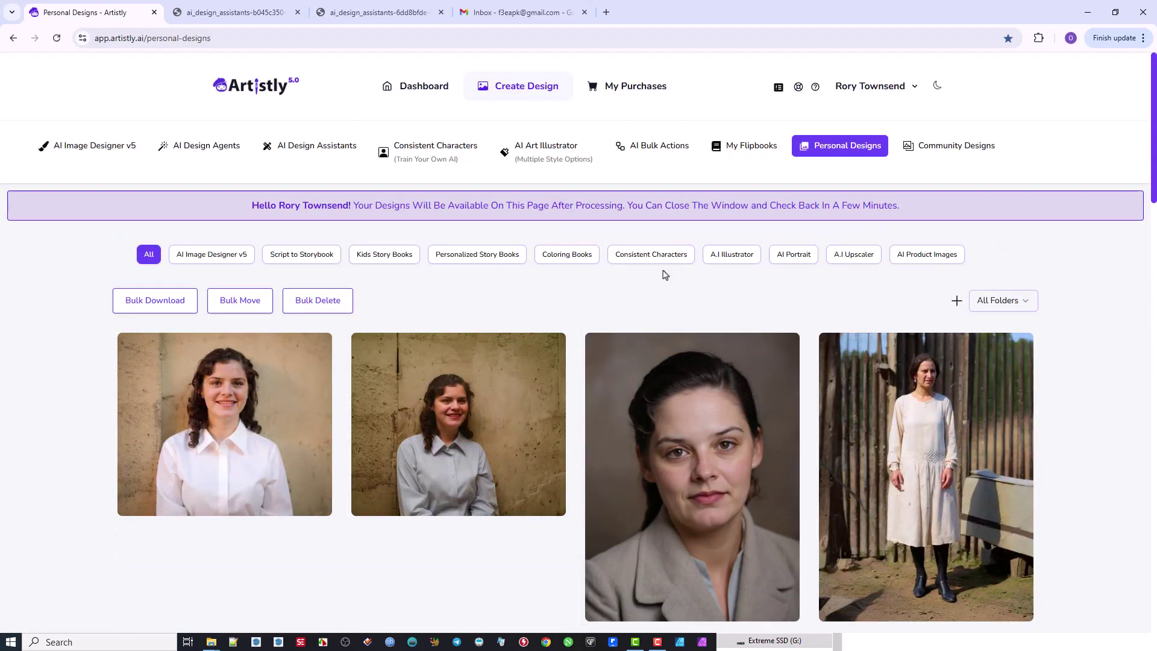